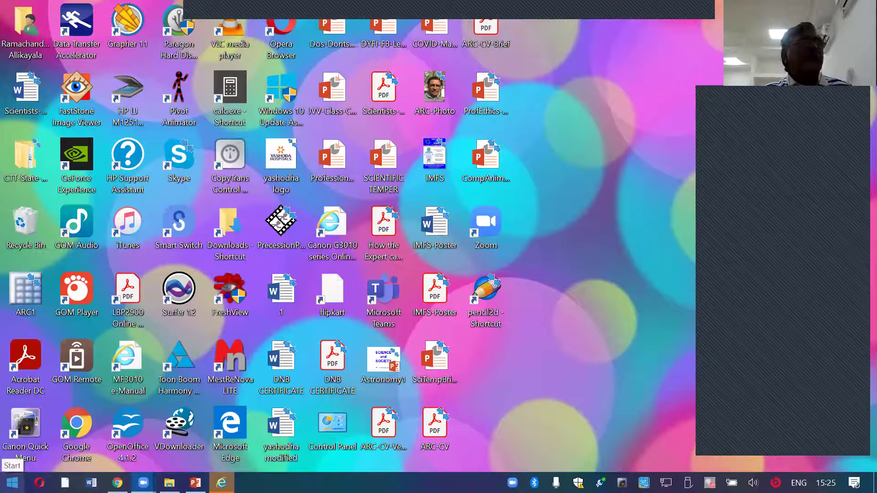
Launch PowerPoint 2013 from the Microsoft Office 2013 apps and create a blank presentation.
key("super")
left_click(17, 85)
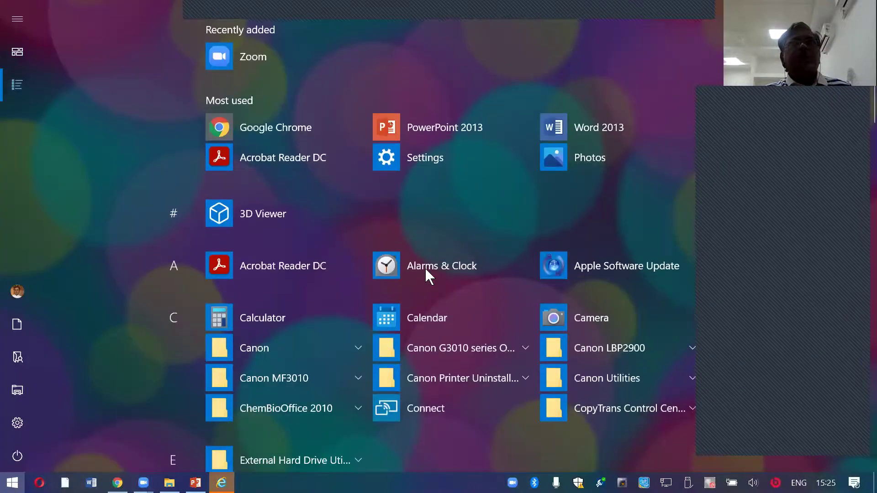
scroll(499, 313, "down", 10)
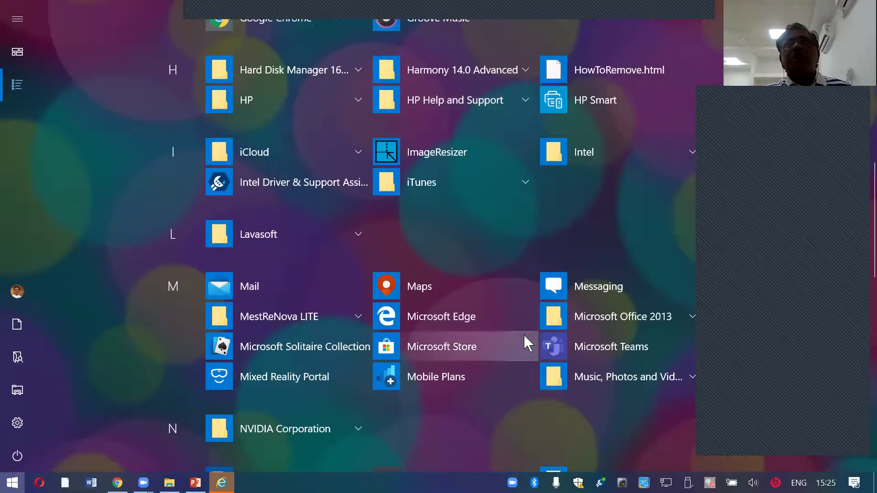
left_click(692, 316)
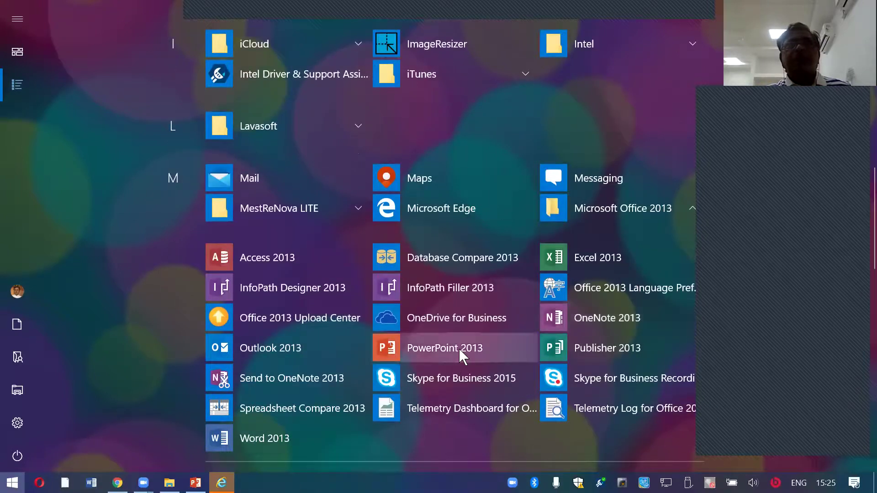
left_click(460, 351)
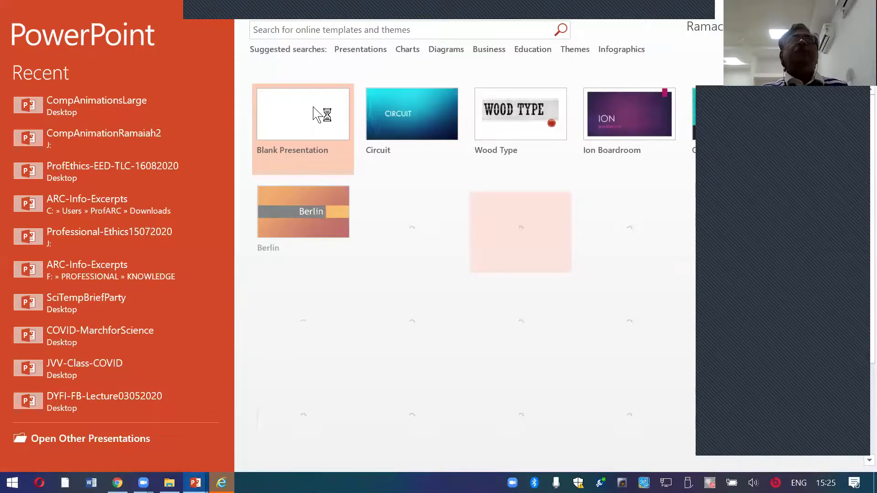
left_click(293, 117)
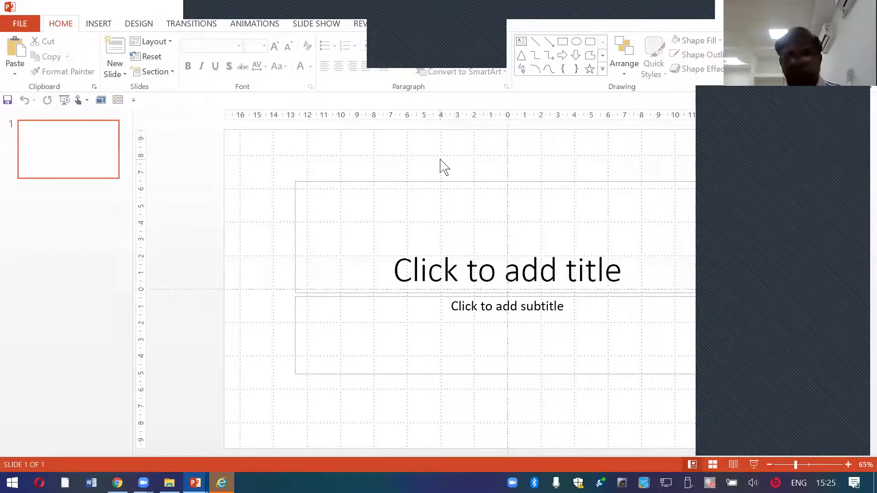
Change the first slide's layout to Blank.
left_click(154, 42)
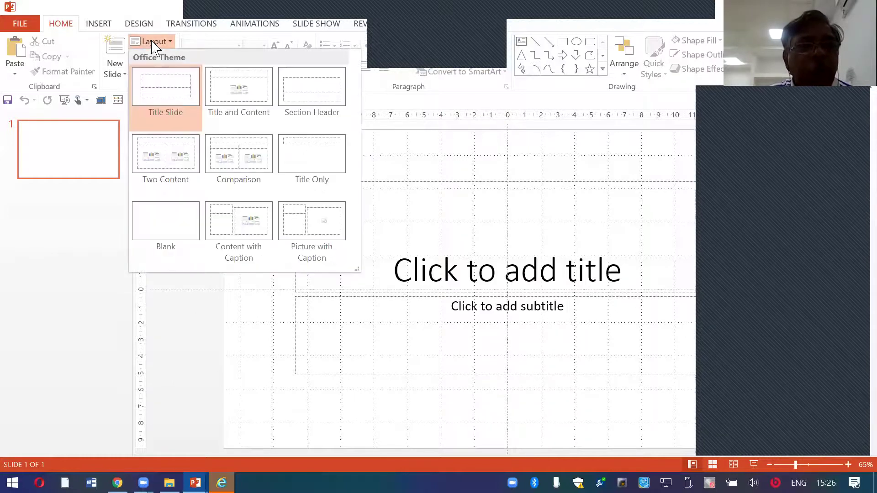
left_click(165, 228)
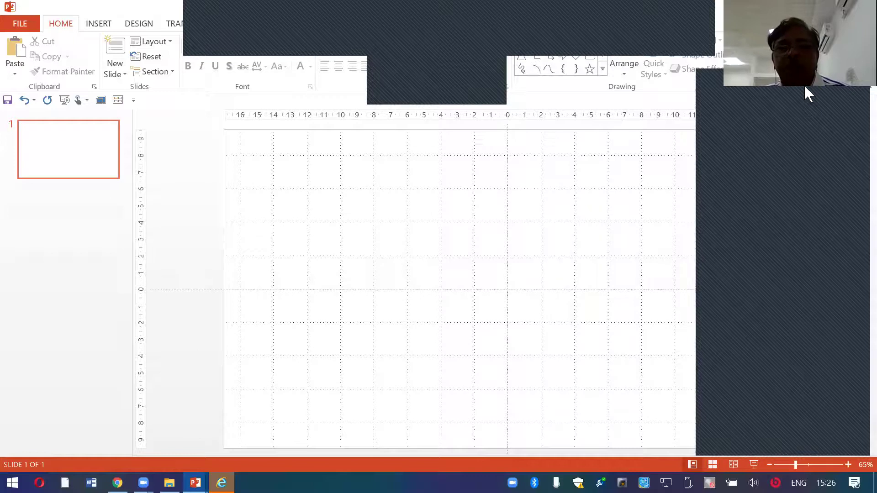
left_click(772, 465)
left_click(772, 464)
left_click(772, 465)
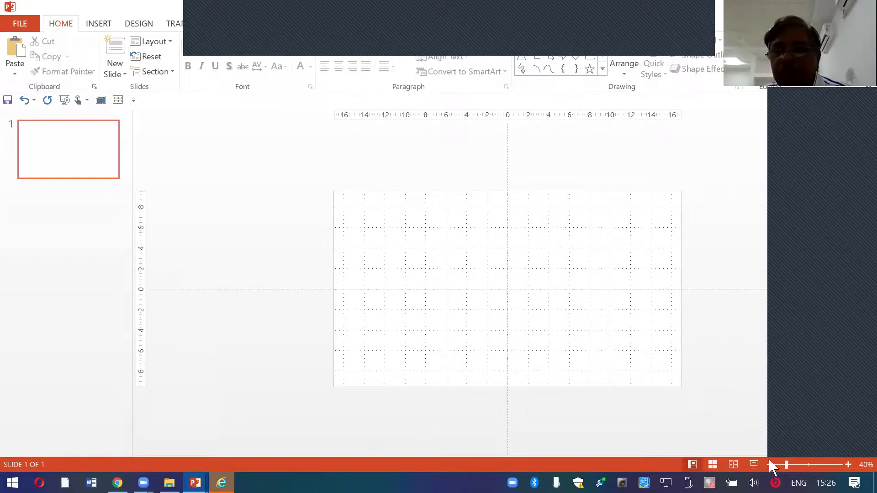
left_click(845, 468)
left_click(845, 468)
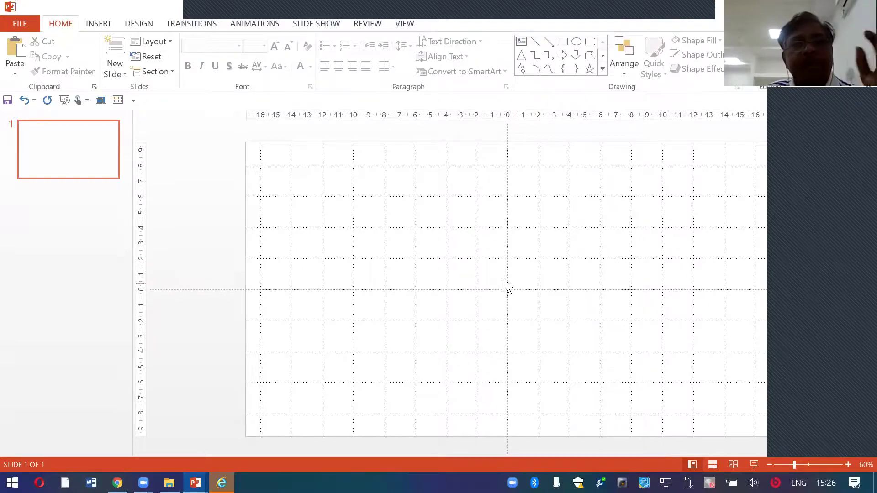
left_click(102, 25)
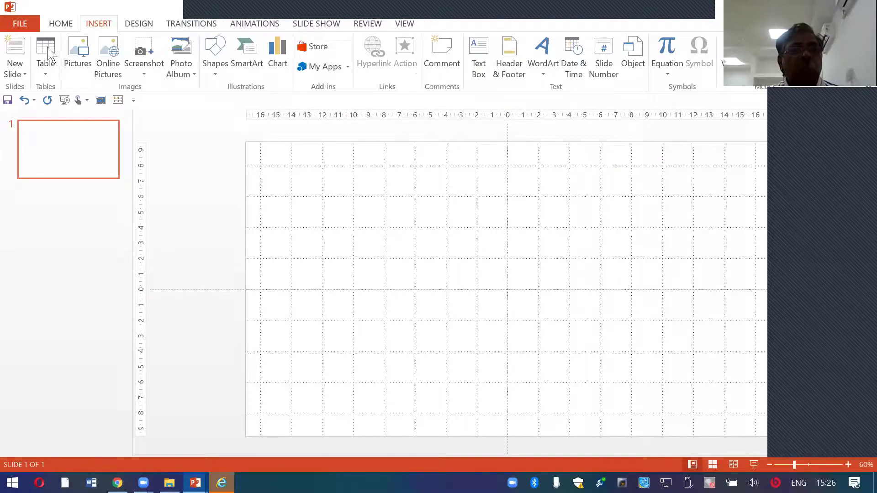
left_click(62, 28)
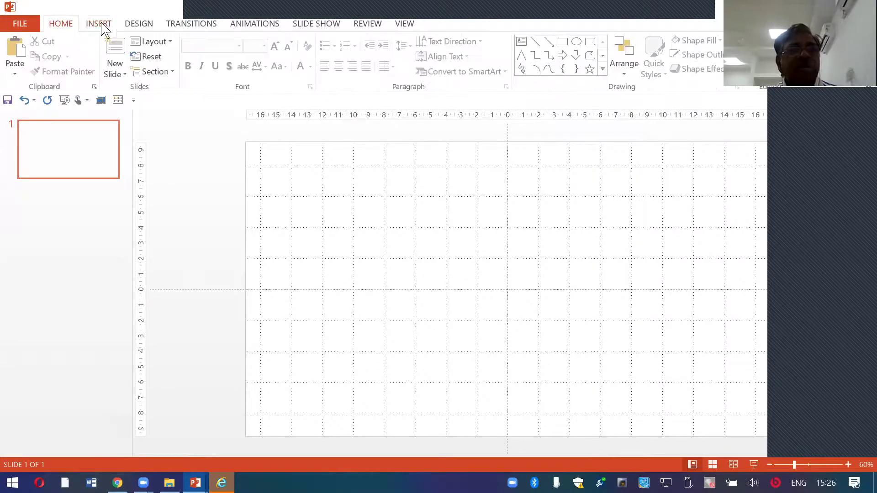
left_click(103, 25)
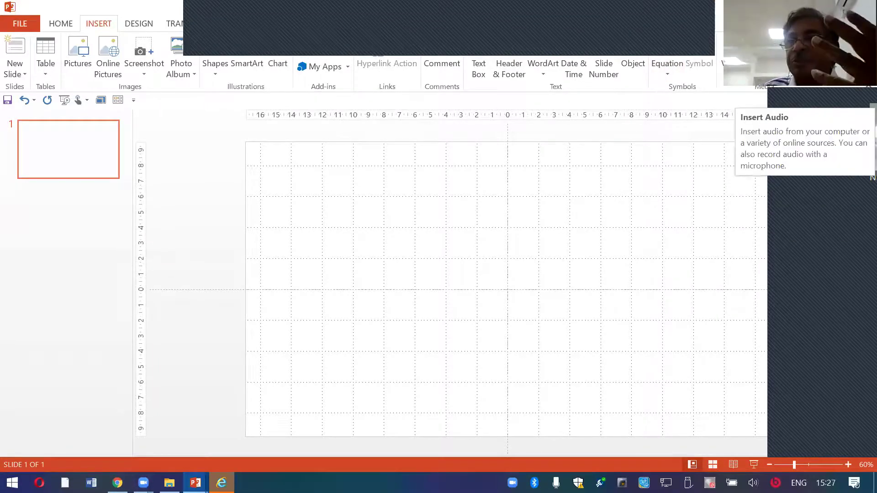
left_click(757, 85)
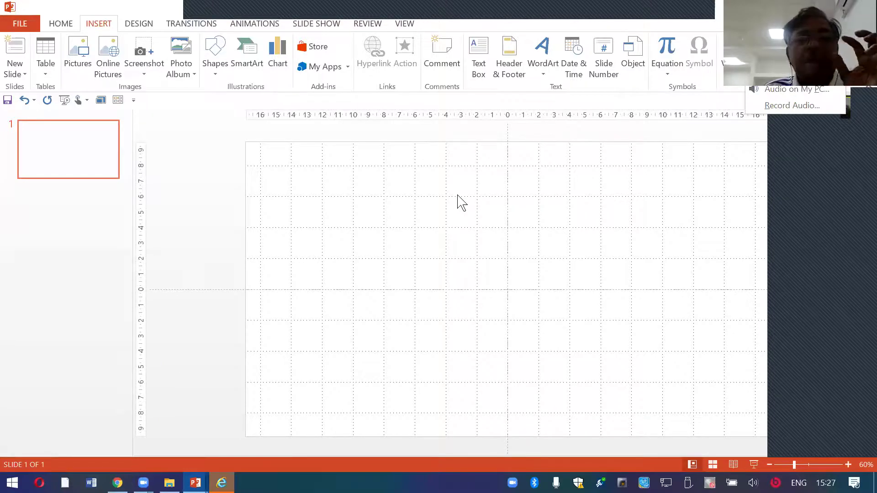
Draw a cylinder shape about 11.02 cm high and 6.5 cm wide on the left half of the slide.
left_click(215, 75)
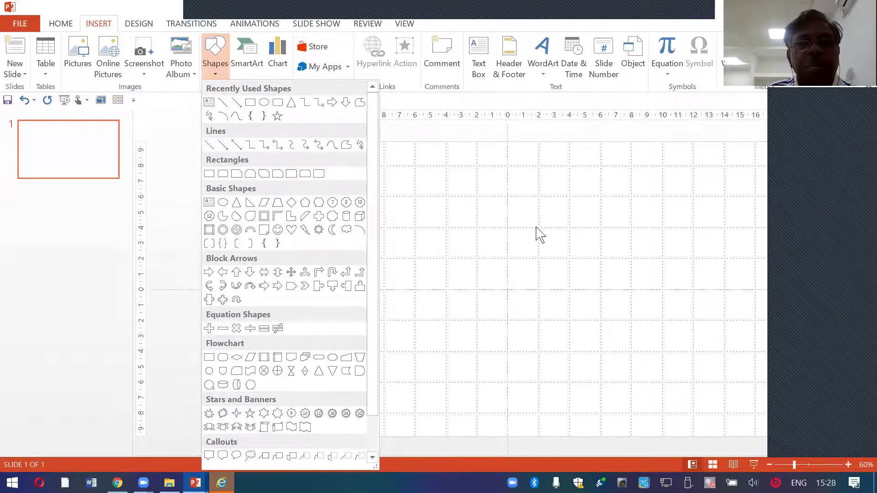
left_click(345, 217)
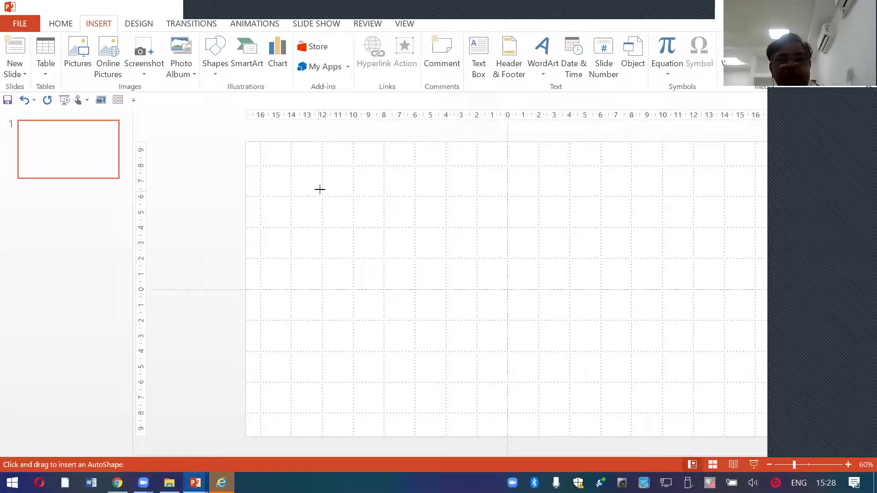
mouse_move(318, 191)
left_mouse_down()
mouse_move(370, 284)
mouse_move(424, 339)
mouse_move(653, 347)
mouse_move(444, 269)
mouse_move(378, 306)
mouse_move(374, 245)
mouse_move(478, 171)
mouse_move(352, 270)
mouse_move(437, 360)
mouse_move(419, 363)
left_mouse_up()
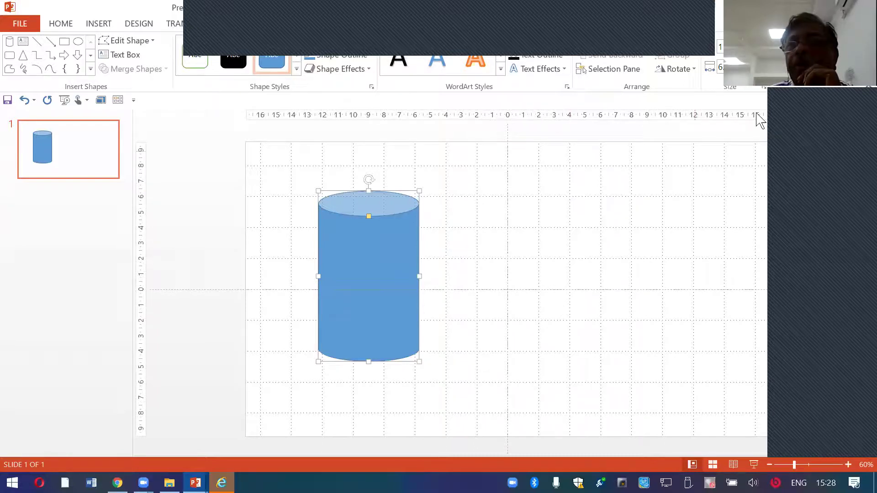
Restore the maximized presentation window to a smaller floating size and widen it so the full slide width fits.
key("super+Down")
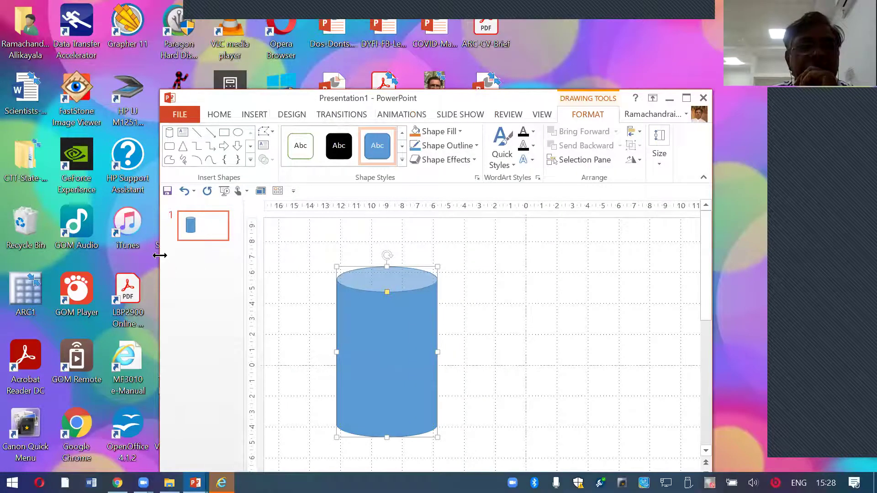
left_click_drag(159, 255, 66, 255)
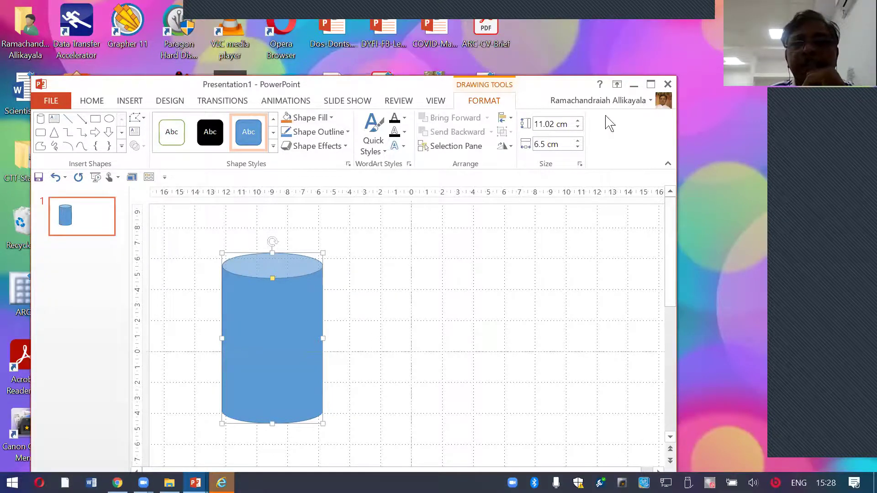
Move the cylinder slightly toward the slide's centre and set its fill to No Fill.
left_click_drag(297, 296, 340, 298)
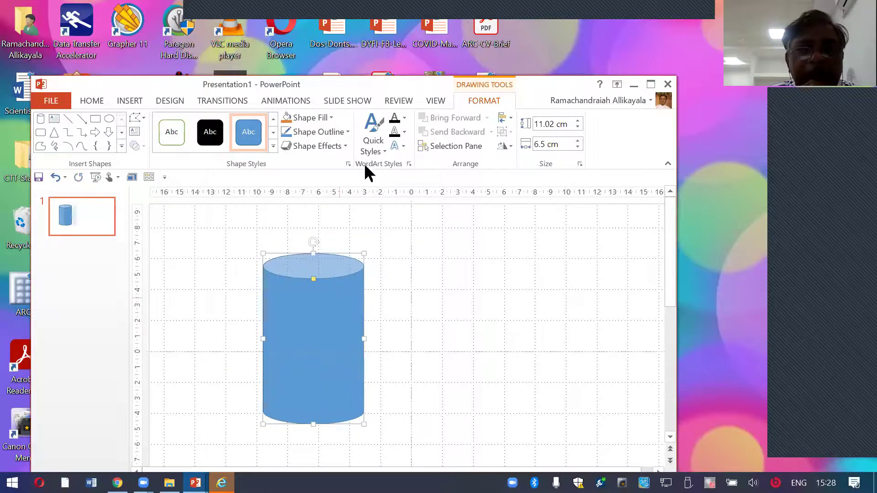
left_click(332, 118)
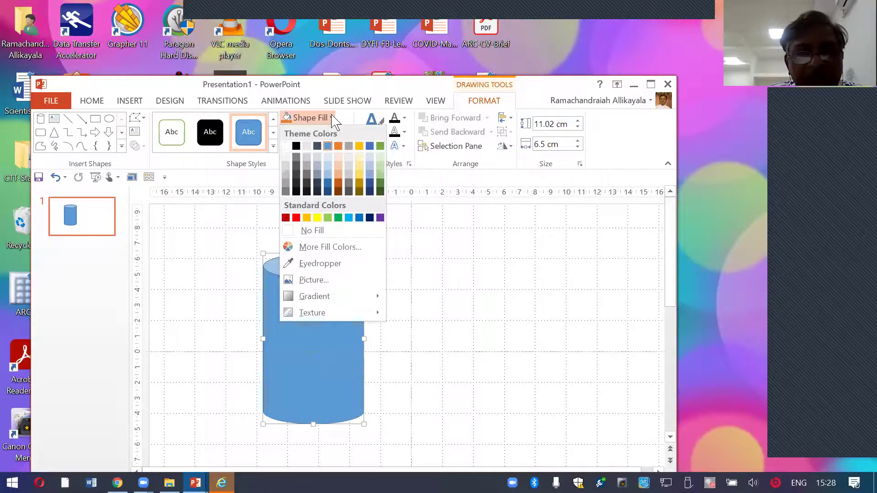
left_click(328, 229)
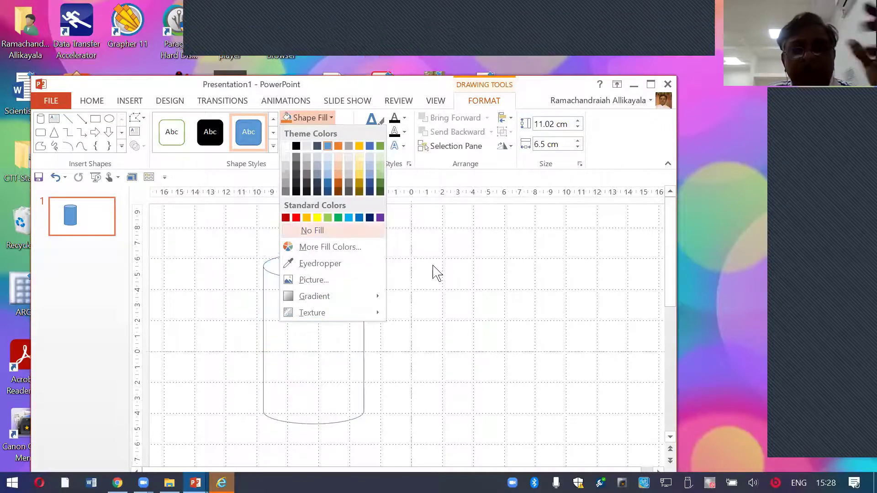
left_click(439, 297)
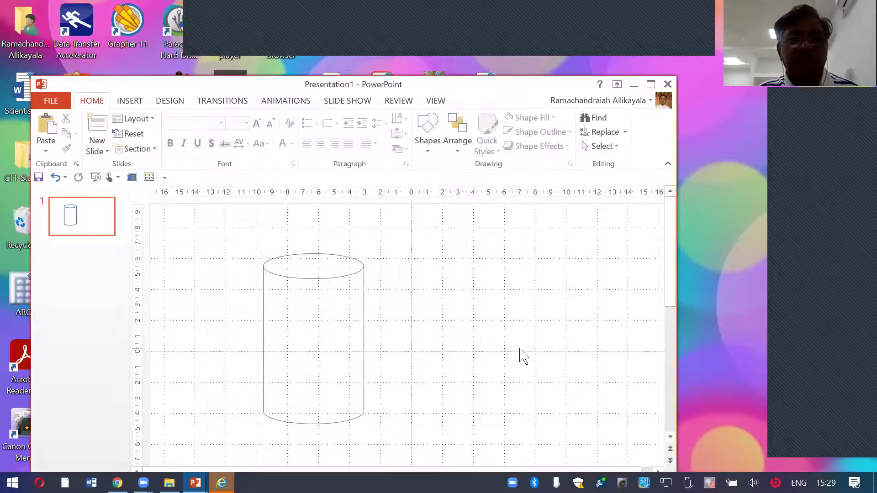
Duplicate the unfilled cylinder and place one at the slide's upper left and the other at its upper right.
left_click(361, 316)
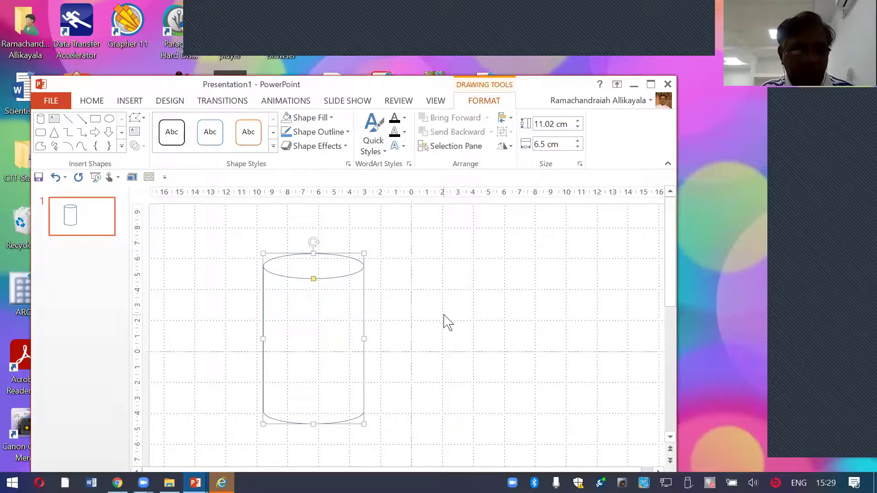
key("ctrl+v")
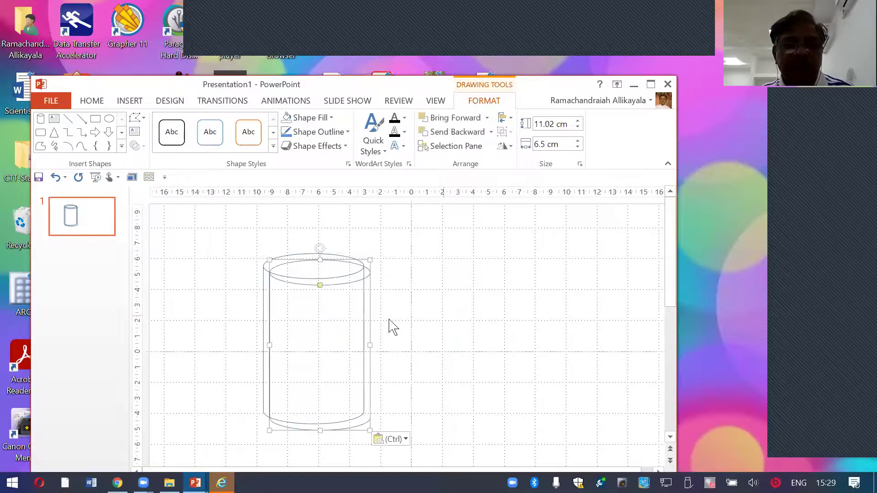
left_click_drag(546, 245, 605, 259)
left_click_drag(362, 284, 297, 250)
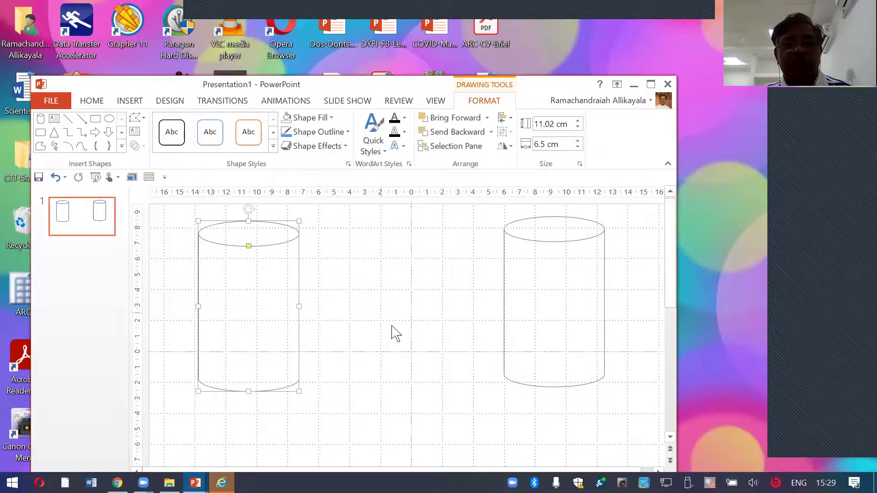
Paste two more cylinders and narrow the one placed between the outer cylinders into a rod about 0.85 cm wide.
key("ctrl+v")
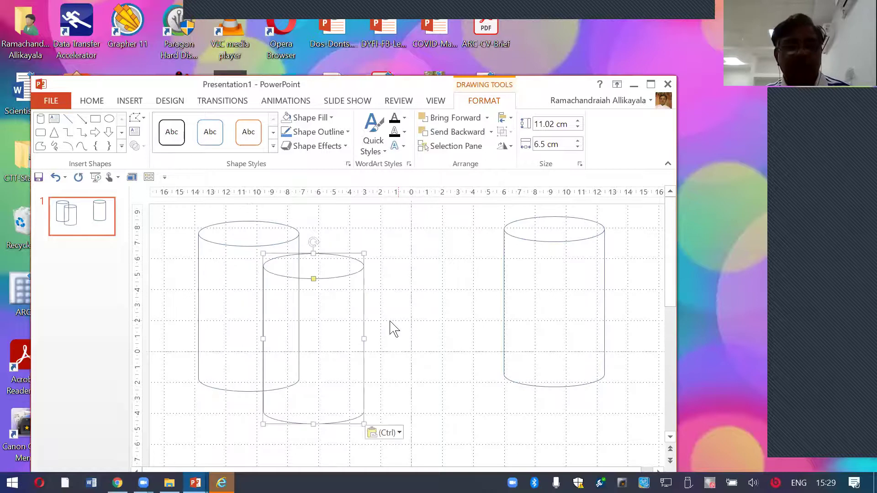
left_click_drag(359, 303, 447, 254)
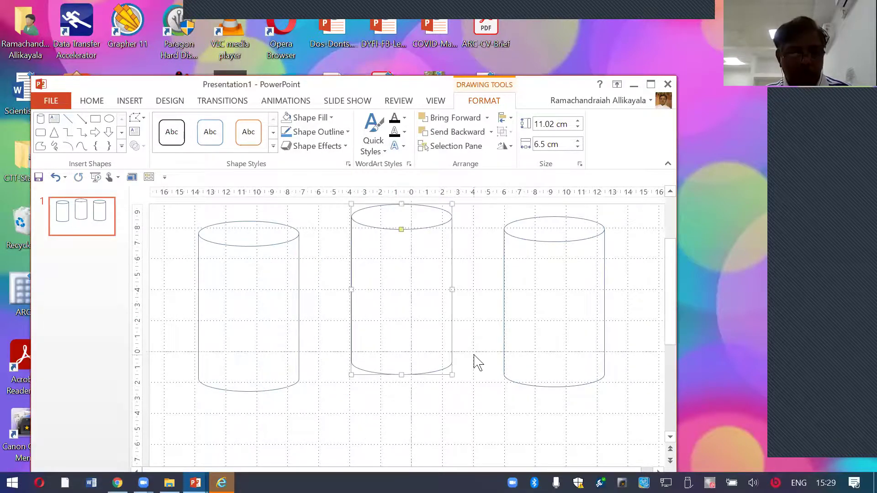
key("ctrl+v")
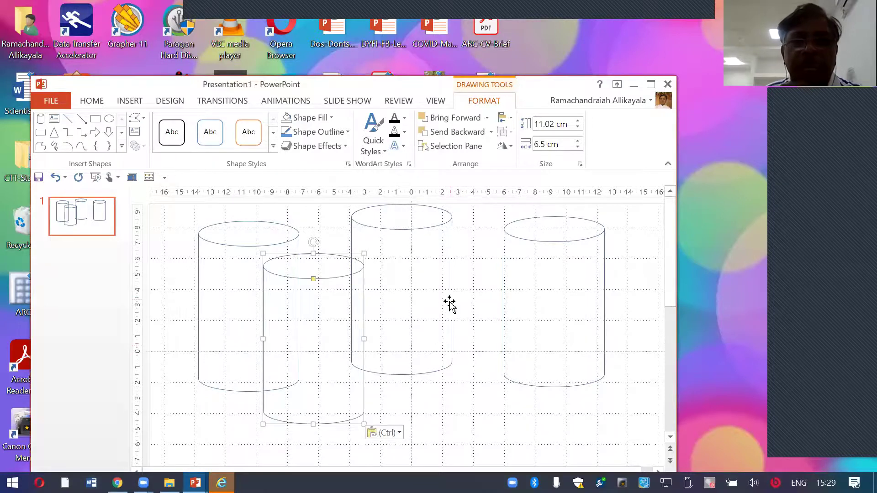
mouse_move(448, 274)
left_mouse_down()
mouse_move(484, 284)
mouse_move(488, 302)
mouse_move(400, 300)
left_mouse_up()
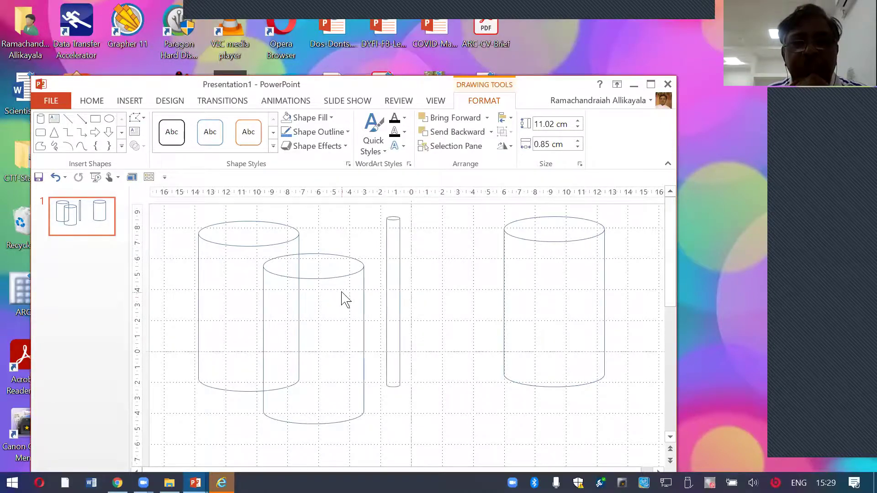
Flatten the remaining pasted cylinder to about 1.48 cm high and place it centred under the rod as a base.
left_click(335, 286)
left_click(335, 282)
mouse_move(313, 254)
left_mouse_down()
mouse_move(303, 308)
mouse_move(311, 401)
mouse_move(382, 410)
mouse_move(411, 401)
mouse_move(413, 389)
left_mouse_up()
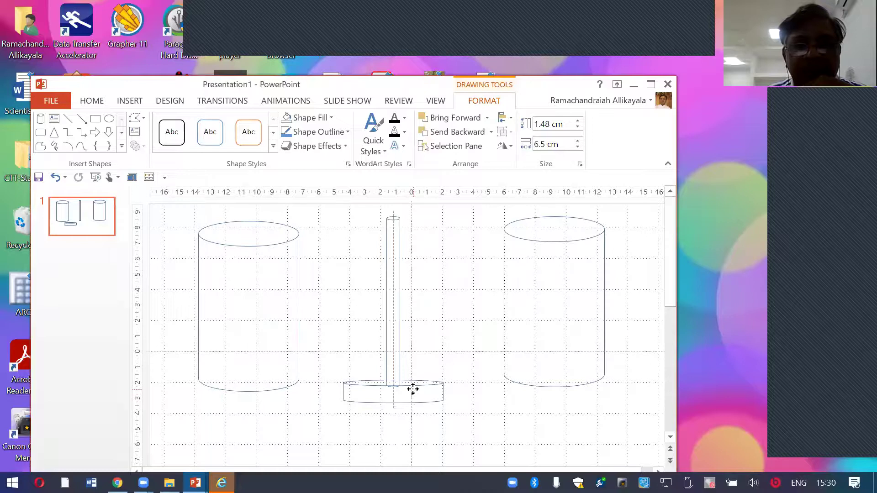
left_click_drag(413, 390, 412, 391)
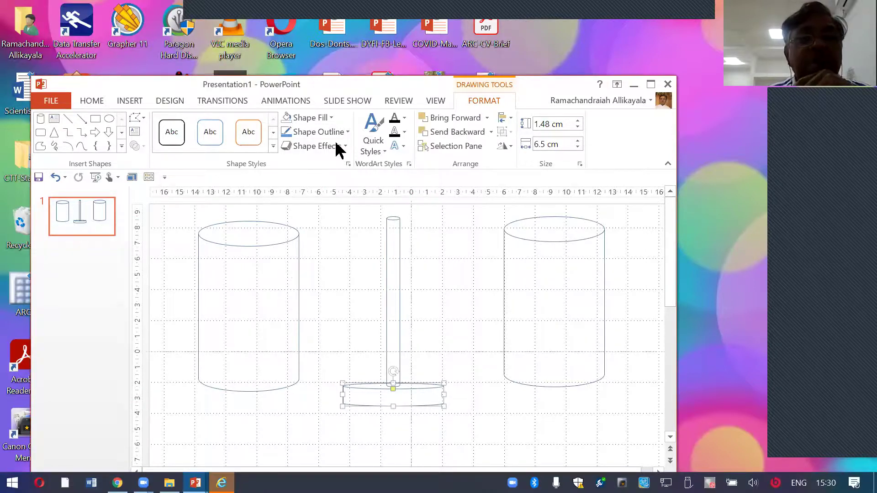
Fill the flat base cylinder with black.
left_click(333, 118)
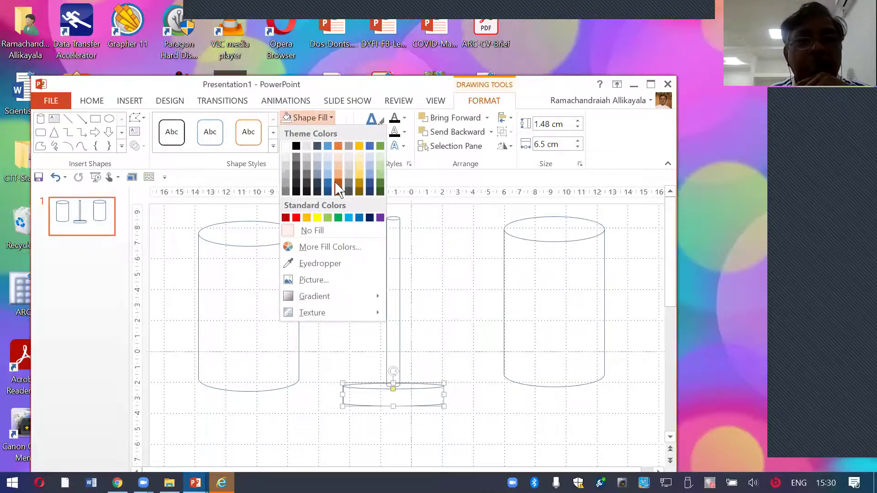
left_click(296, 146)
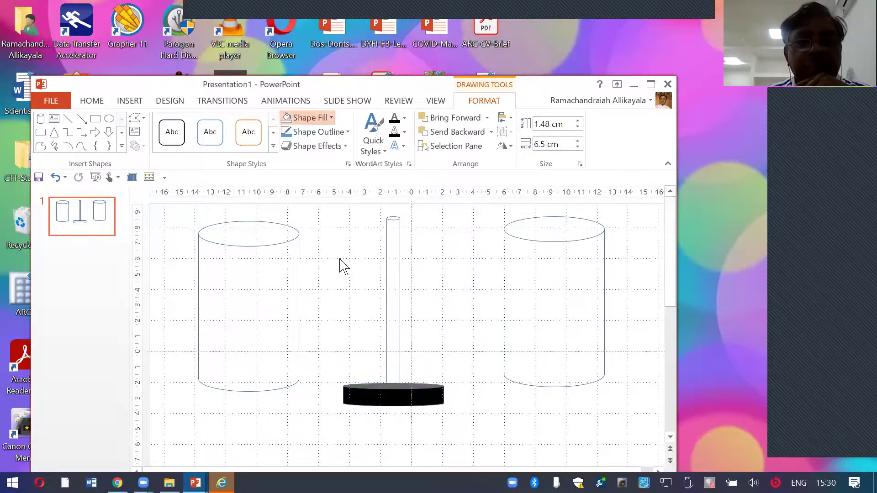
Fill the narrow rod cylinder standing on the black base with dark red.
left_click(392, 269)
left_click(391, 272)
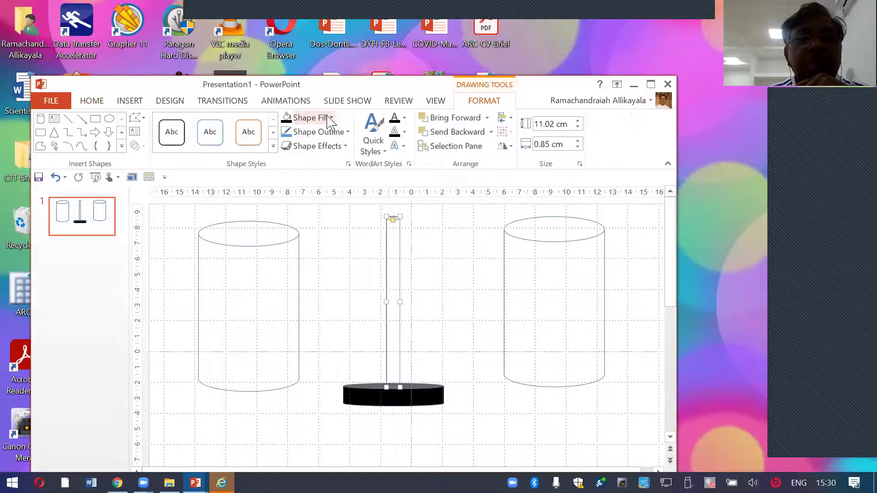
left_click(331, 118)
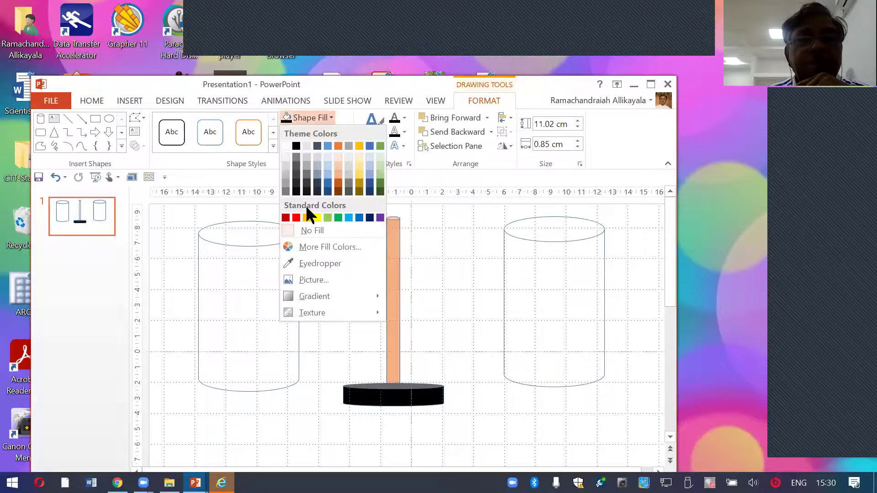
left_click(288, 219)
left_click(418, 305)
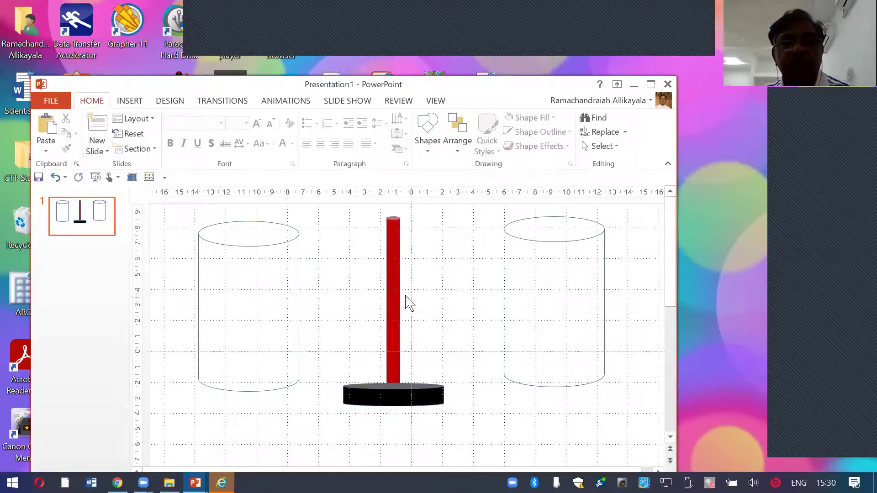
Shift the black base and the red rod towards the slide's centre line, with the rod standing on the base.
mouse_move(393, 274)
left_mouse_down()
mouse_move(413, 288)
mouse_move(405, 372)
left_mouse_up()
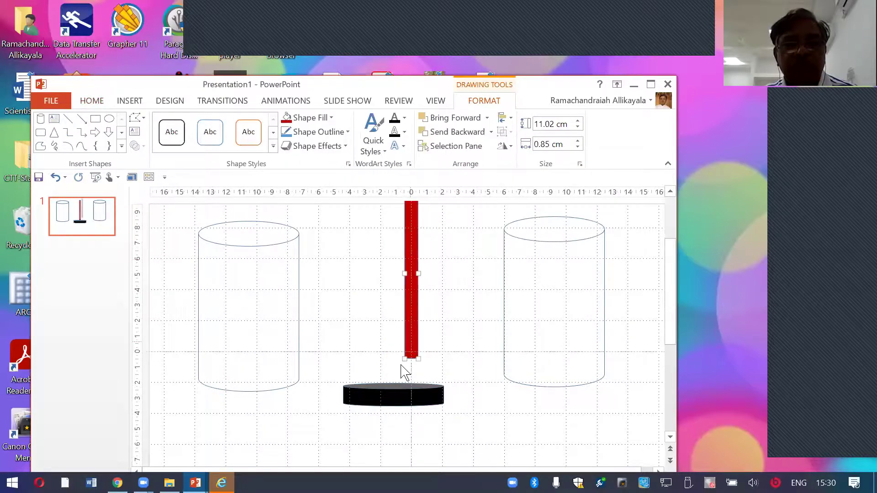
left_click_drag(417, 410, 402, 391)
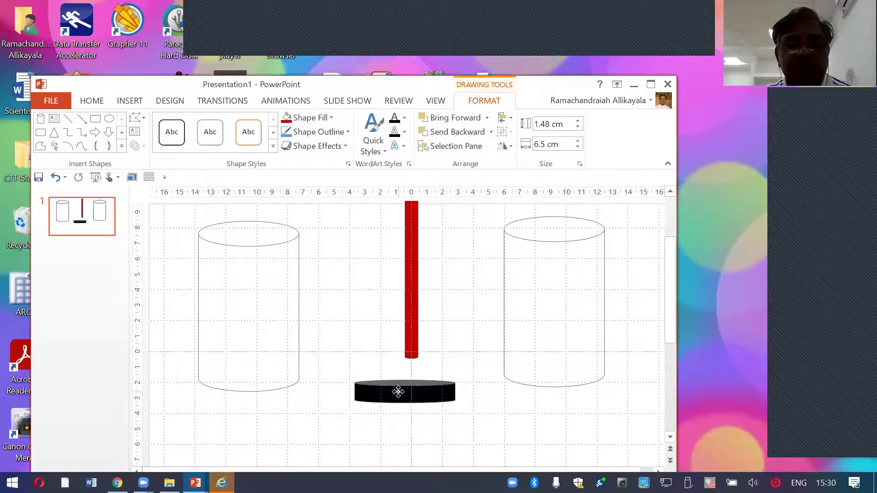
mouse_move(415, 321)
left_mouse_down()
mouse_move(405, 314)
mouse_move(406, 336)
left_mouse_up()
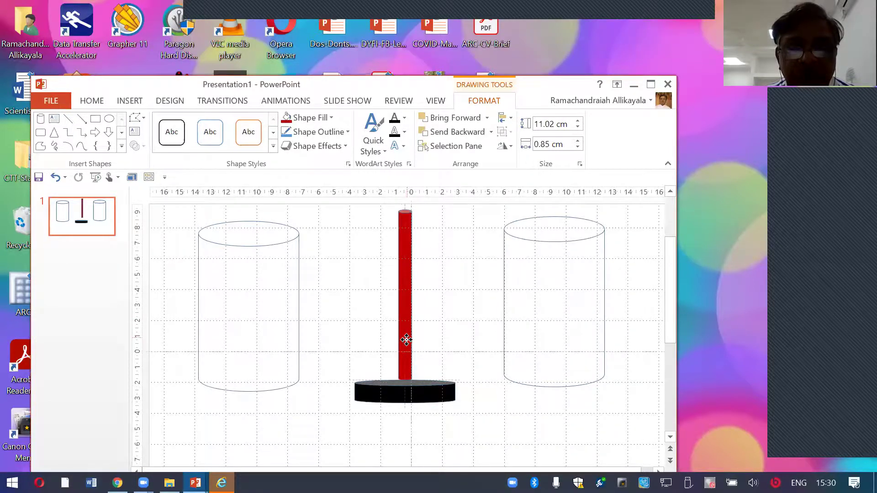
Send the black base behind the red rod and reposition both at the slide's centre so the rod's foot overlaps the base's top.
left_click(399, 390)
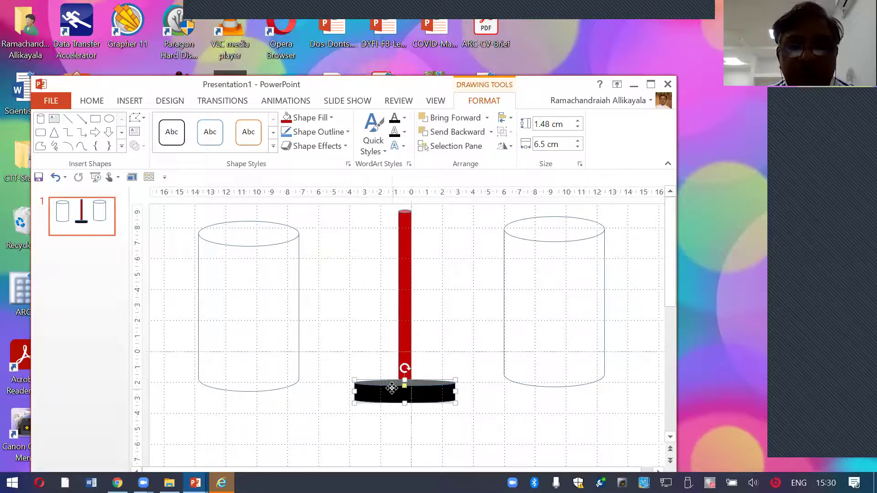
right_click(392, 389)
mouse_move(446, 292)
left_click(518, 293)
left_click(418, 353)
left_click_drag(404, 353, 409, 355)
left_click_drag(432, 385, 441, 392)
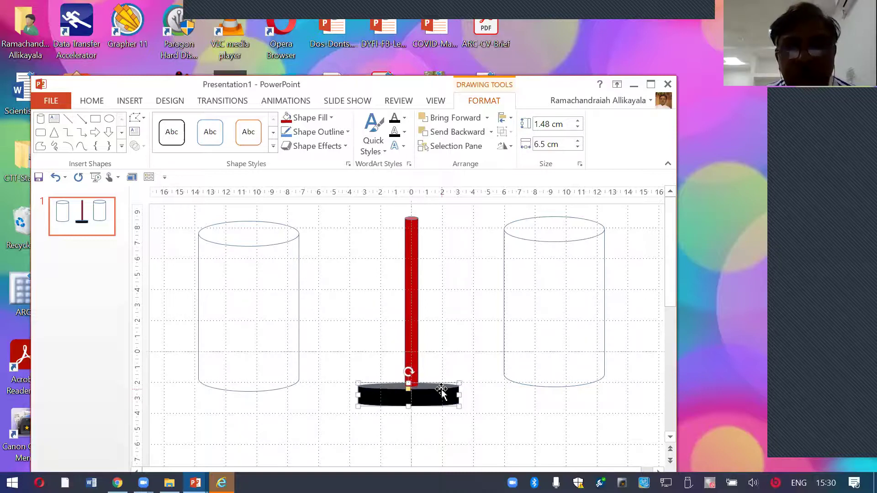
Group the red rod with the black base and shift the group slightly left on the slide.
key("Escape")
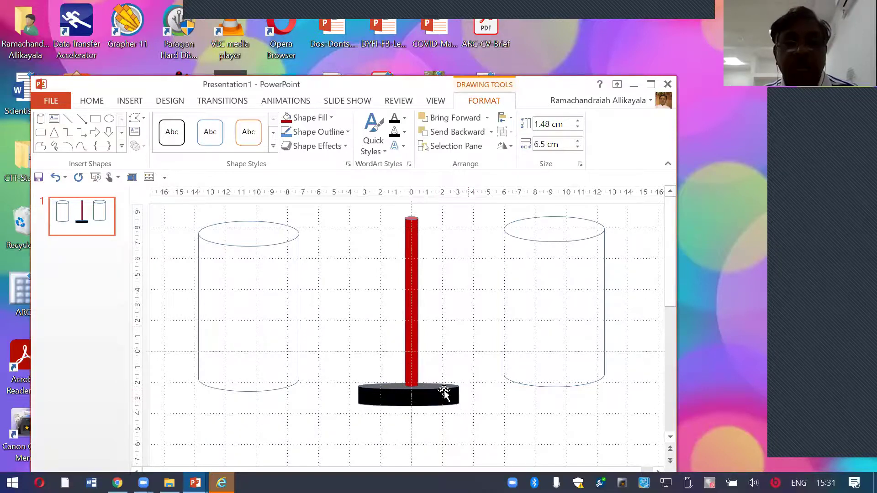
left_click(440, 396)
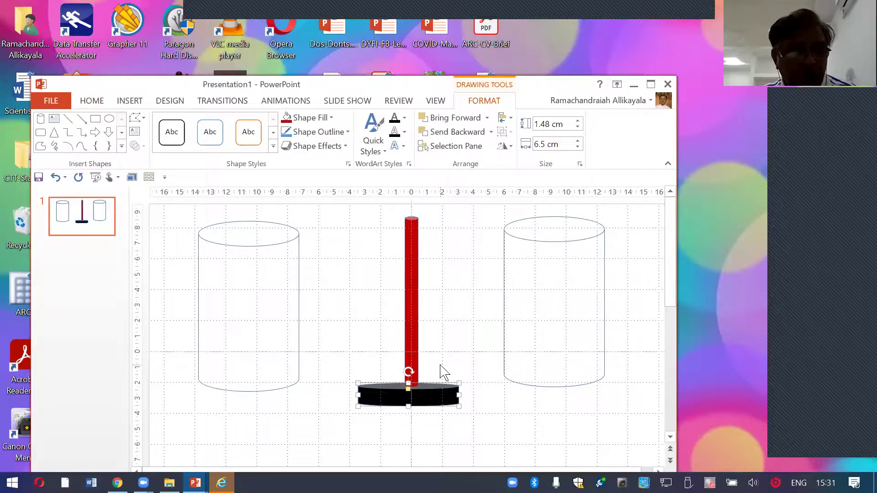
left_click(416, 287, "shift")
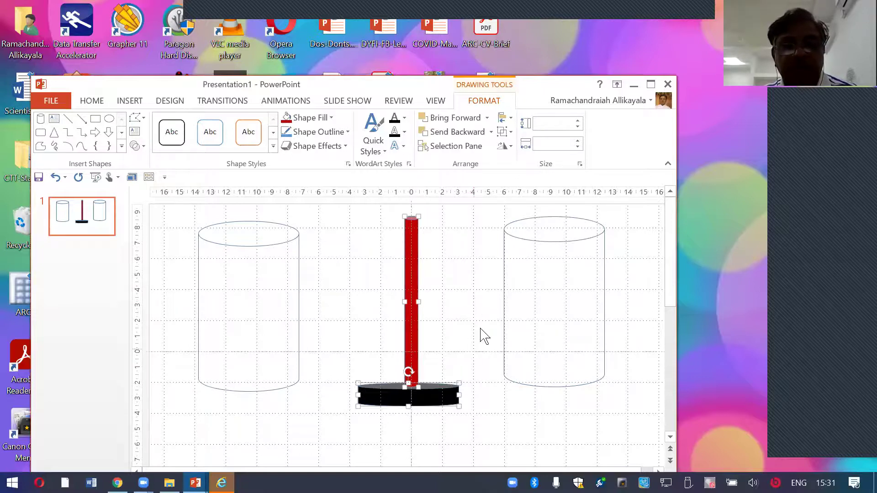
right_click(417, 275)
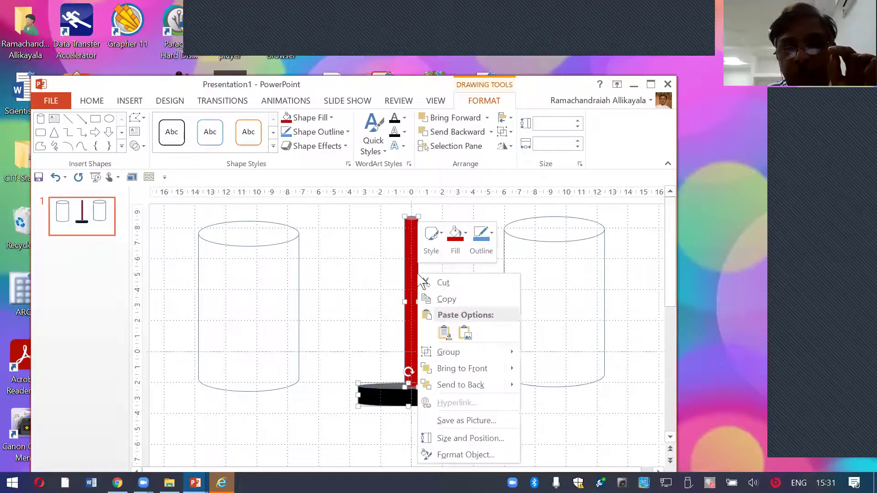
mouse_move(463, 355)
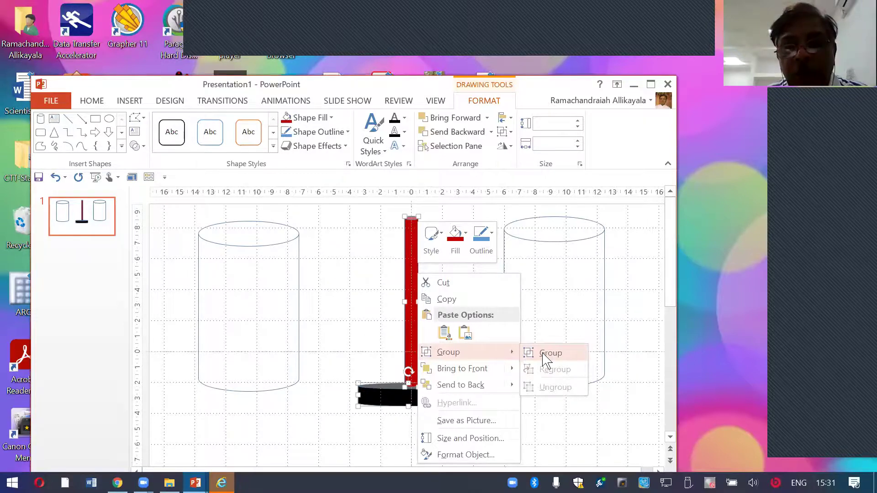
left_click(547, 356)
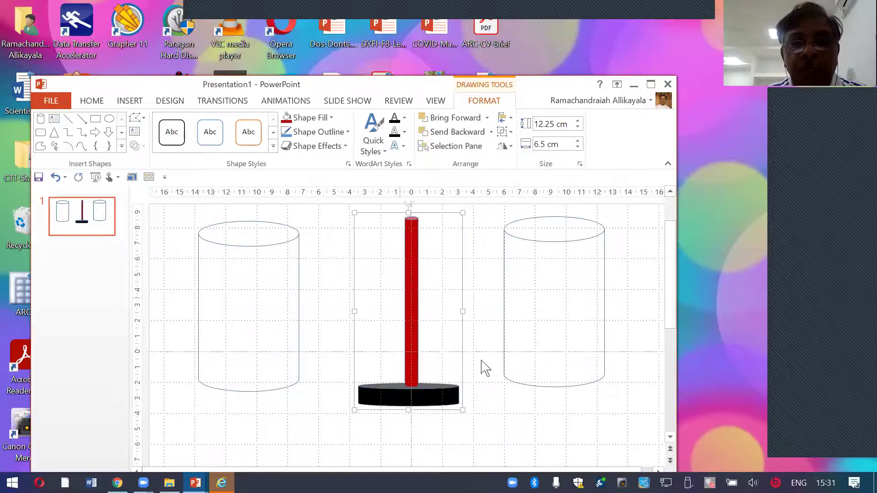
mouse_move(464, 323)
left_mouse_down()
mouse_move(420, 324)
mouse_move(431, 311)
mouse_move(455, 323)
left_mouse_up()
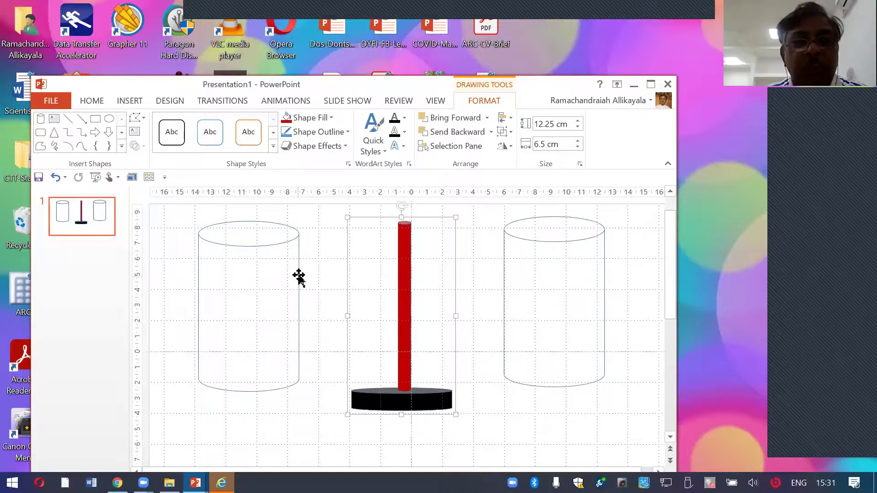
Narrow the unfilled cylinder right of the rod to about 6.16 cm wide and fill it with light grey.
left_click(604, 301)
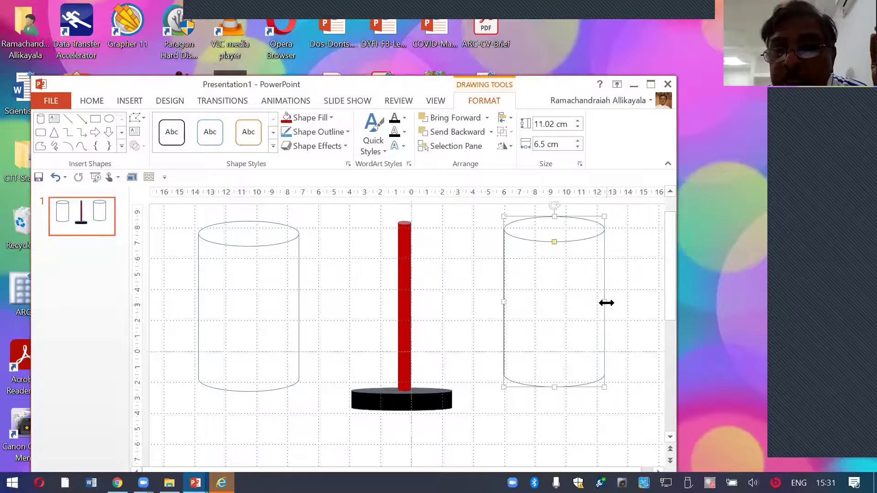
key("Escape")
left_click_drag(605, 300, 600, 302)
left_click(331, 118)
left_click(291, 163)
Fit the grey cylinder inside the unfilled one at about 10.46 cm high and place the rod-and-base group, about 6.27 cm wide, inside it.
left_click_drag(594, 276, 304, 284)
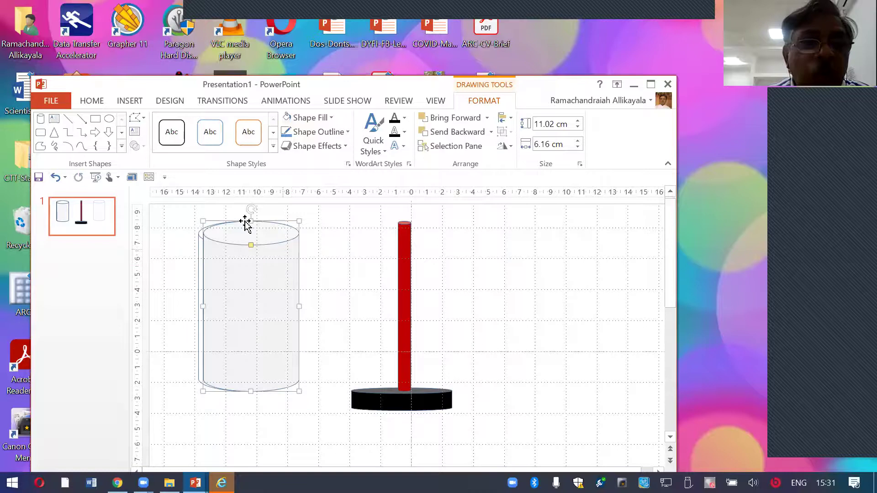
left_click_drag(246, 225, 254, 265)
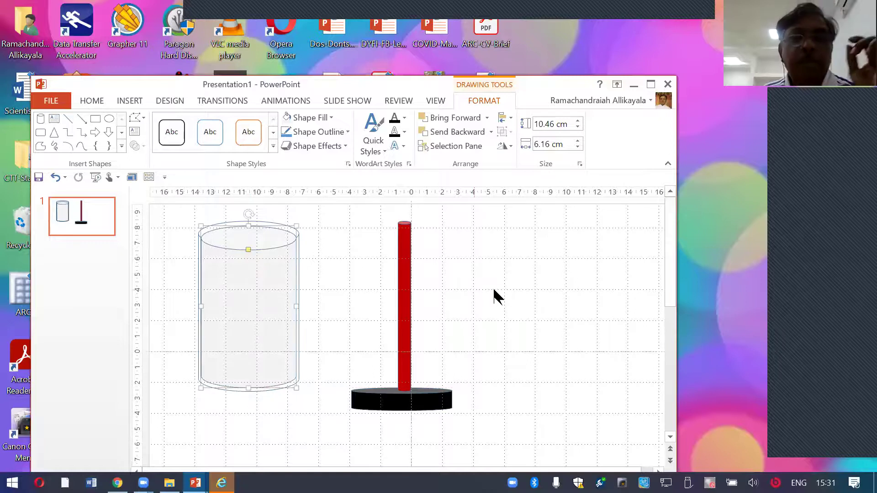
left_click(447, 291)
left_click_drag(407, 292, 249, 284)
left_click(483, 320)
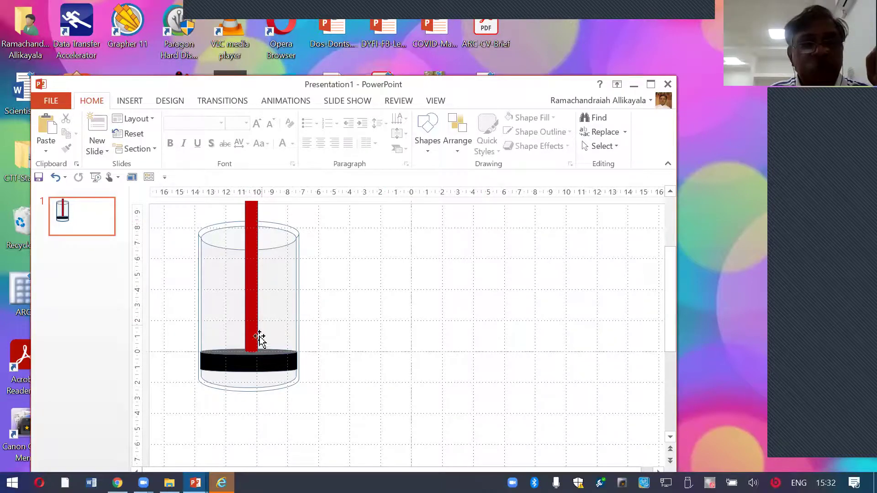
Add an Up motion path animation to the rod-and-base group.
left_click(248, 213)
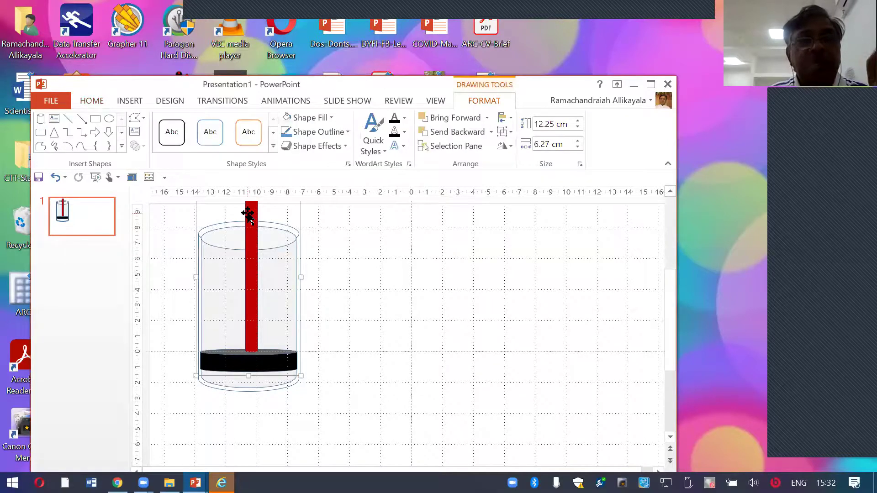
left_click(301, 102)
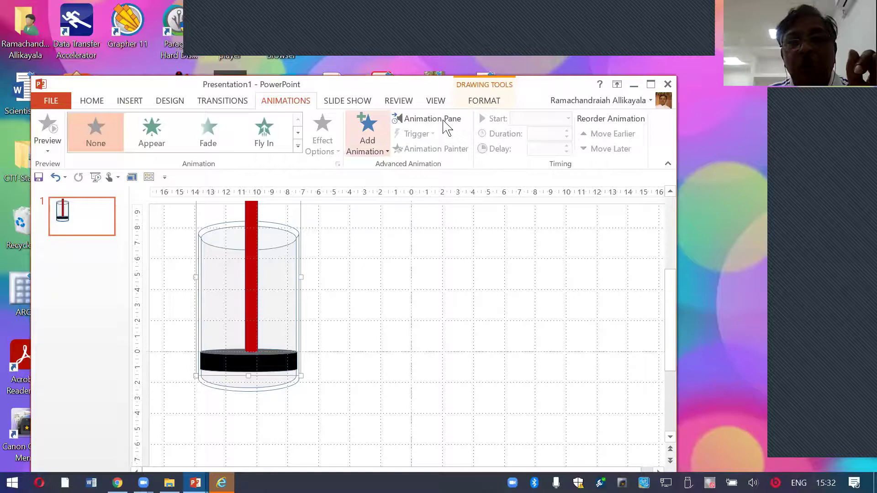
left_click(367, 137)
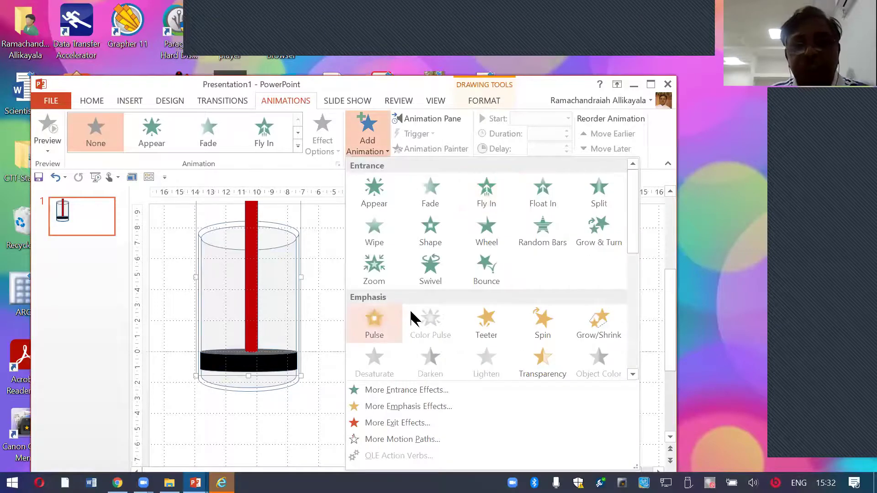
left_click(412, 441)
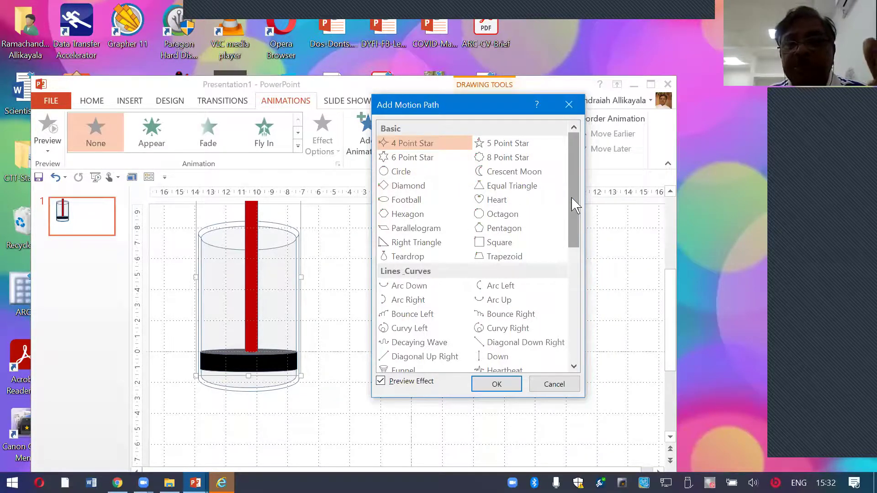
left_click_drag(579, 235, 586, 264)
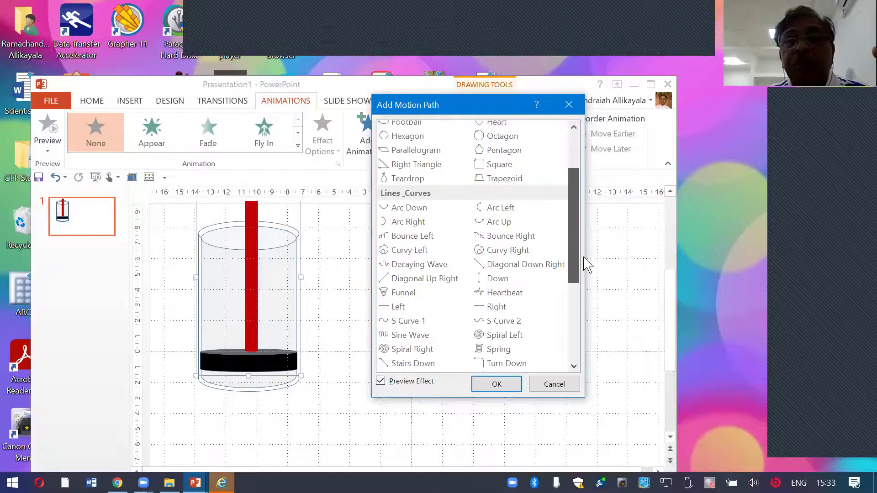
scroll(588, 265, "down", 4)
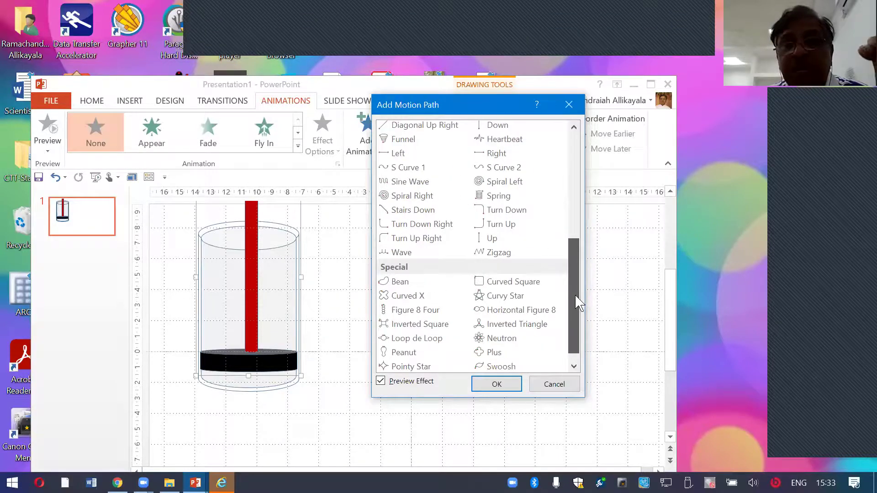
scroll(525, 242, "down", 1)
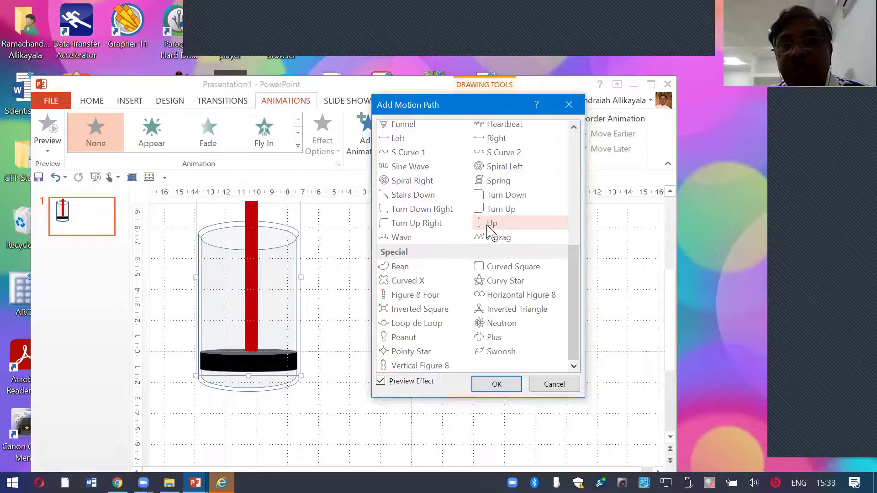
left_click(487, 224)
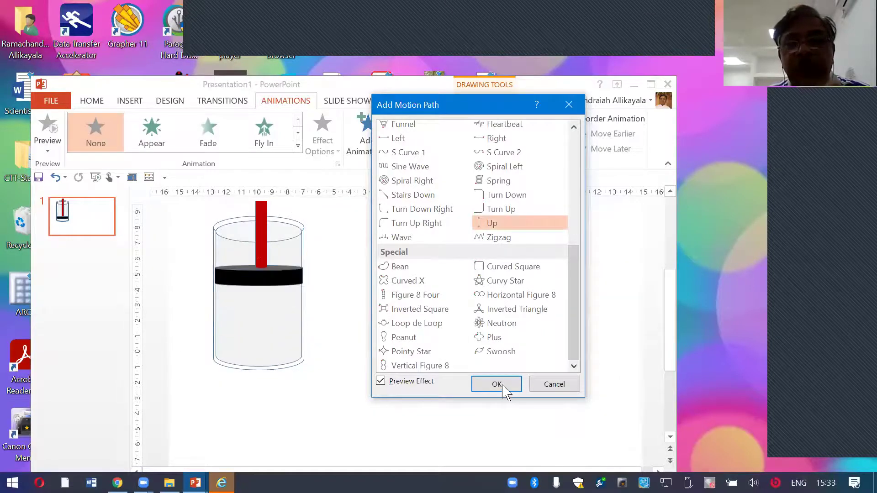
key("Return")
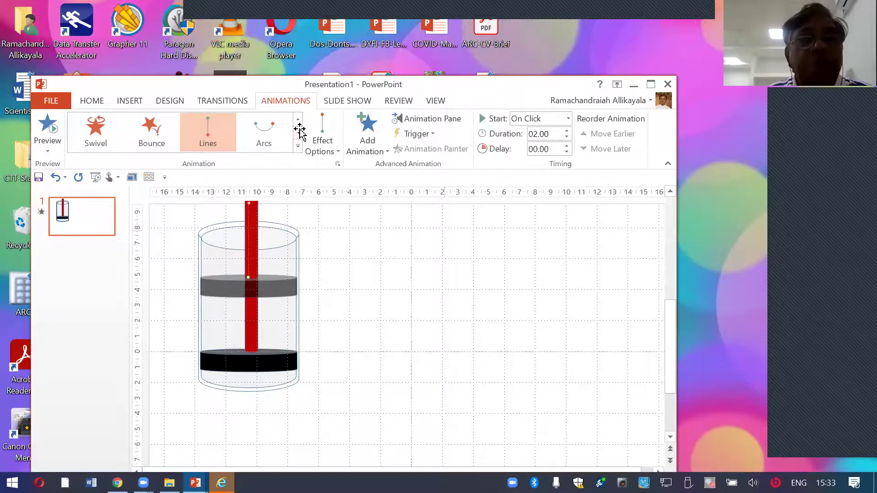
Play the slide show from the beginning to check the rod-and-base movement, and return to editing.
left_click(346, 105)
left_click(48, 126)
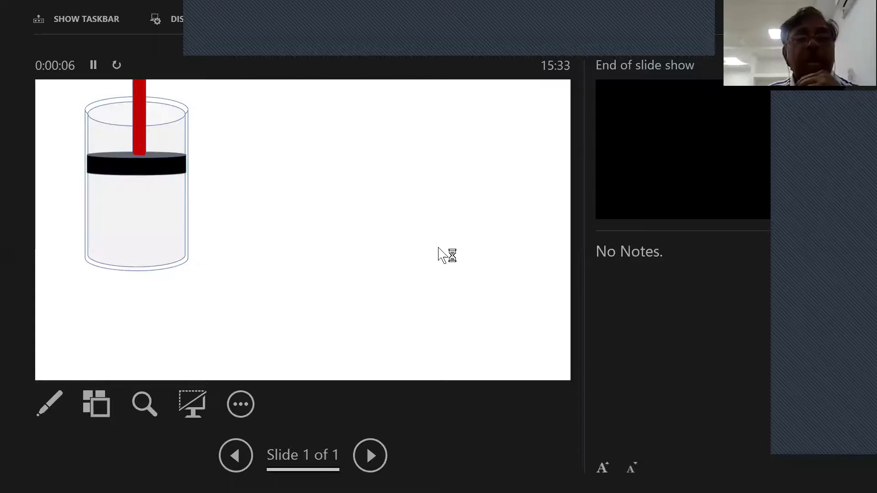
key("Escape")
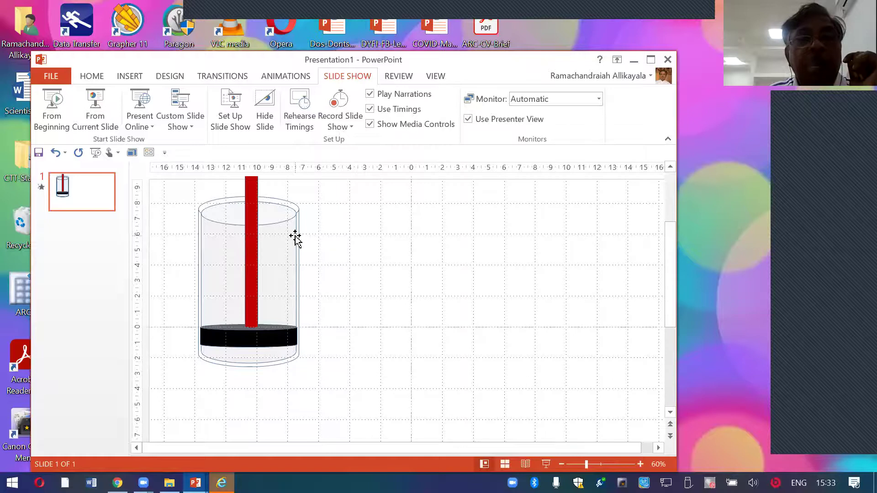
Turn on auto-reverse for the Up motion path animation of the rod-and-base group.
left_click(251, 211)
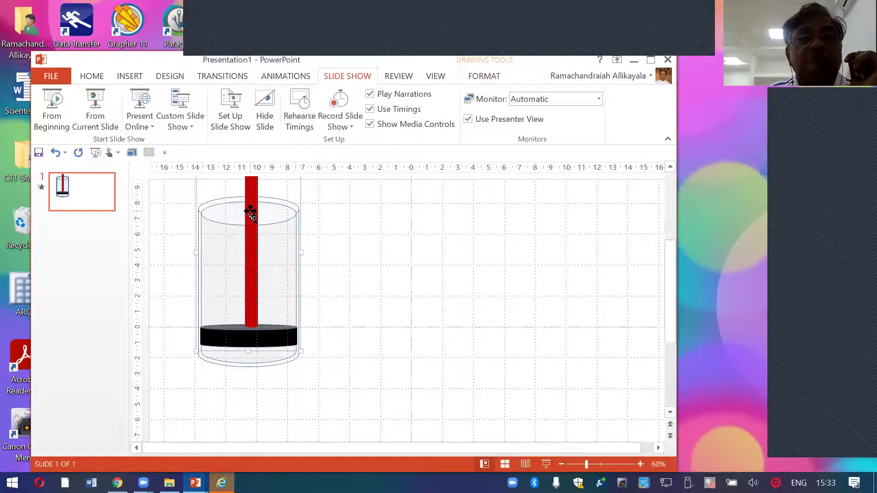
left_click(277, 73)
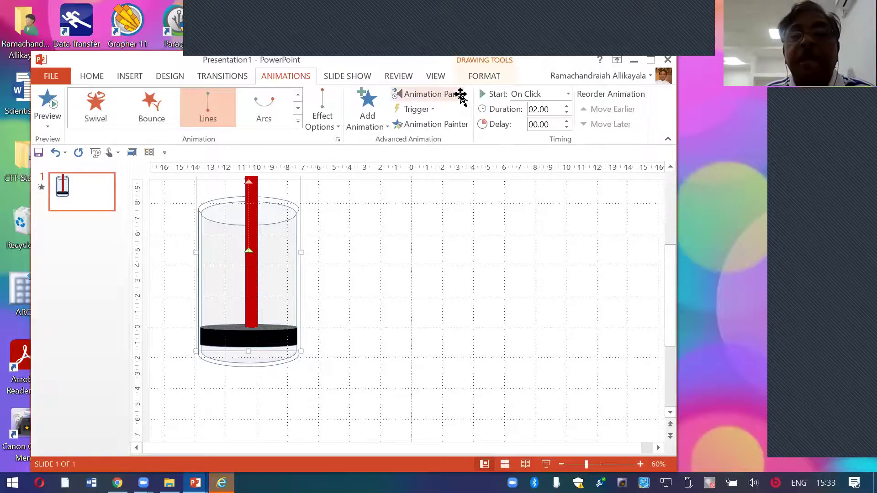
left_click(459, 94)
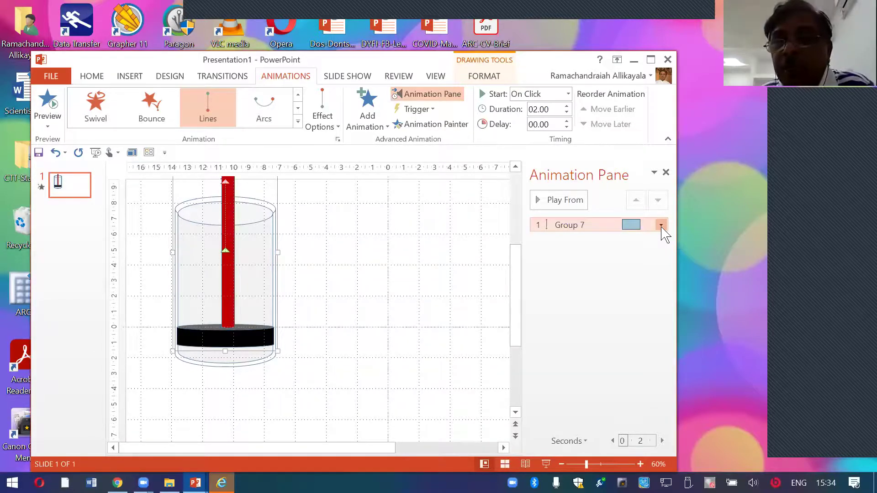
left_click(661, 225)
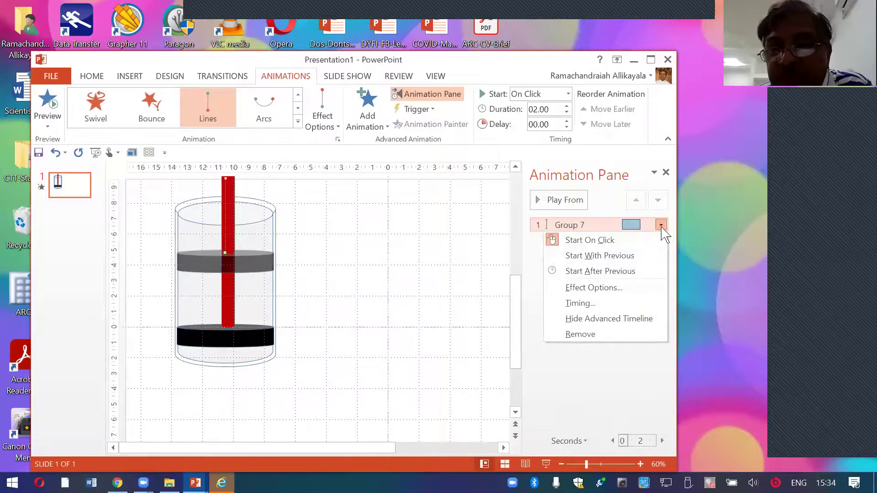
left_click(591, 288)
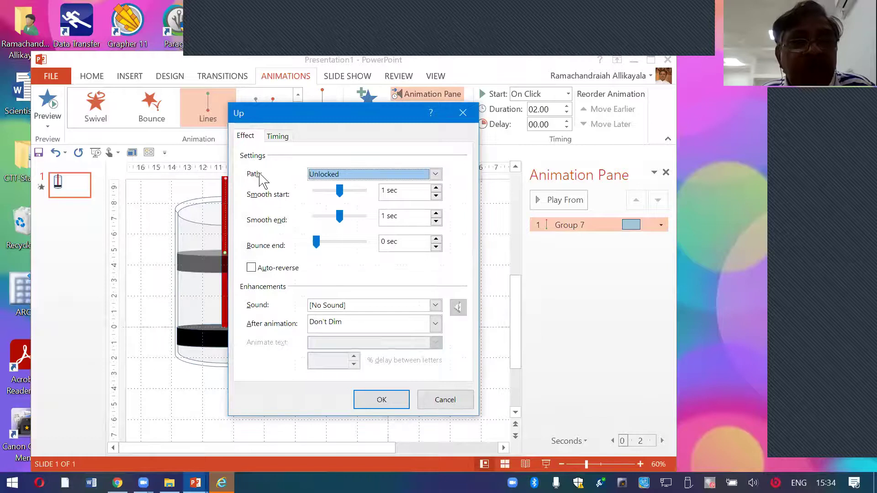
left_click(251, 268)
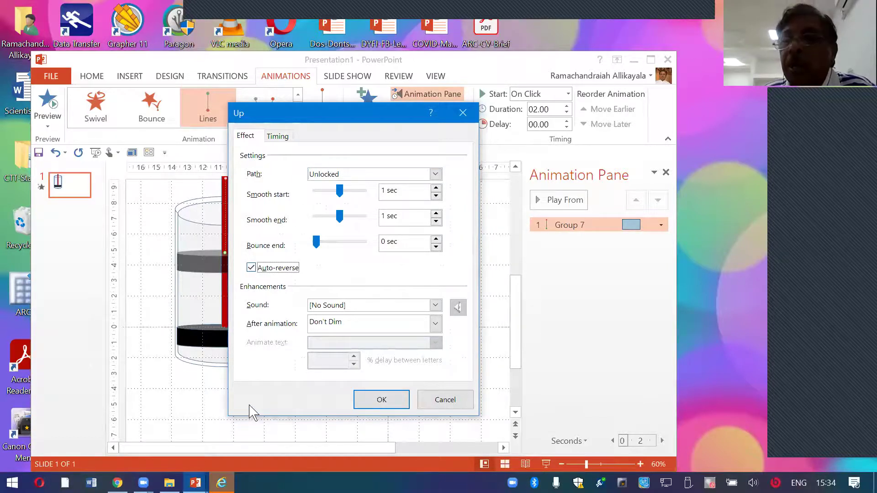
Set the group's animation to repeat Until End of Slide and play the slide show to check the movement.
left_click(284, 137)
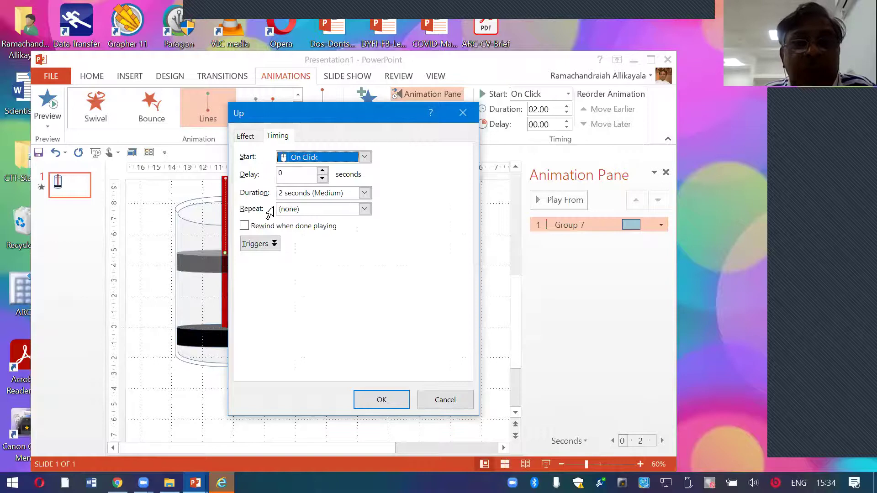
left_click(365, 208)
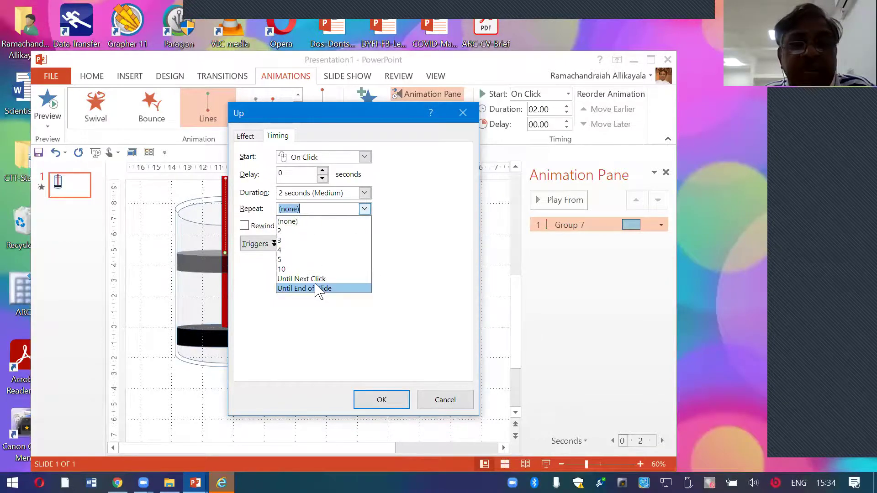
left_click(319, 290)
left_click(382, 401)
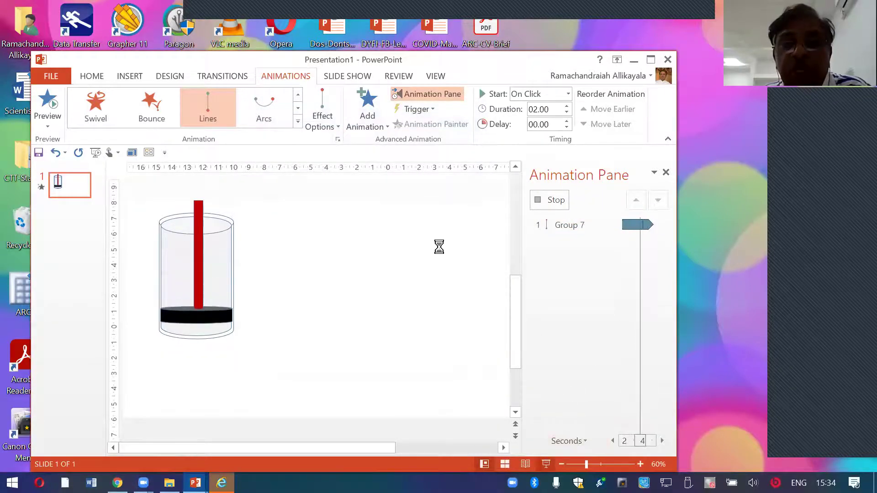
key("F5")
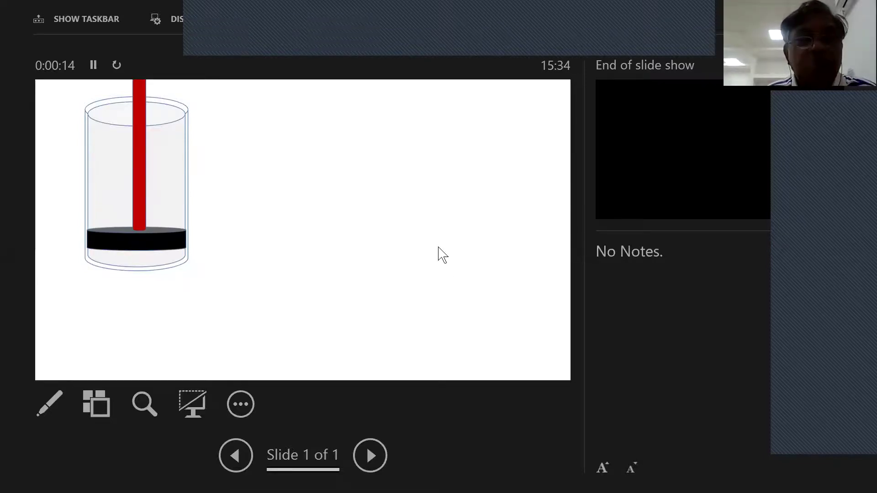
key("Escape")
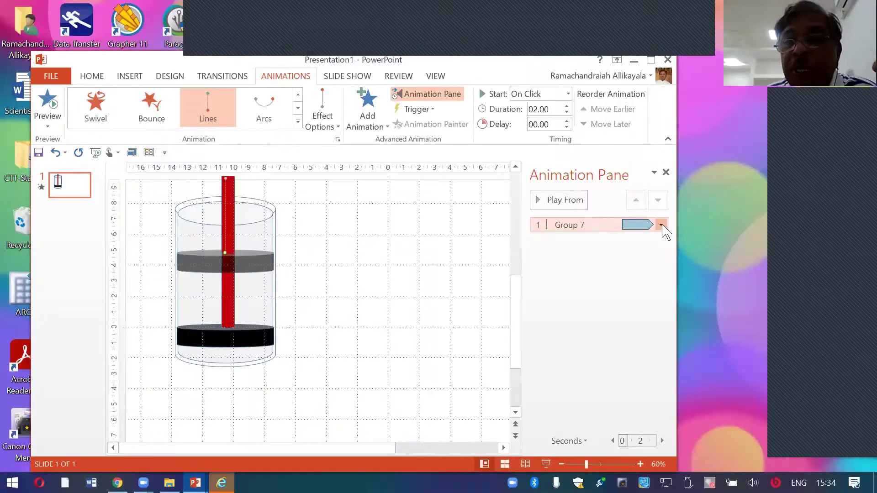
Set the group's animation duration to 0.5 seconds (Very Fast) and play the slide show to check the speed.
left_click(661, 224)
left_click(605, 288)
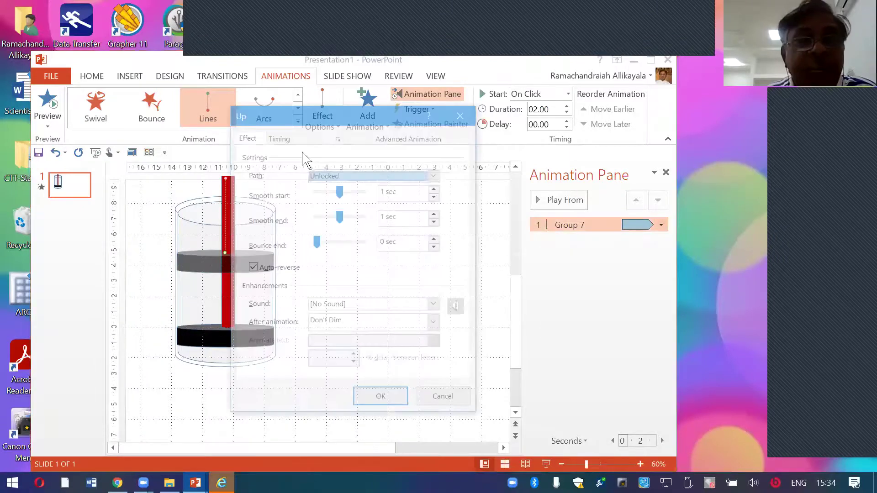
left_click(278, 136)
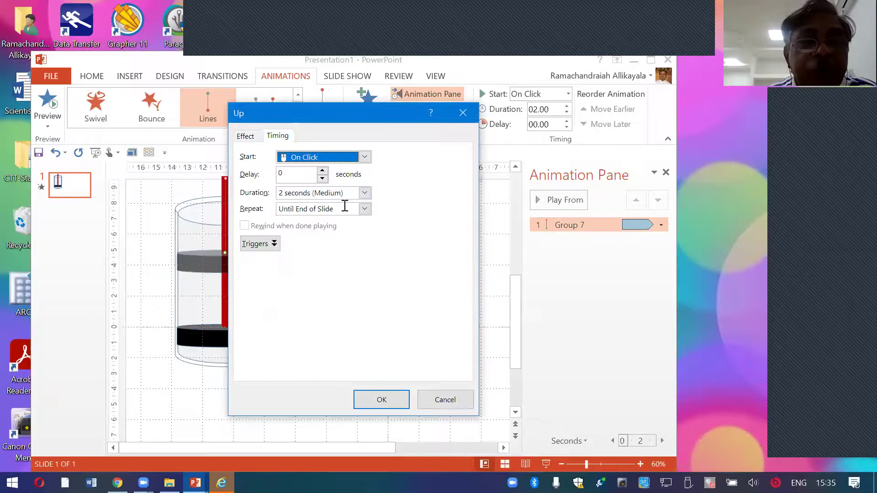
left_click(364, 193)
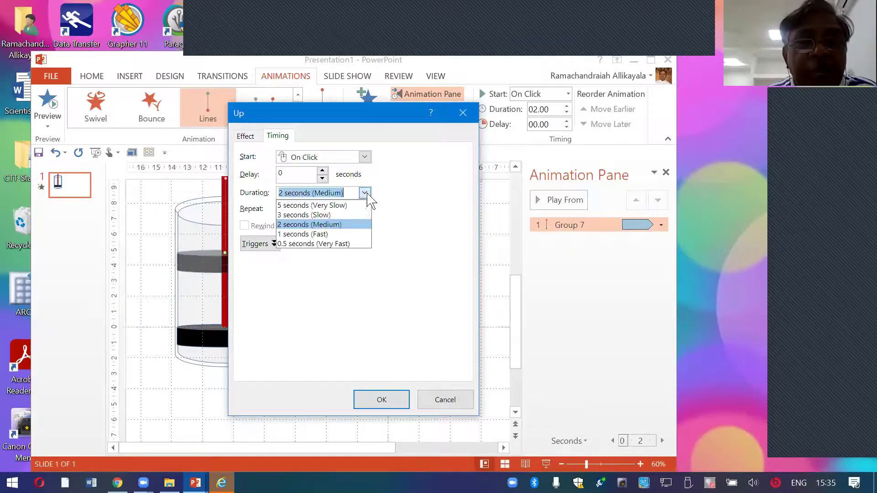
left_click(333, 243)
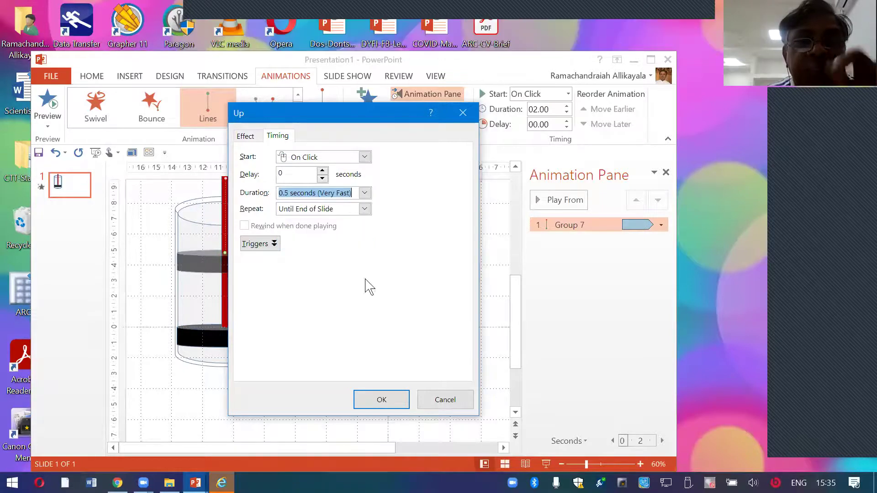
left_click(385, 400)
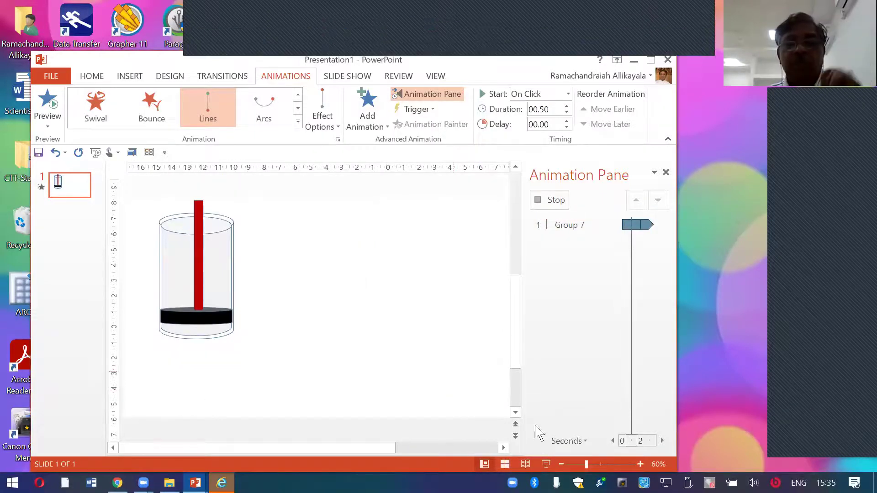
left_click(547, 463)
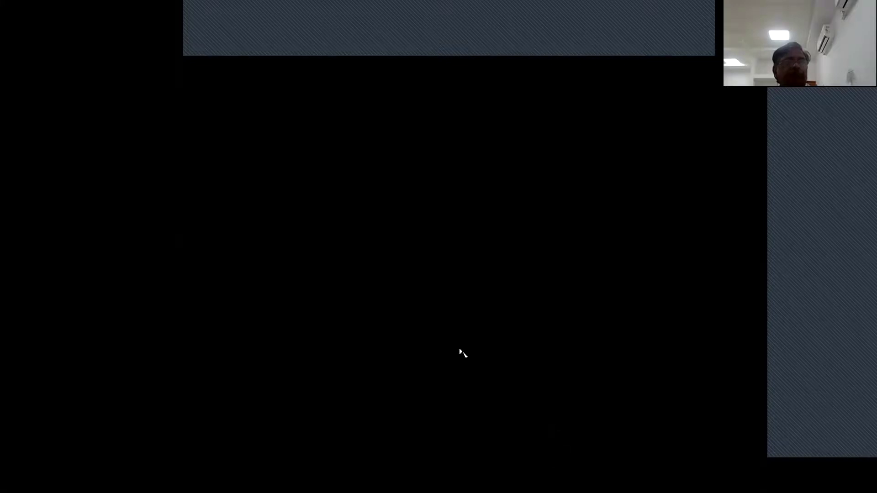
key("Escape")
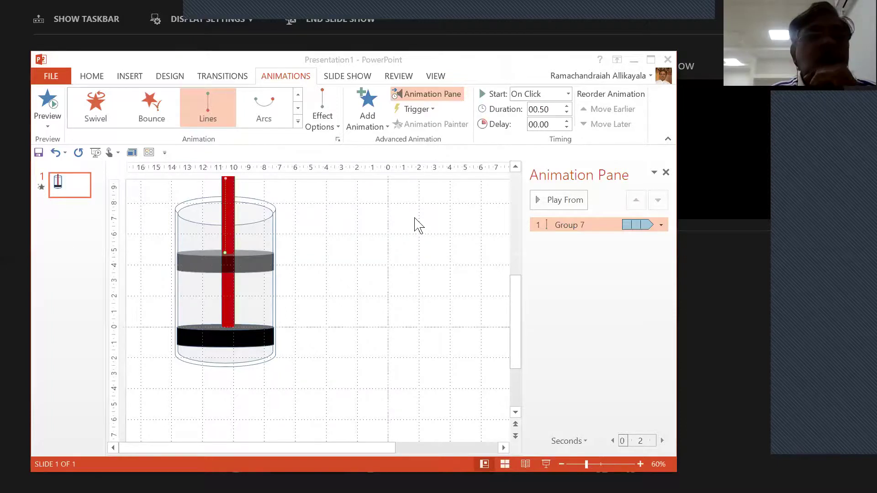
Create a new blank presentation and apply the Blank layout to its slide.
left_click(55, 77)
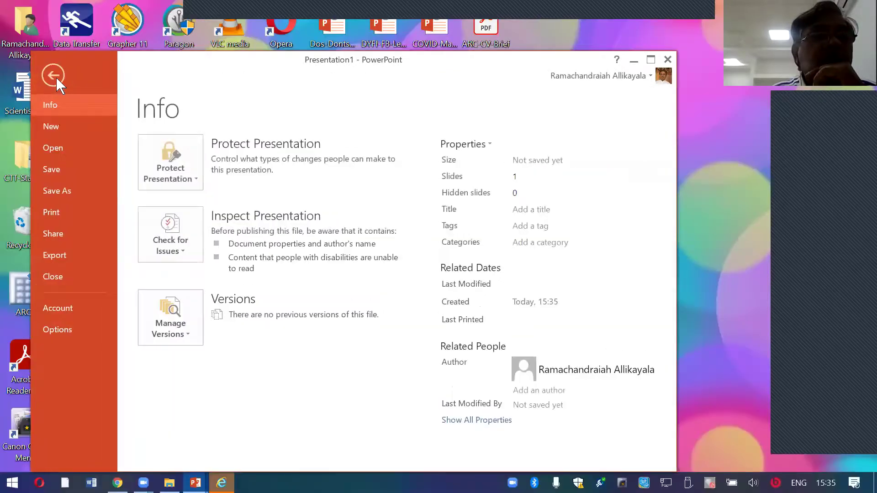
left_click(60, 128)
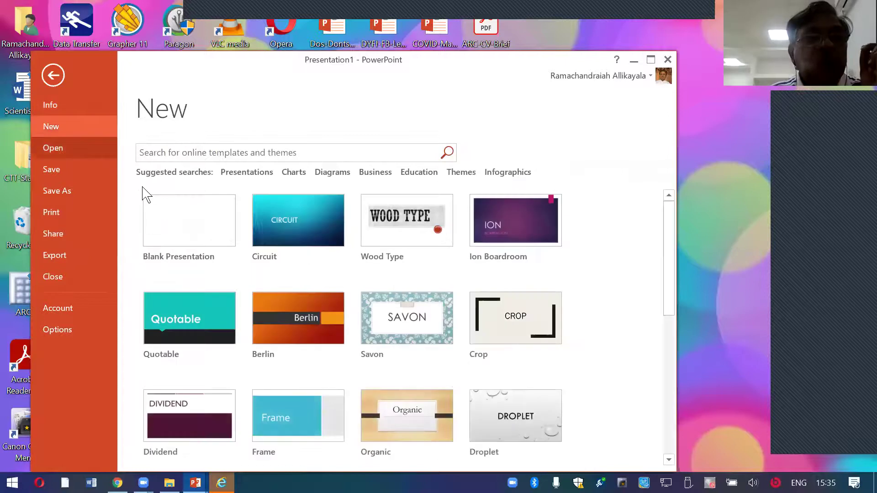
left_click(185, 230)
left_click(521, 242)
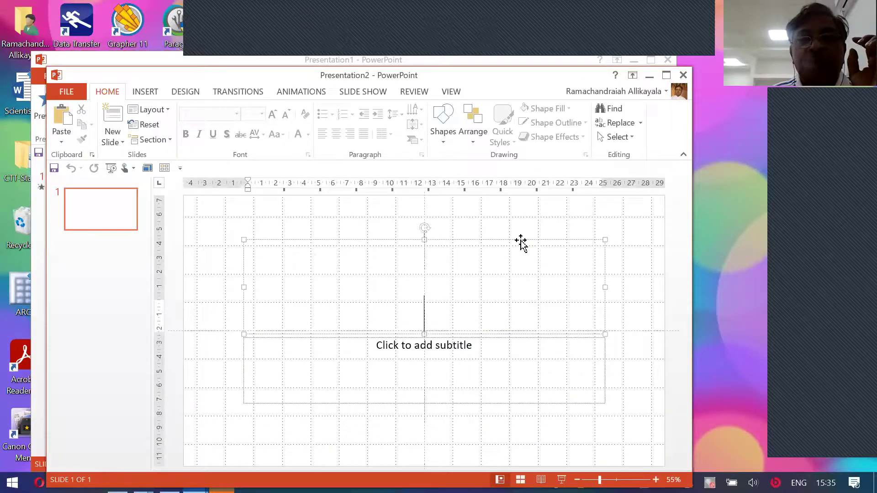
left_click(153, 110)
left_click(194, 301)
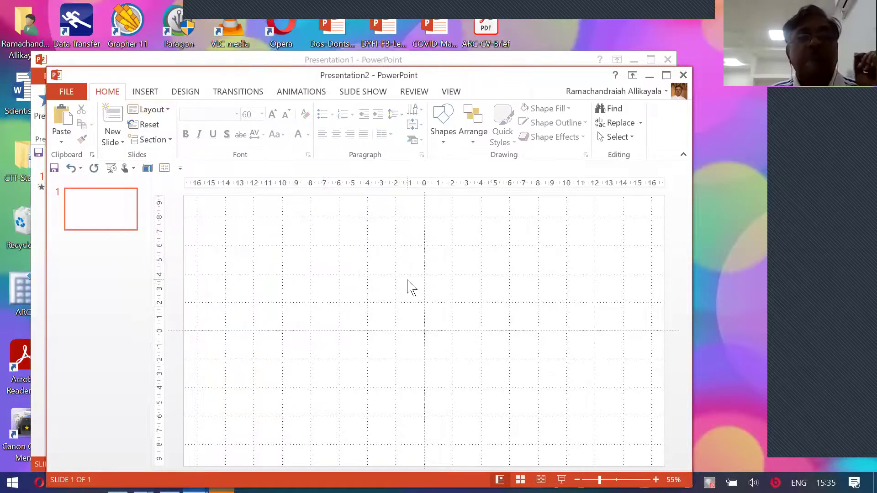
Draw an oval about 7.2 cm high and 6.75 cm wide in the left half of the slide.
left_click(146, 93)
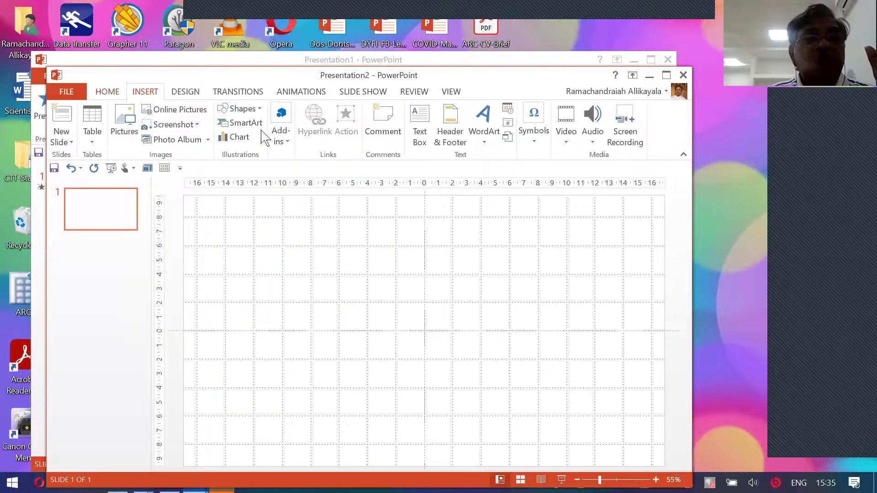
left_click(259, 110)
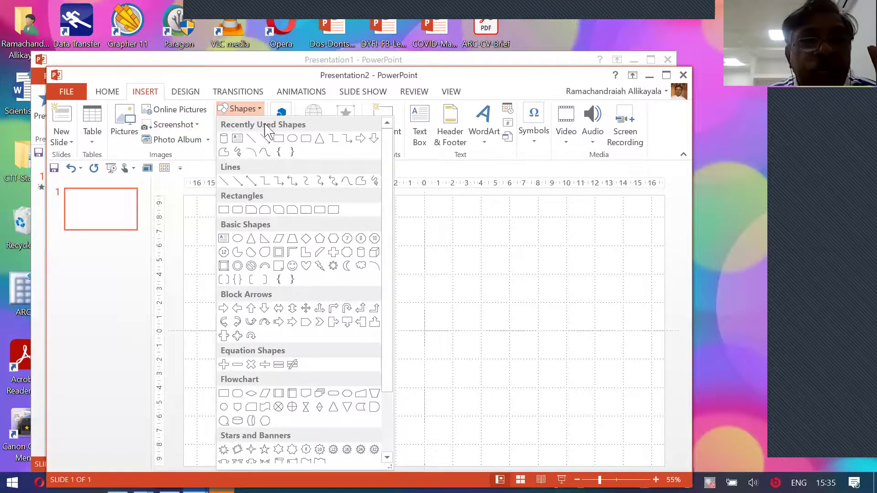
left_click(294, 138)
left_click_drag(237, 285, 333, 388)
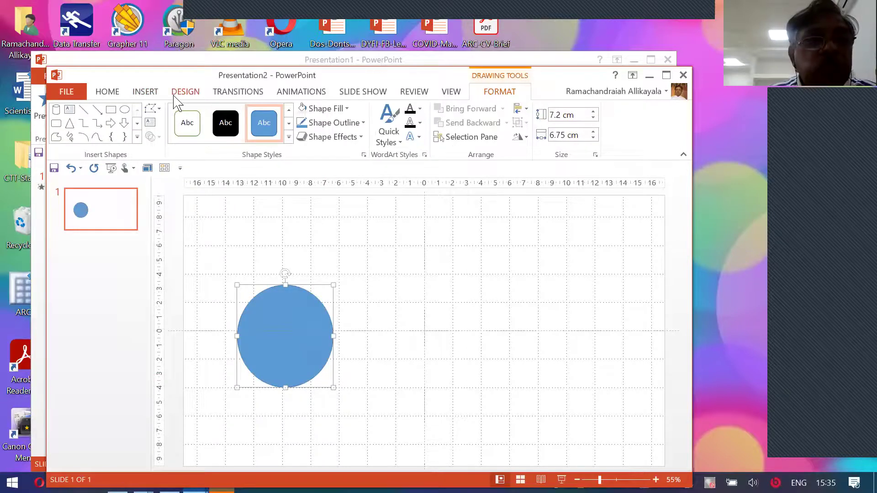
Draw a cube about 7.04 cm high and 7.52 cm wide in the right half of the slide.
left_click(146, 91)
left_click(241, 108)
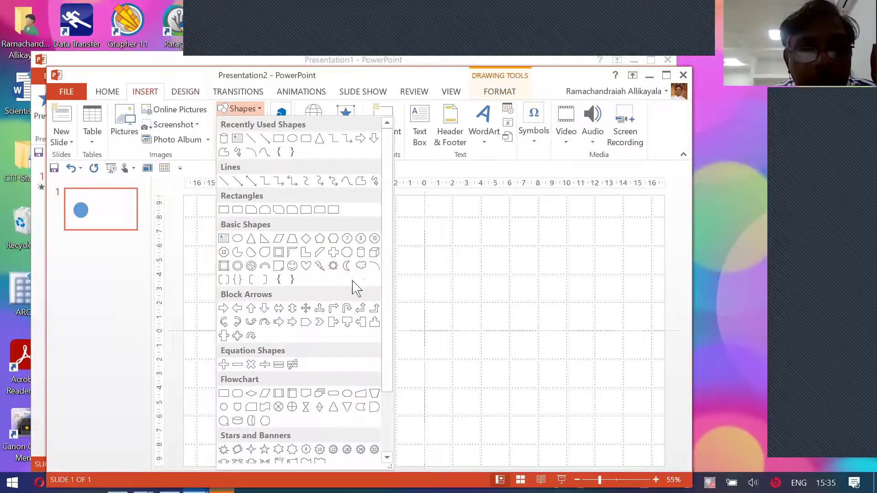
left_click(373, 252)
left_click_drag(482, 274, 590, 374)
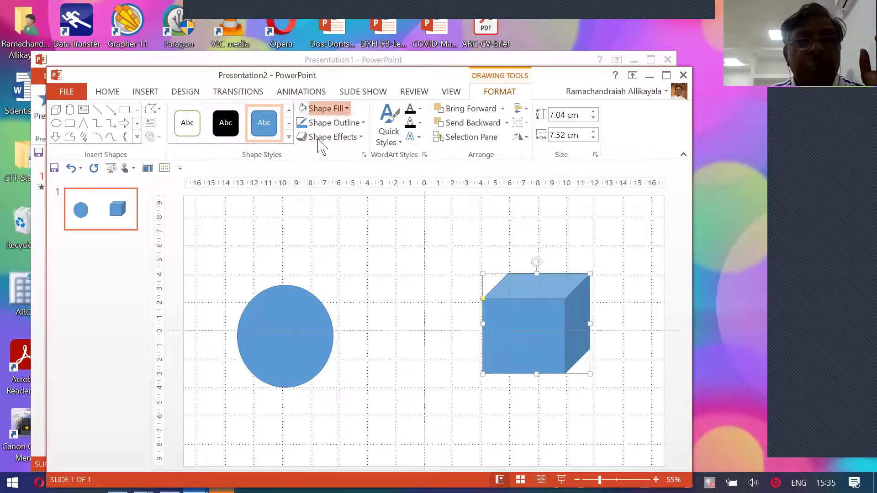
Fill the cube with standard red and the oval with standard green.
left_click(346, 109)
left_click(316, 205)
left_click(277, 288)
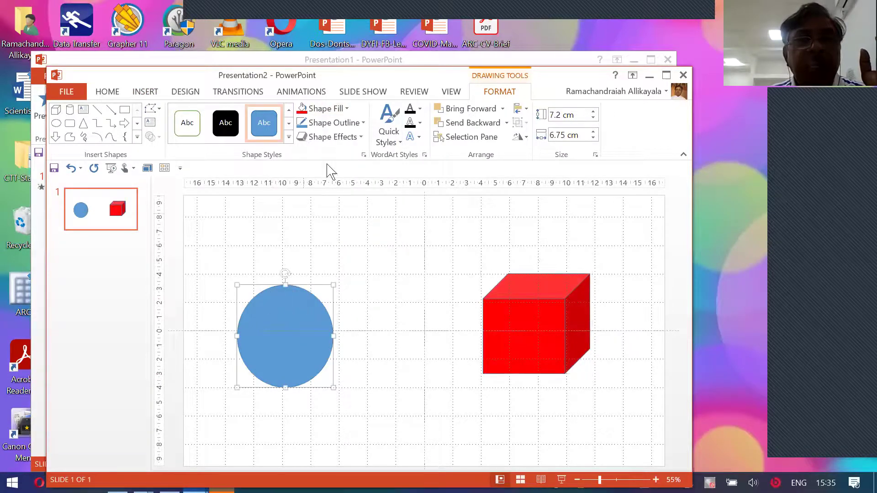
left_click(346, 109)
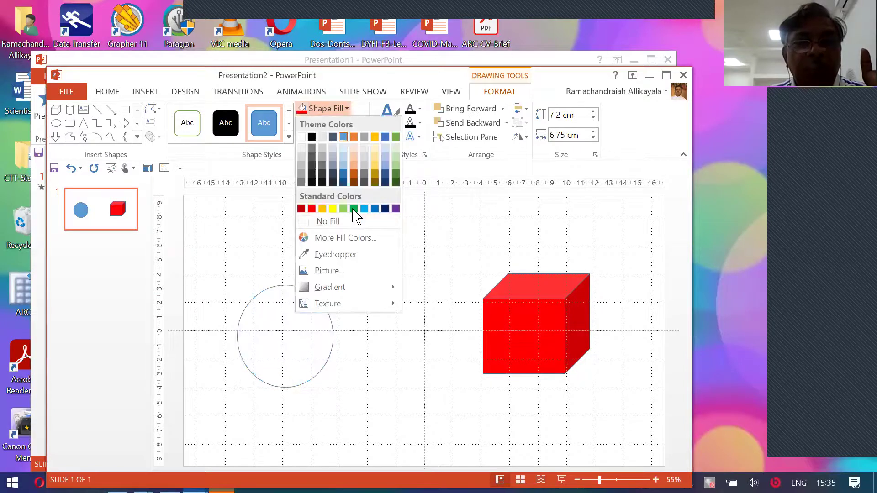
left_click(354, 209)
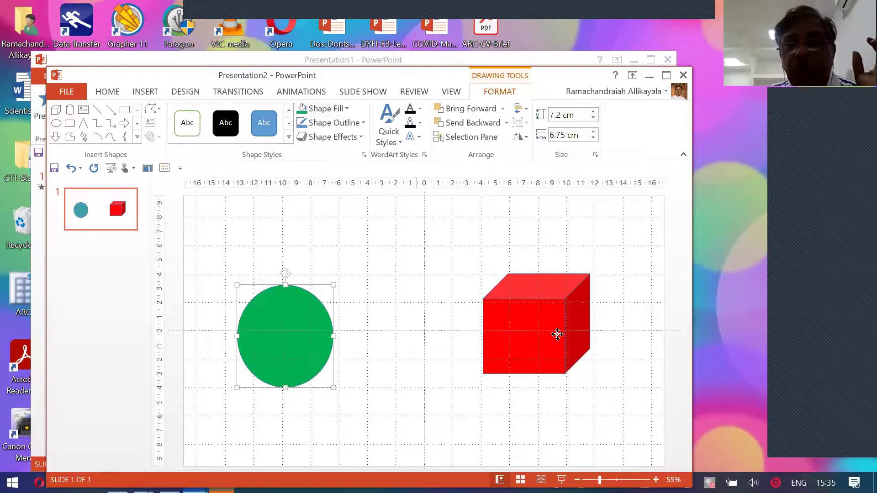
Move the red cube and the green oval further apart toward opposite sides of the slide.
left_click_drag(544, 307, 574, 320)
left_click_drag(293, 333, 258, 326)
left_click(375, 302)
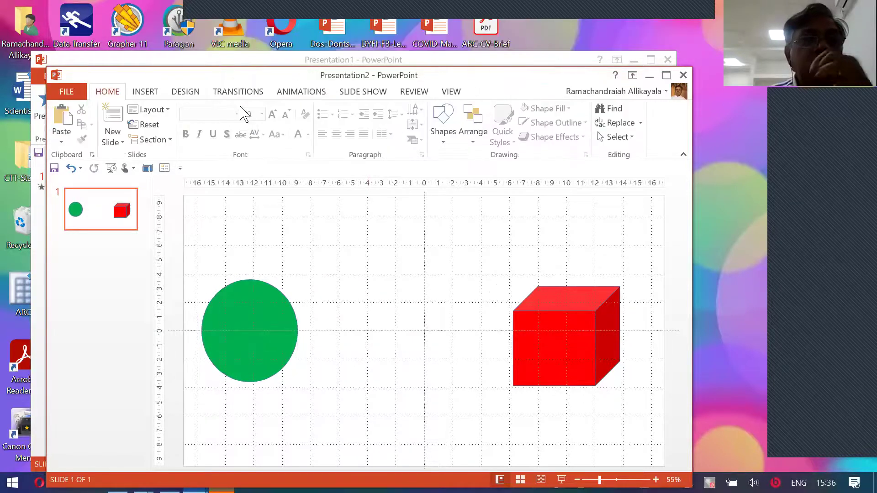
Add a Right motion path animation to the green circle.
left_click(296, 91)
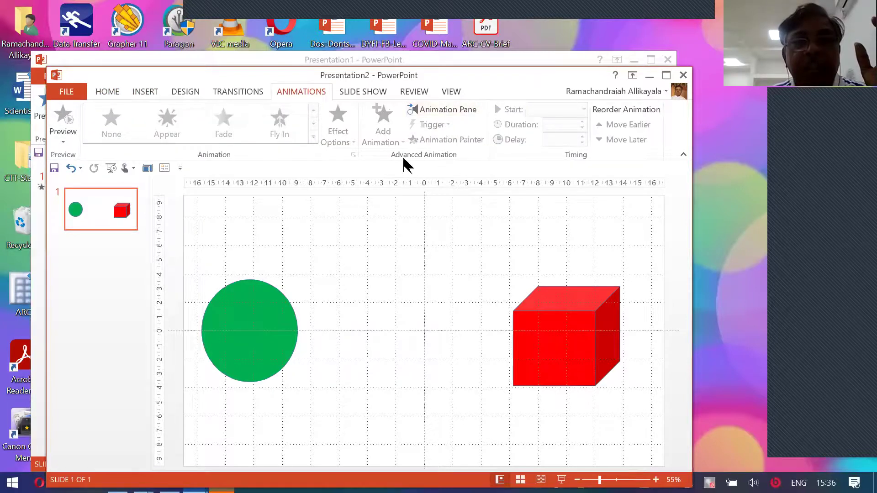
double_click(249, 307)
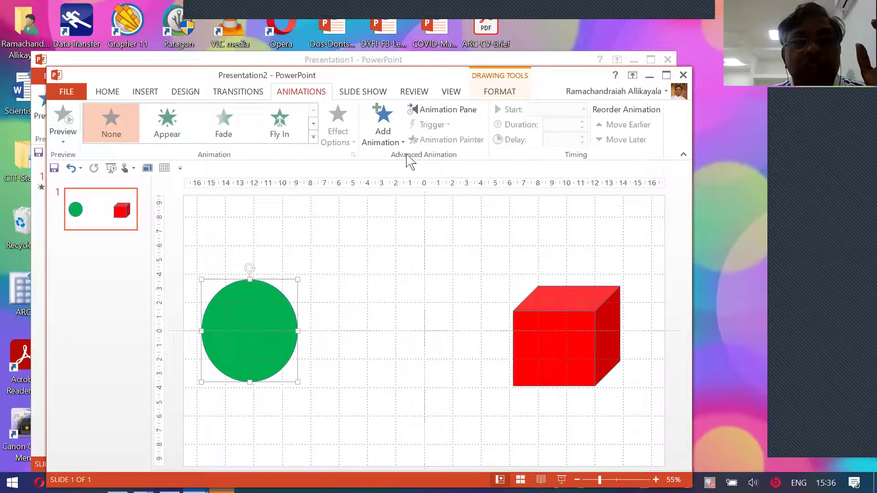
left_click(393, 139)
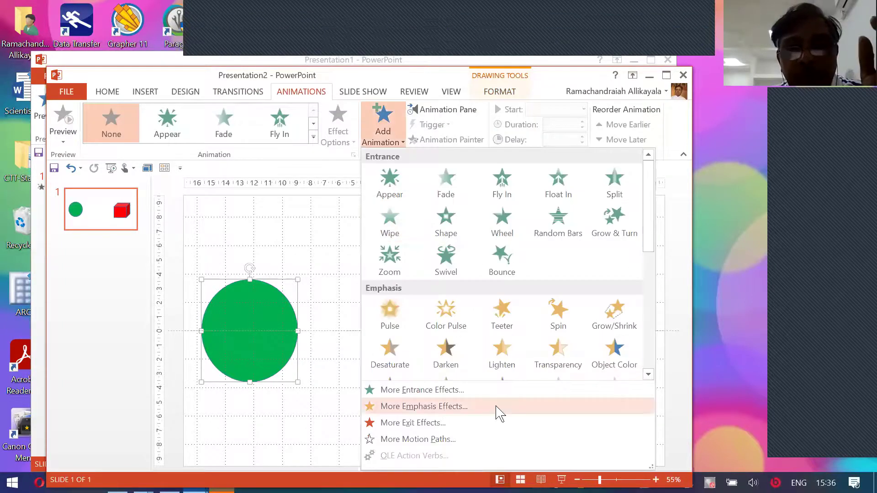
left_click(440, 439)
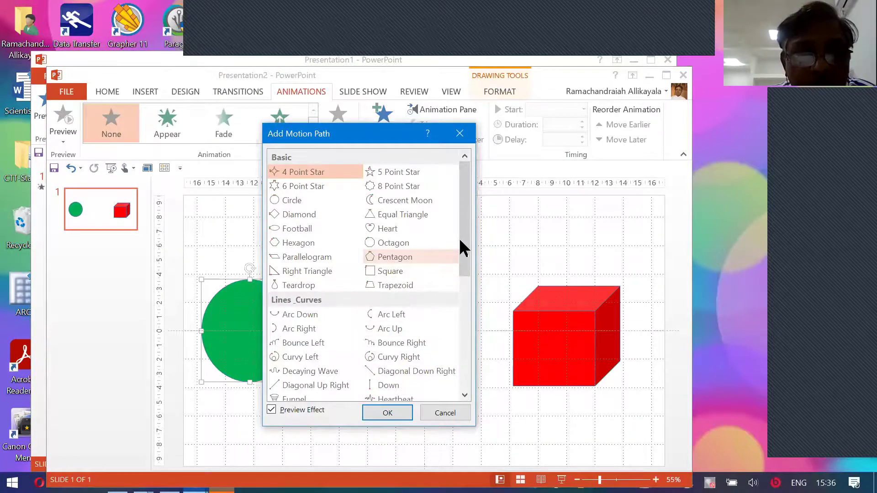
scroll(459, 311, "down", 3)
left_click(389, 268)
key("Return")
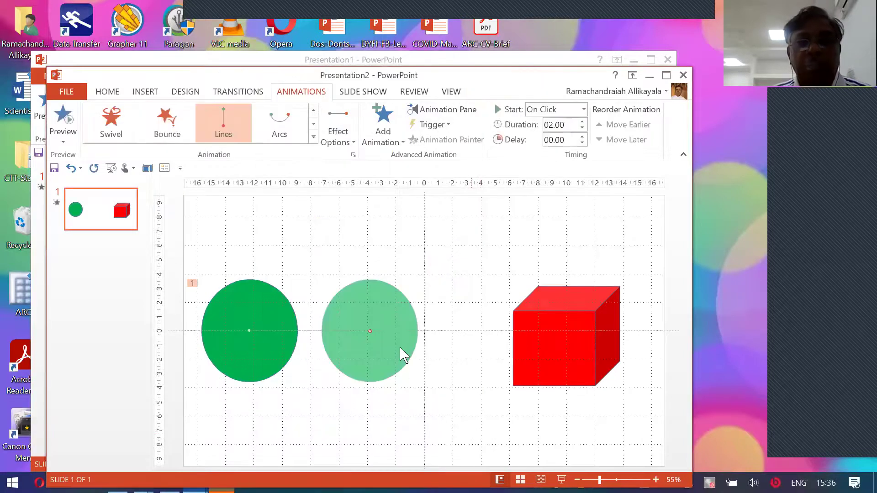
Add a Left motion path to the red cube and nudge the cube up to line up with the green circle.
left_click(572, 322)
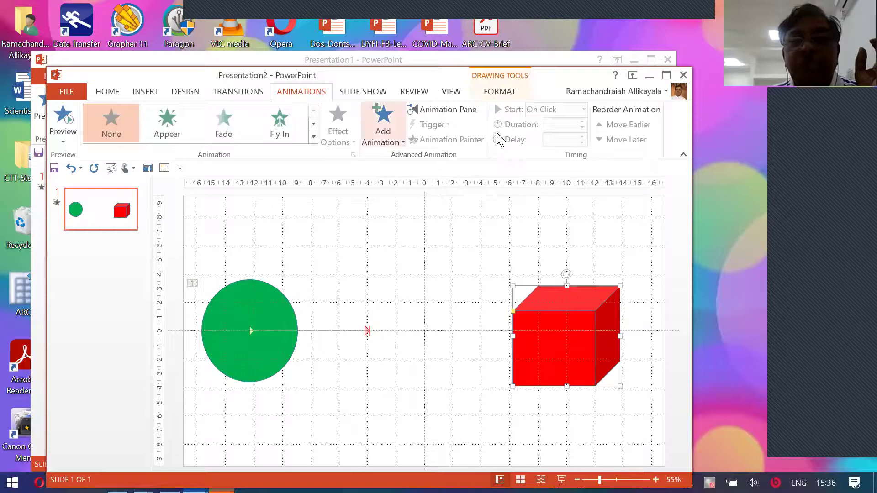
left_click(404, 151)
left_click(429, 441)
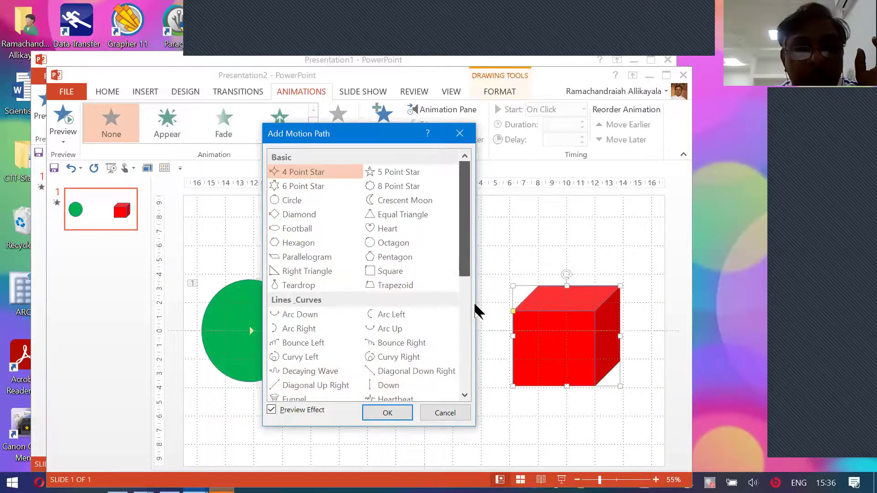
scroll(349, 322, "down", 3)
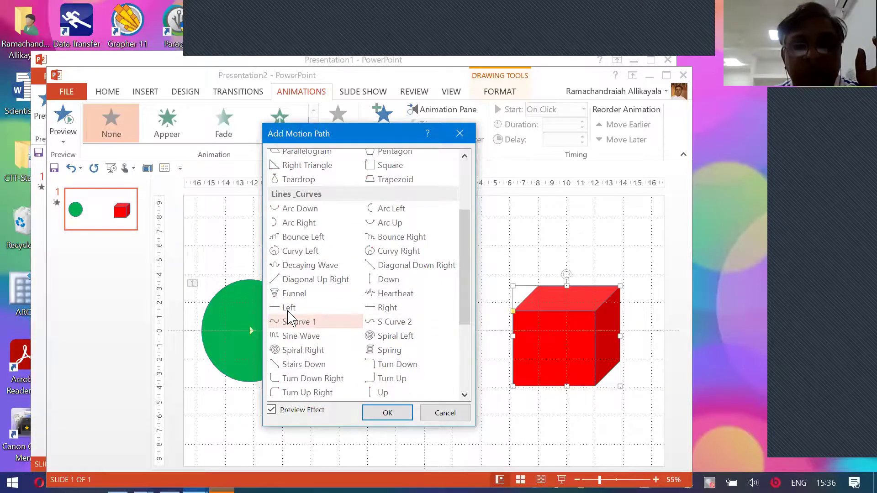
double_click(289, 308)
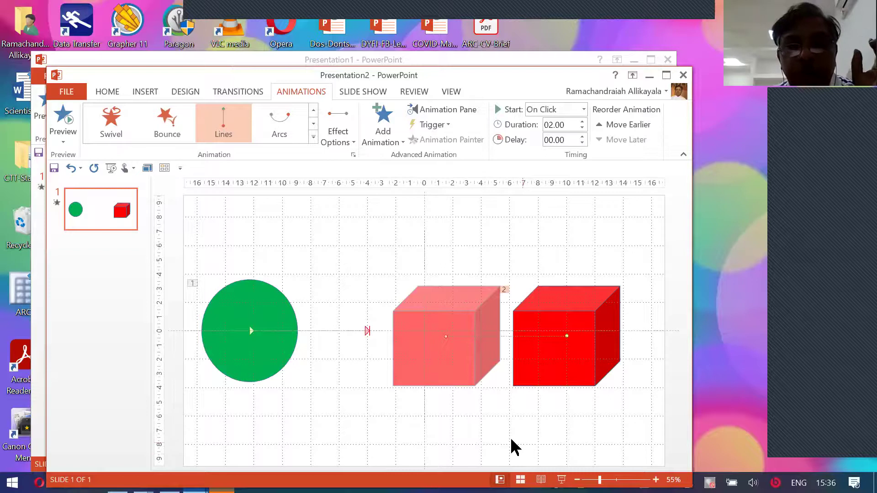
left_click(421, 393)
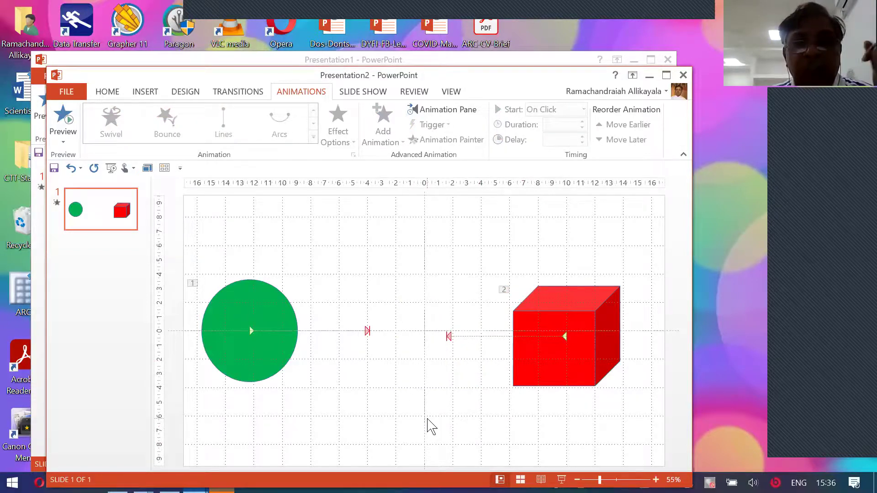
left_click_drag(568, 366, 573, 357)
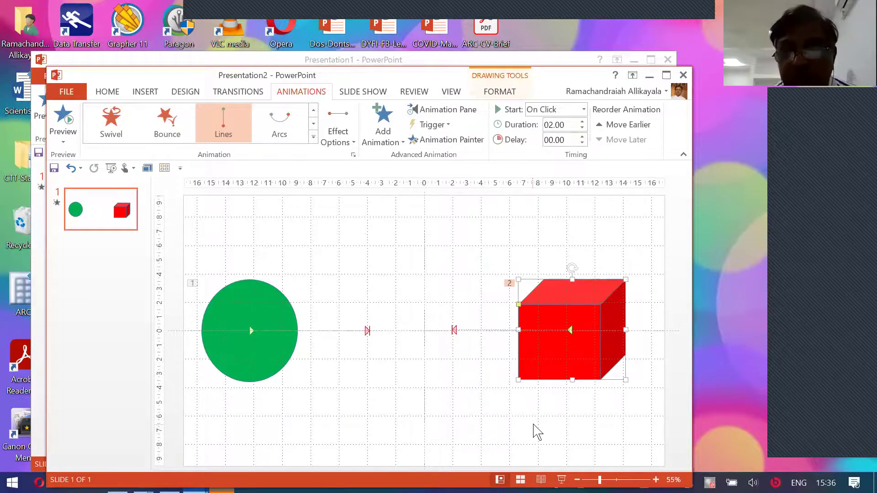
Run the slide show and play the circle's and the cube's motion one after the other, ending back in the editor.
left_click(561, 480)
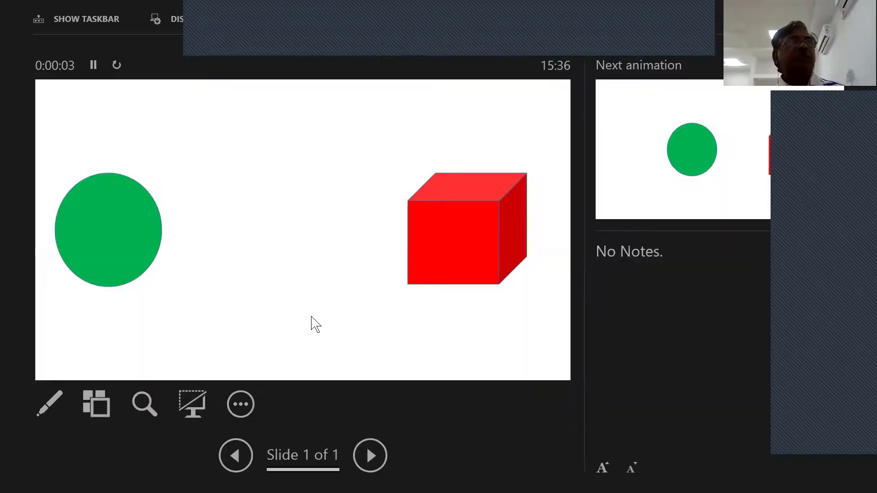
left_click(316, 324)
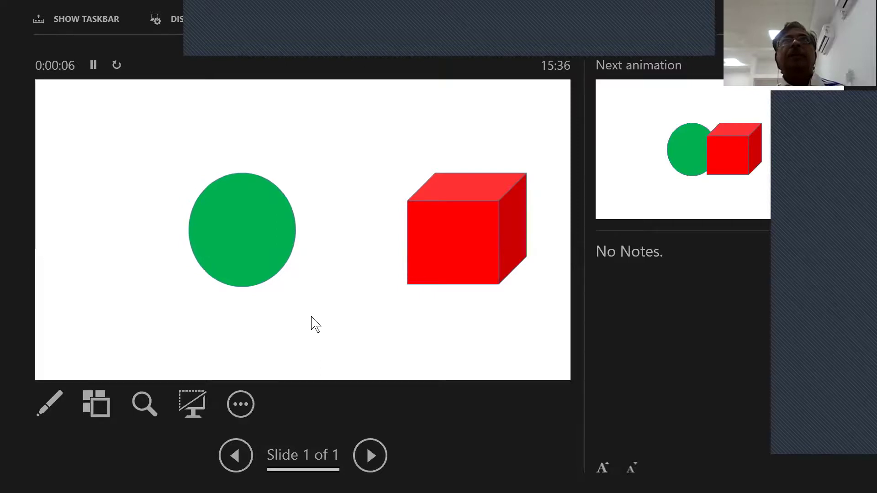
left_click(315, 324)
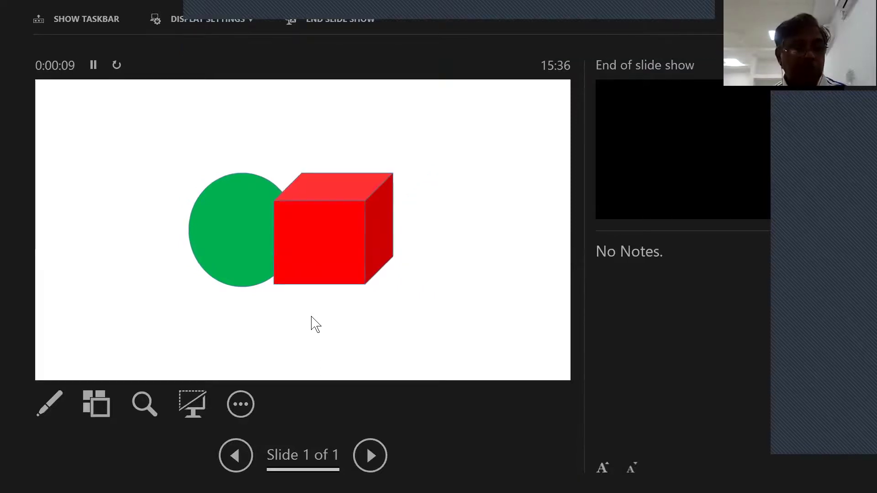
left_click(316, 324)
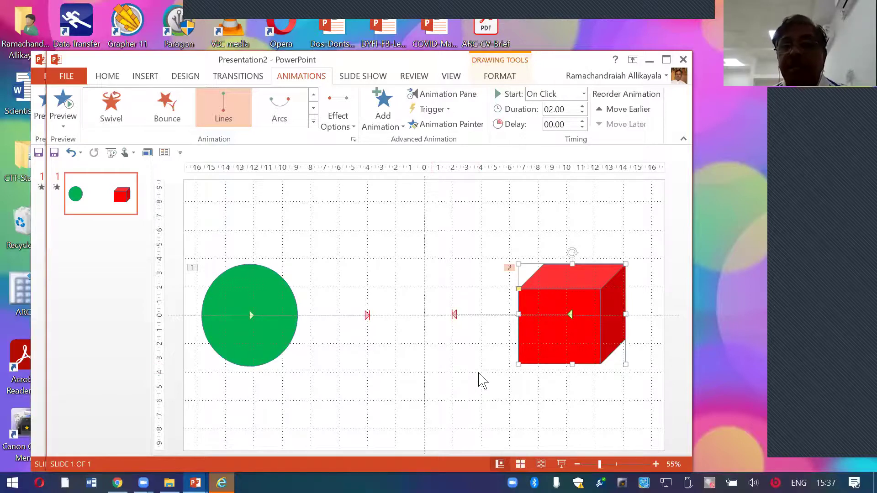
Show the Animation Pane and set the red cube's motion path to Start With Previous.
left_click(575, 206)
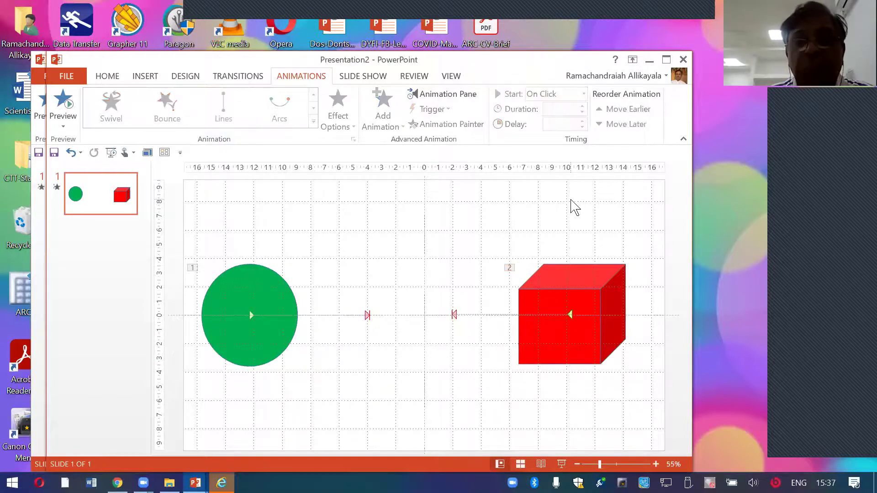
left_click(571, 270)
left_click(479, 94)
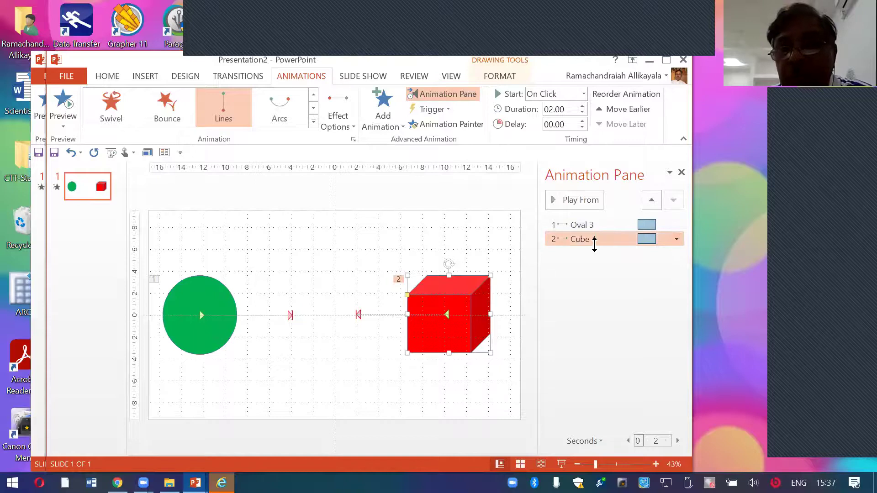
left_click(677, 238)
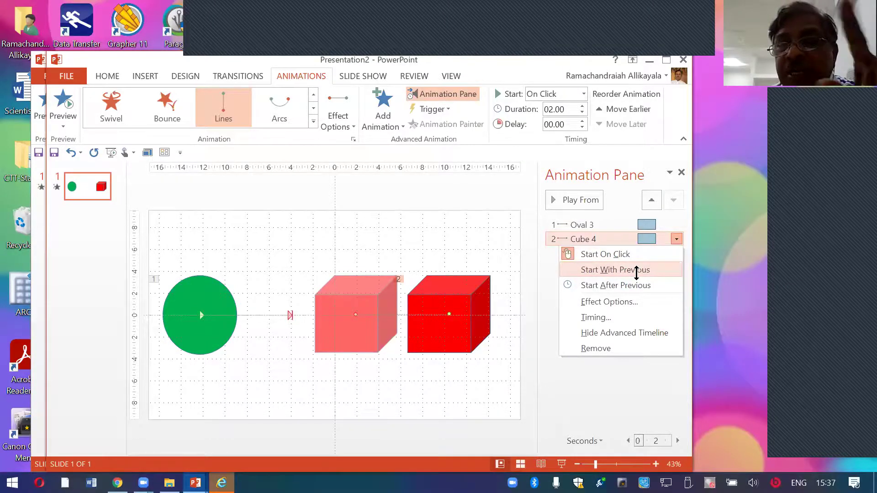
left_click(637, 270)
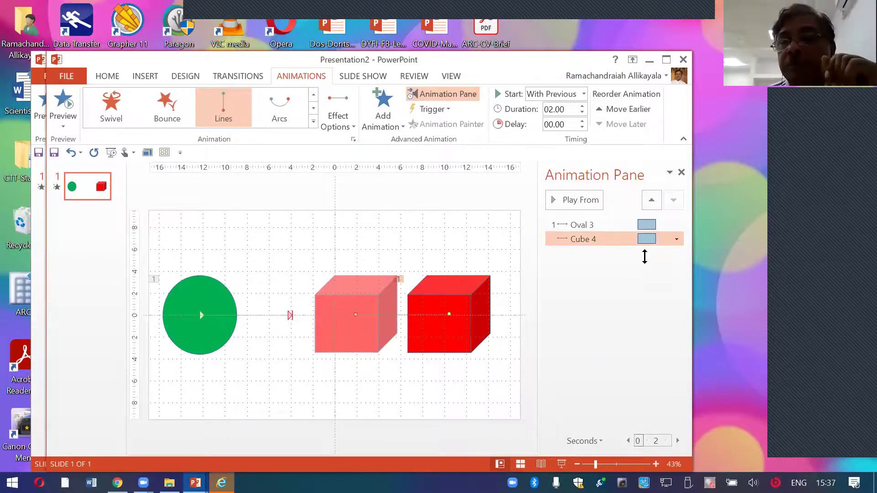
left_click(677, 239)
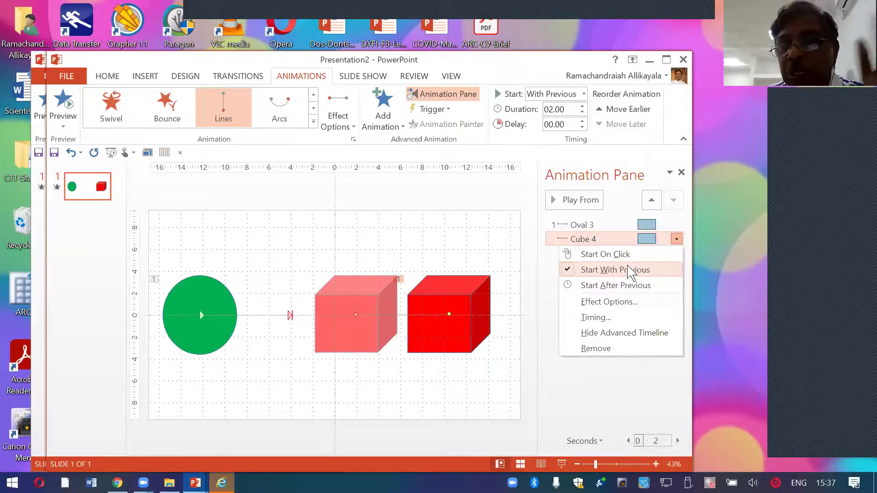
Run the slide show to check the circle and cube moving together, and return to the editor.
left_click(562, 464)
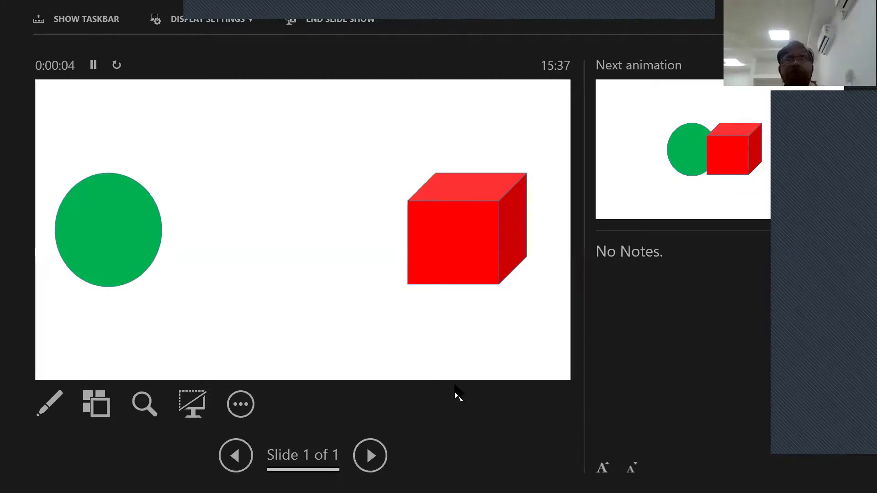
left_click(378, 246)
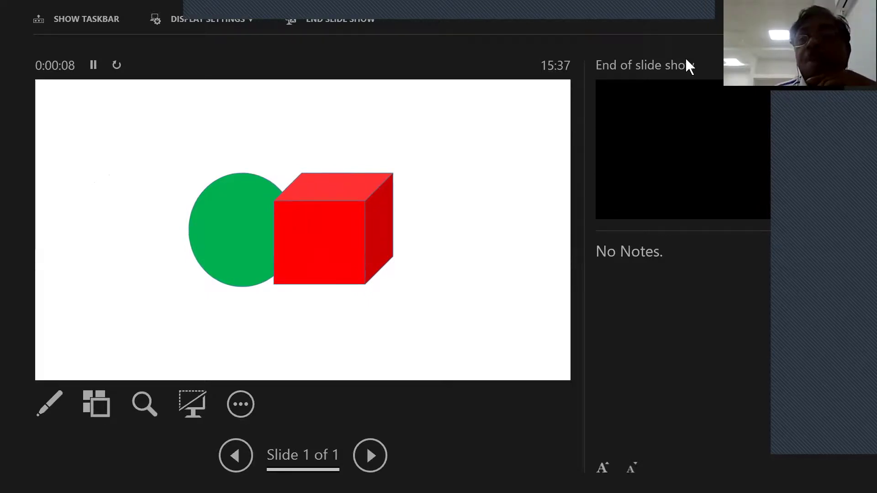
key("Escape")
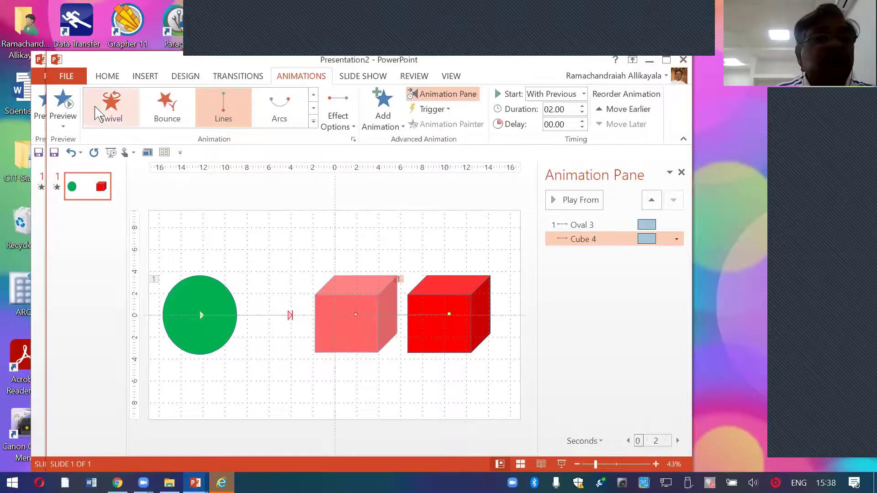
Create a new blank presentation and give its slide an empty layout without title and subtitle placeholders.
key("alt+f")
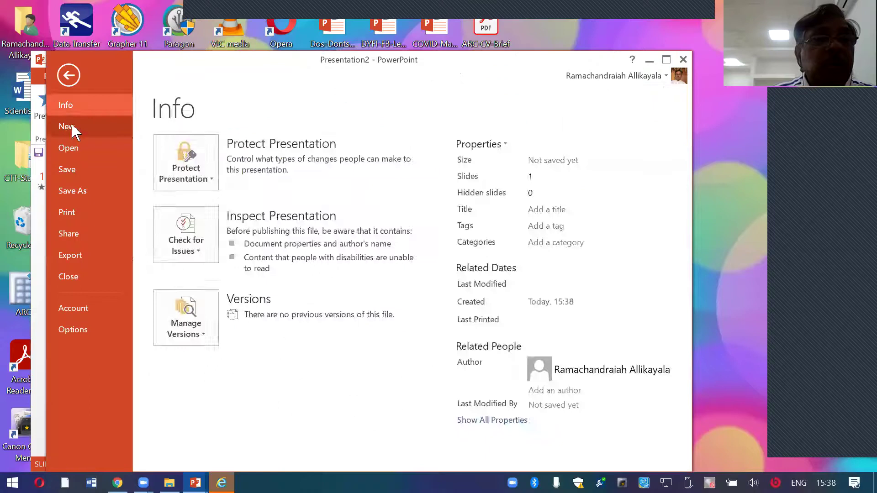
left_click(69, 126)
left_click(194, 217)
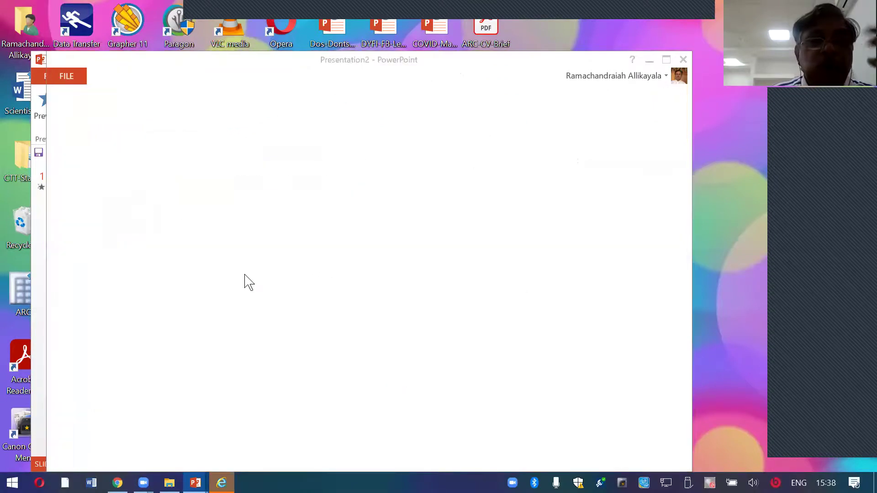
left_click(169, 110)
left_click(300, 331)
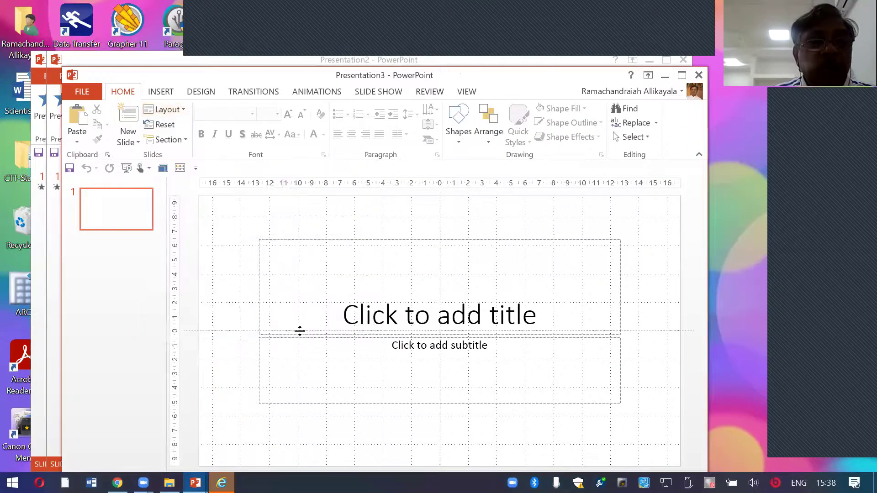
Draw an irregular closed Freeform shape about 6.95 cm high and 9.16 cm wide in the upper-left half of the slide.
left_click(172, 94)
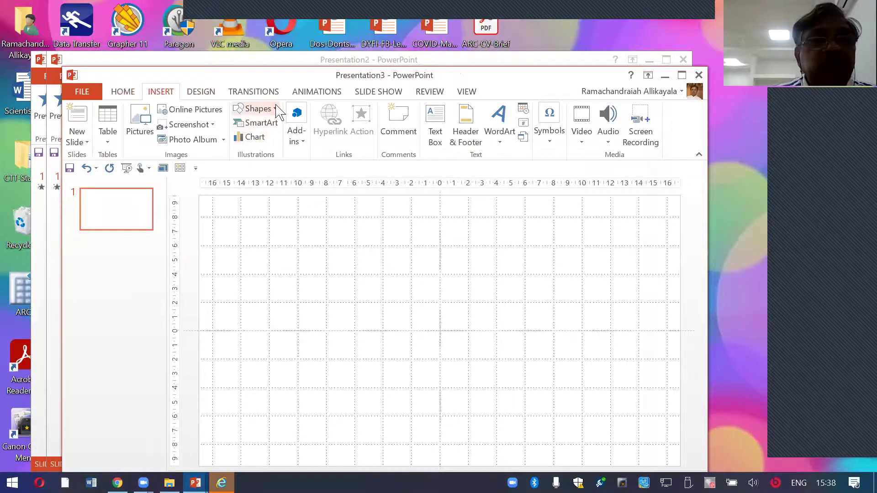
left_click(276, 109)
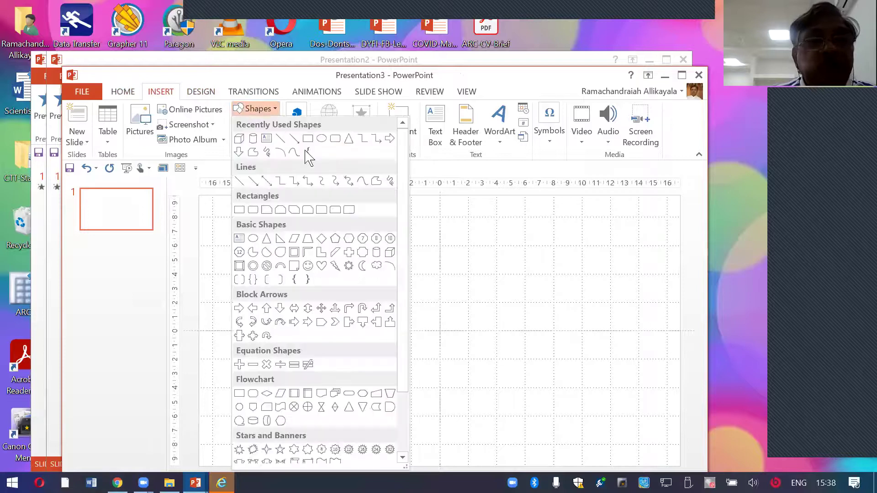
left_click(376, 182)
left_click_drag(444, 253, 406, 229)
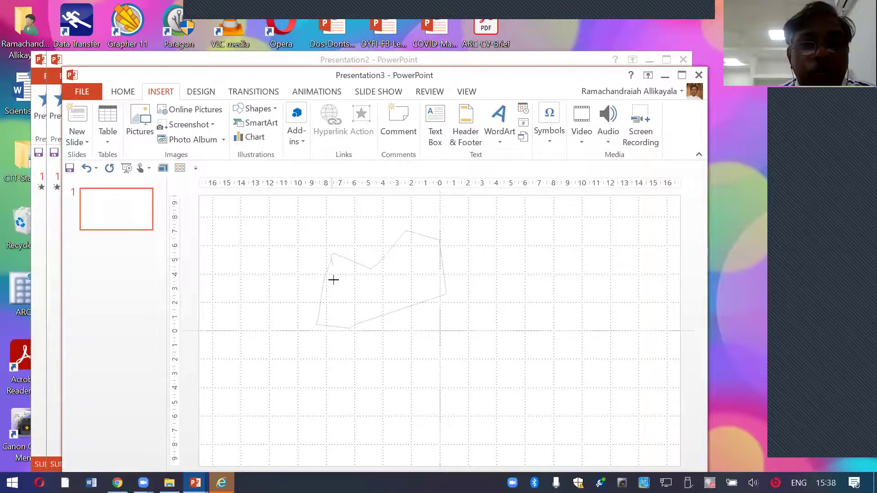
double_click(324, 271)
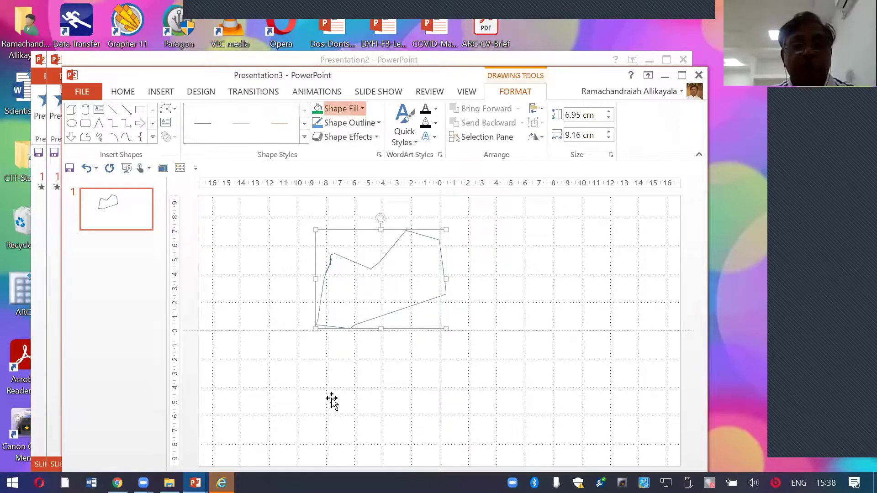
Fill the freeform shape with purple and move it to the slide's lower-left corner.
key("ctrl+y")
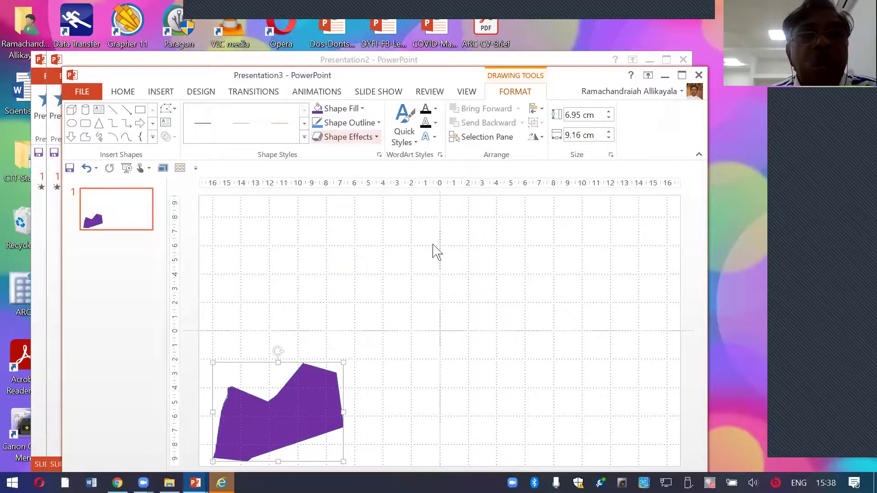
Add an Arc Right motion path to the purple freeform shape.
scroll(425, 150, "up", 4)
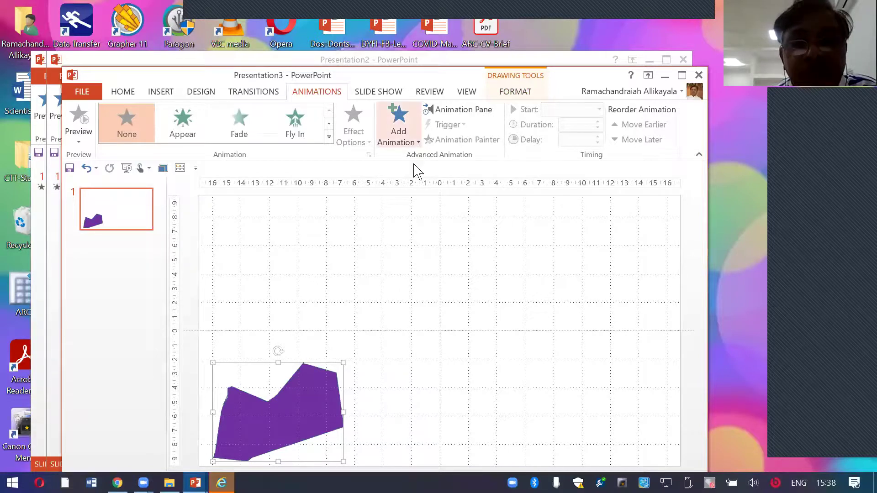
left_click(397, 132)
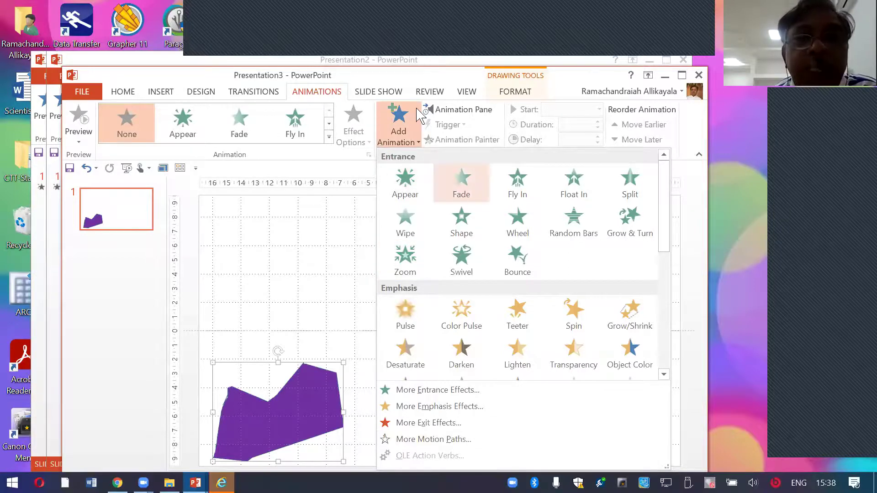
left_click(418, 142)
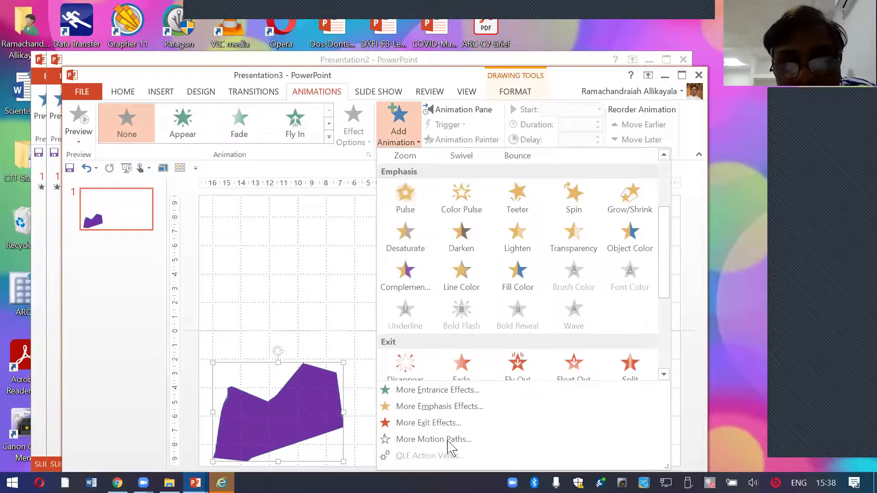
left_click(446, 440)
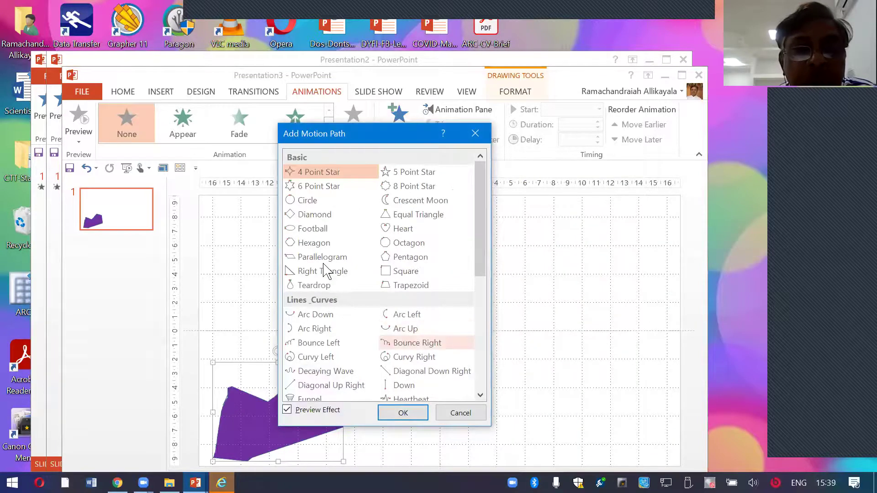
left_click(320, 329)
left_click(403, 412)
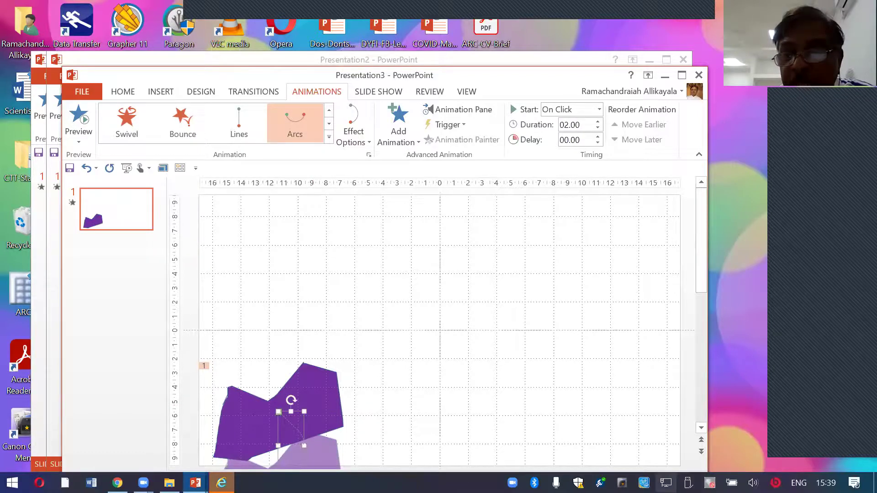
Move the freeform together with its arc path up to the middle of the slide, just left of the vertical centre line.
right_click(304, 422)
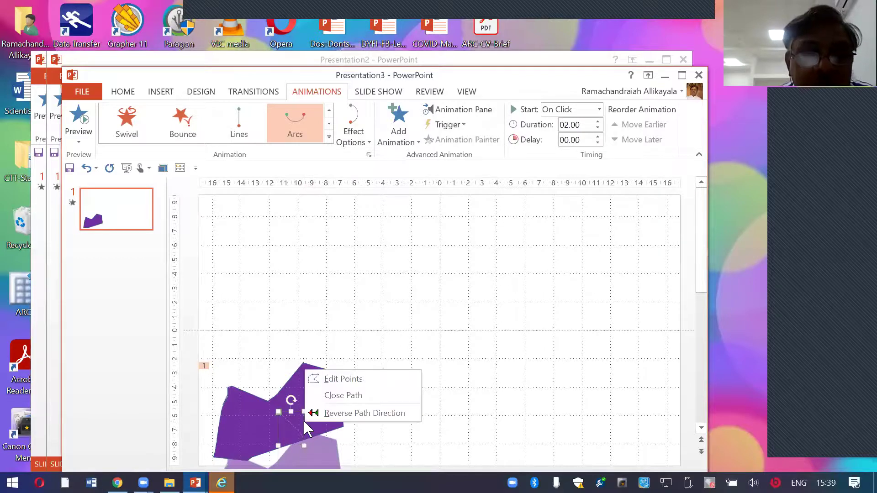
key("Escape")
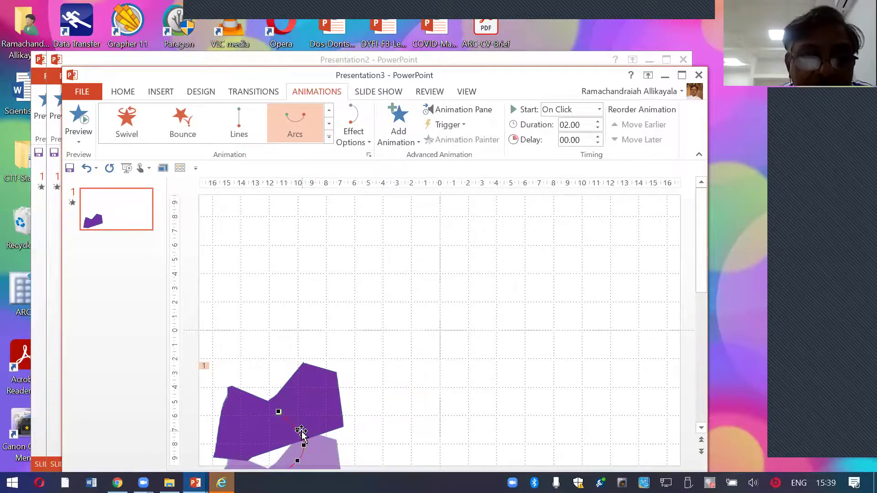
left_click(314, 414)
mouse_move(314, 414)
left_mouse_down()
mouse_move(446, 234)
mouse_move(400, 312)
mouse_move(411, 311)
left_mouse_up()
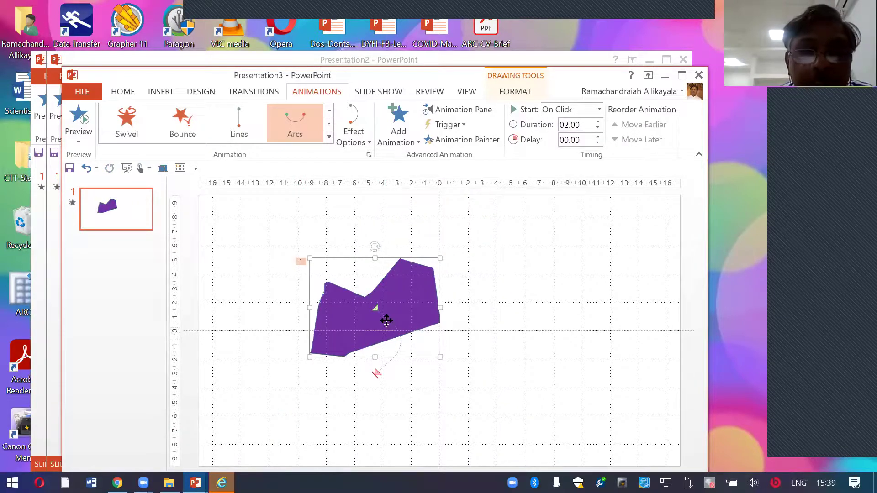
Edit the arc path's points into a wide loop that swings about 9 cm right of the slide centre and returns below the shape.
left_click(387, 324)
right_click(389, 325)
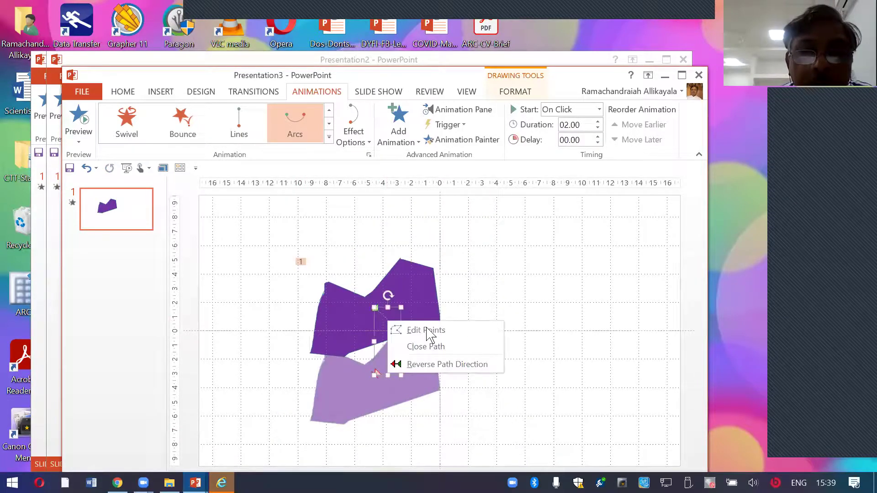
left_click(427, 330)
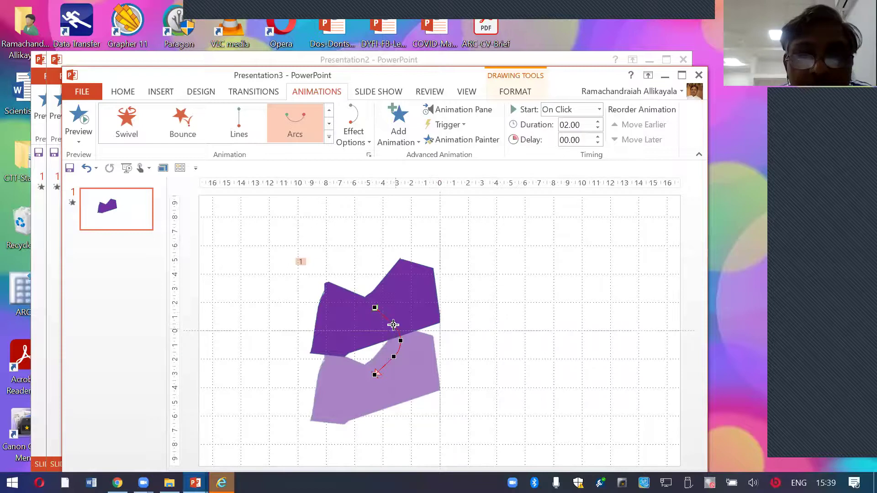
left_click_drag(401, 340, 552, 245)
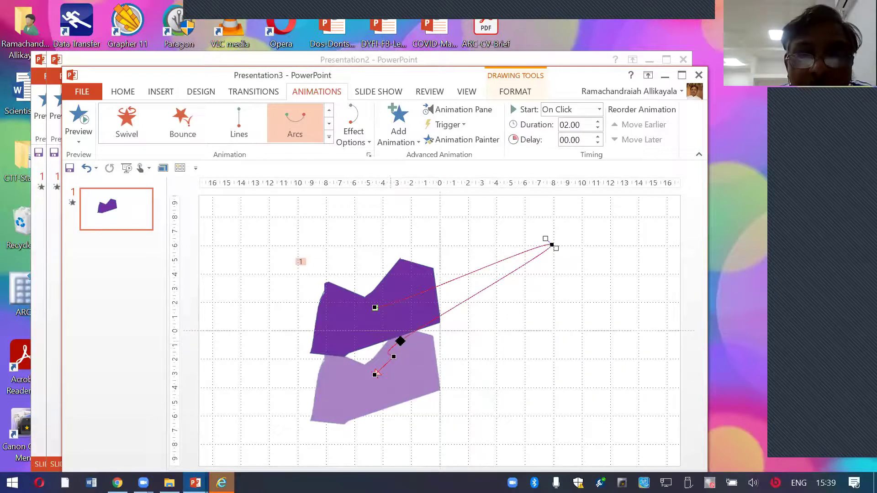
left_click_drag(399, 342, 569, 388)
key("Tab")
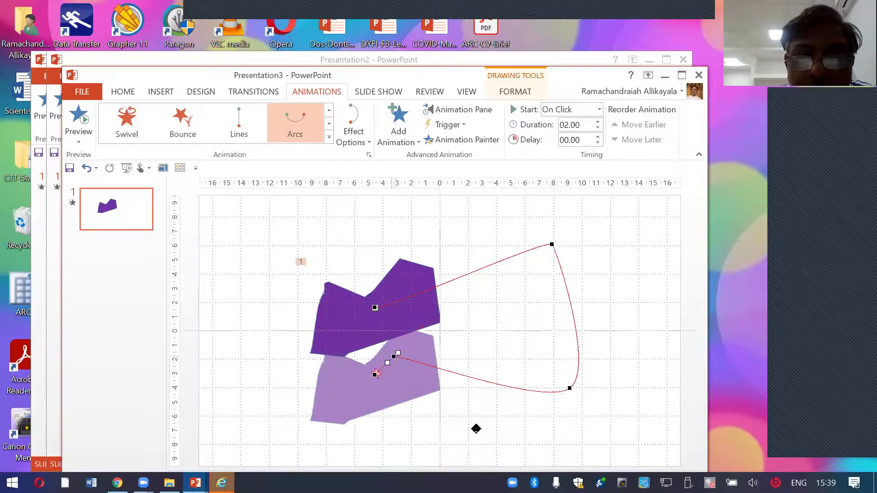
left_click_drag(476, 428, 484, 432)
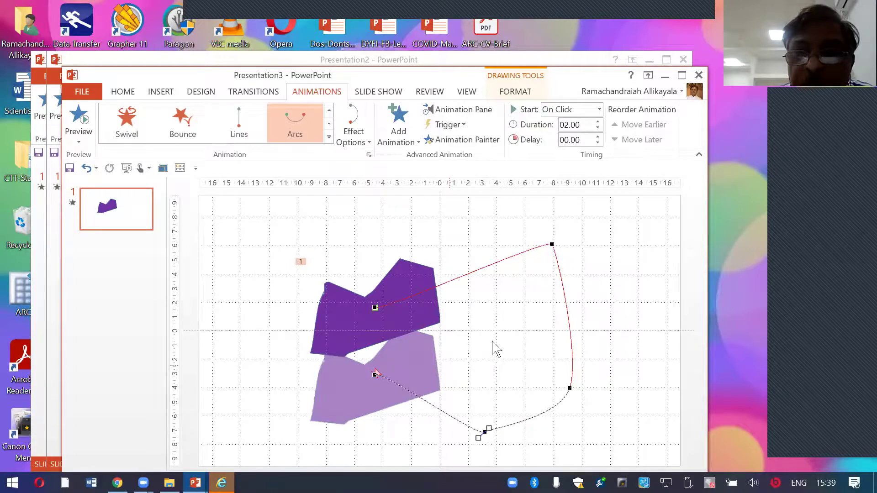
key("Tab")
key("Left")
key("Left")
key("Left")
key("Left")
key("Left")
key("Left")
key("Left")
key("Left")
key("Down")
key("Down")
key("Down")
key("Down")
key("Down")
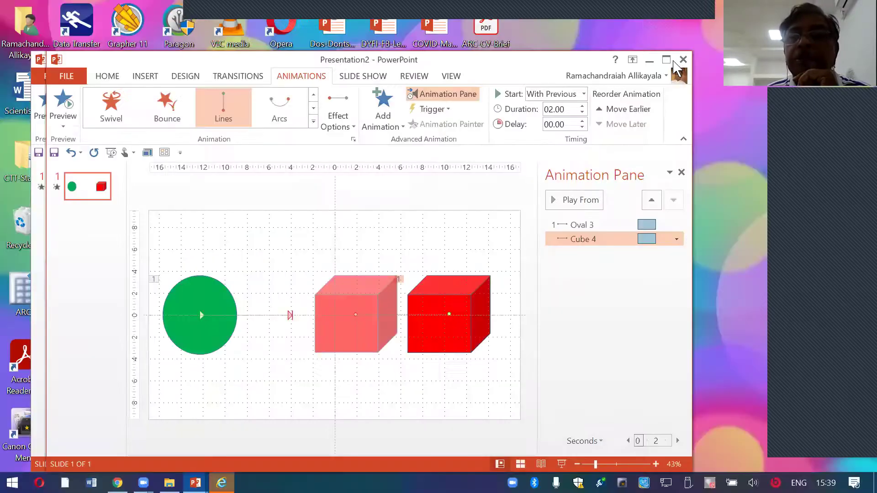
Put away the circle-and-cube and piston presentation windows and switch to Pivot Animator.
left_click(675, 65)
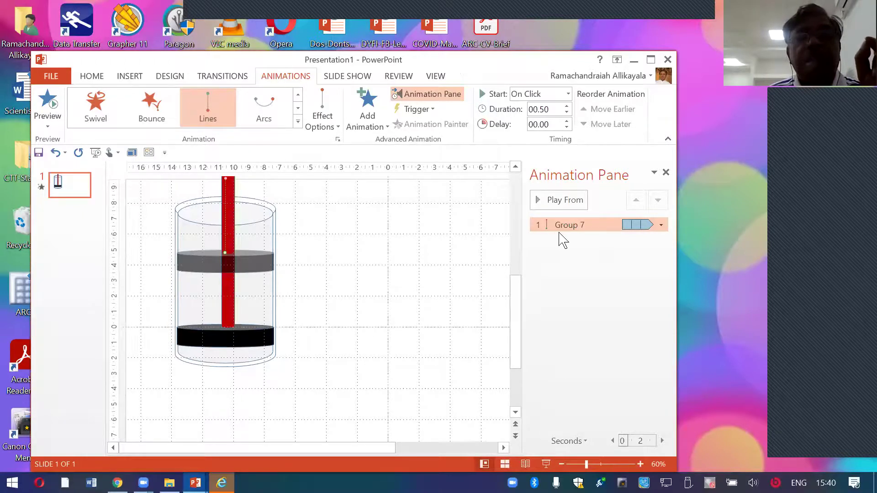
left_click(634, 60)
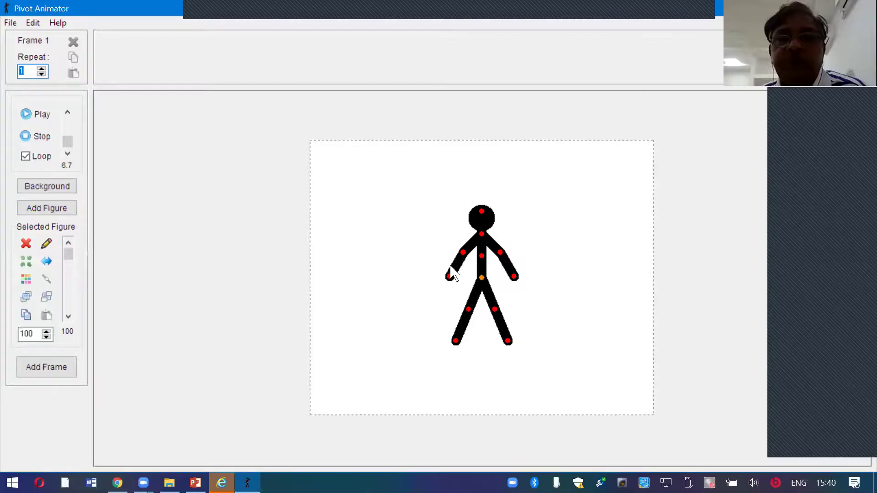
Try moving the stick figure across the canvas and raising its right-hand forearm, and undo the pose change.
left_click_drag(481, 277, 406, 270)
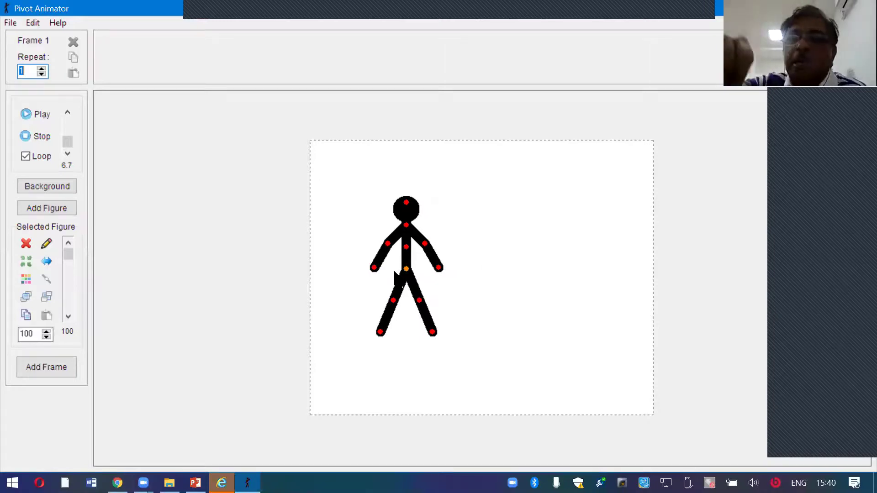
left_click_drag(396, 276, 382, 280)
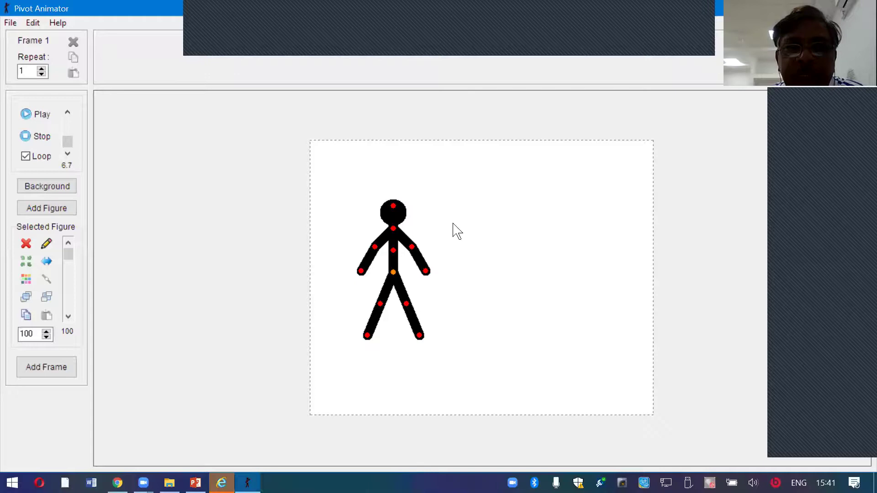
left_click_drag(425, 271, 437, 237)
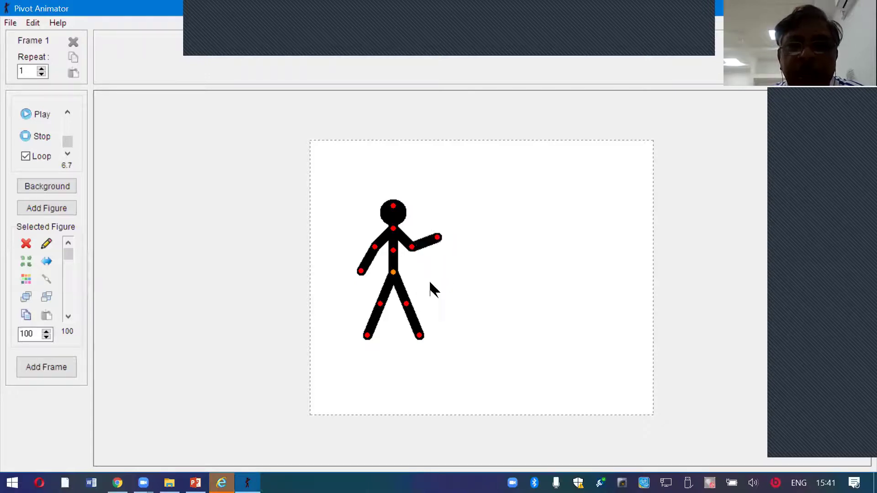
key("ctrl+z")
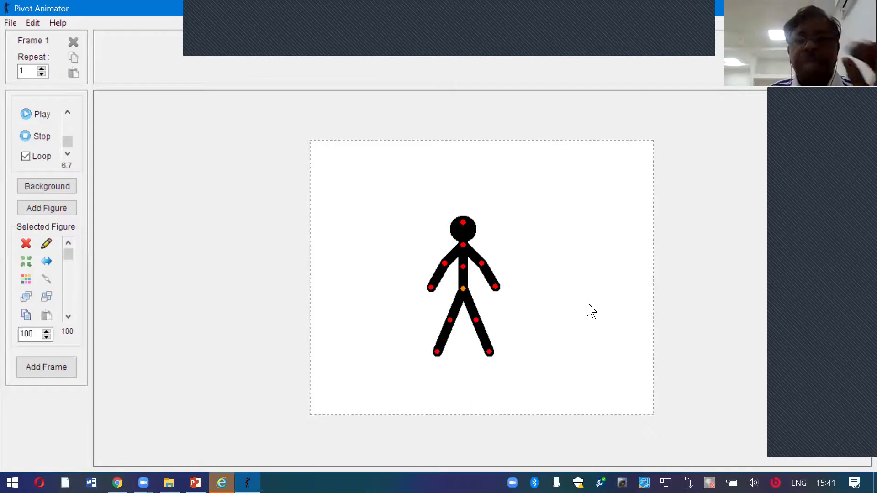
Capture the standing pose as frame 1 and a pose with the right-hand lower leg bent out horizontally as frame 2.
left_click(52, 375)
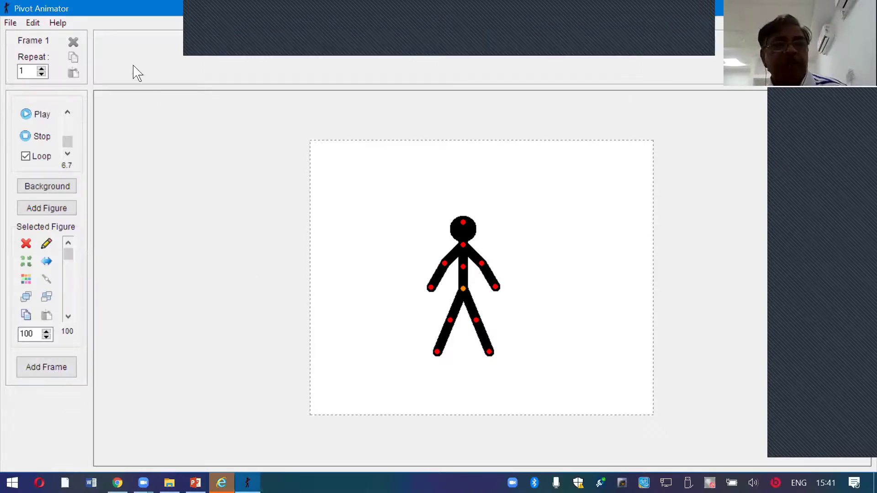
key("Return")
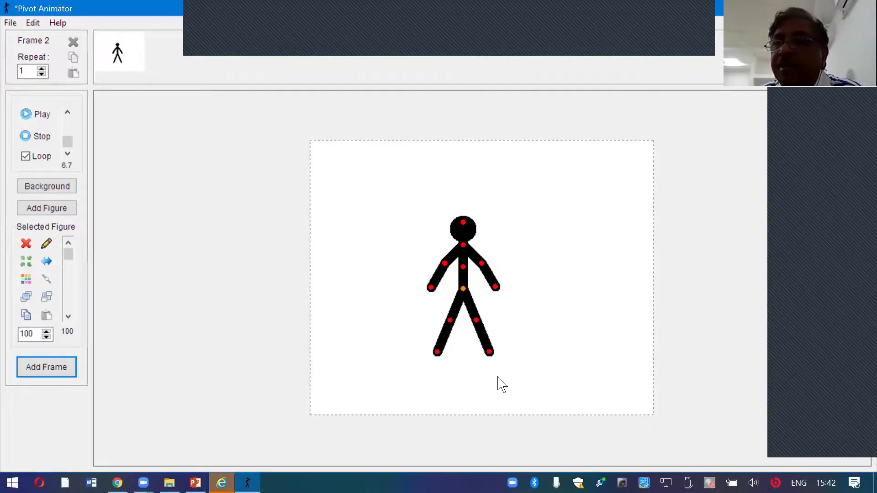
left_click(48, 368)
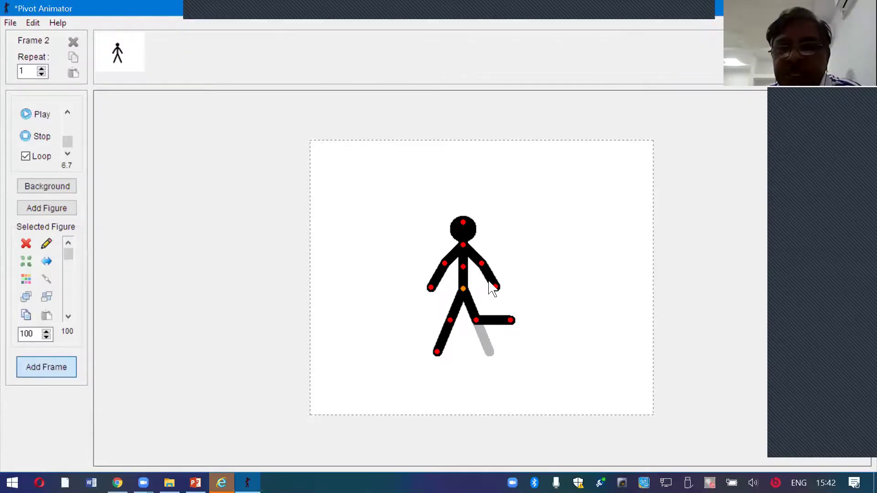
key("Return")
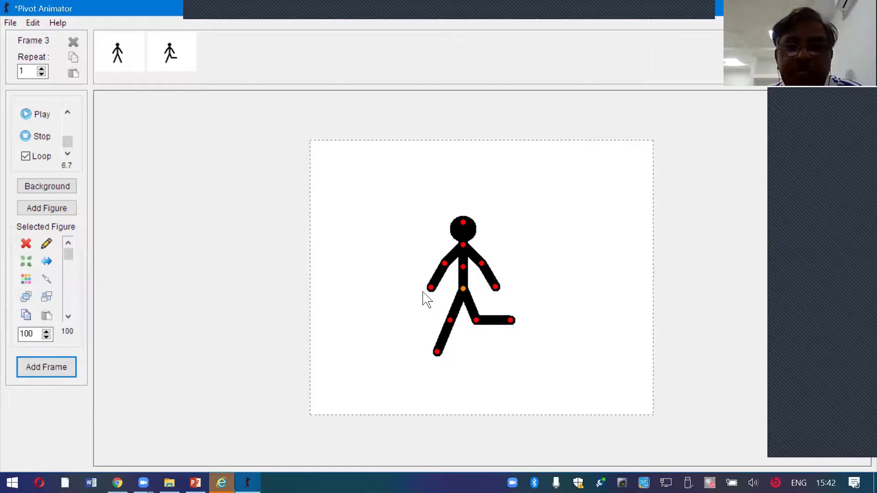
Capture frame 3 with the right-hand forearm raised and frame 4 with the left-hand forearm stretched out sideways.
key("Return")
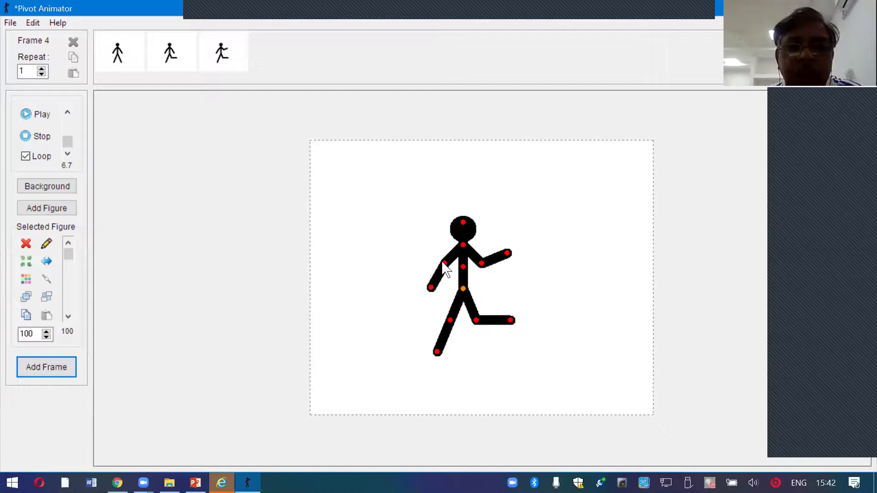
left_click_drag(431, 287, 417, 261)
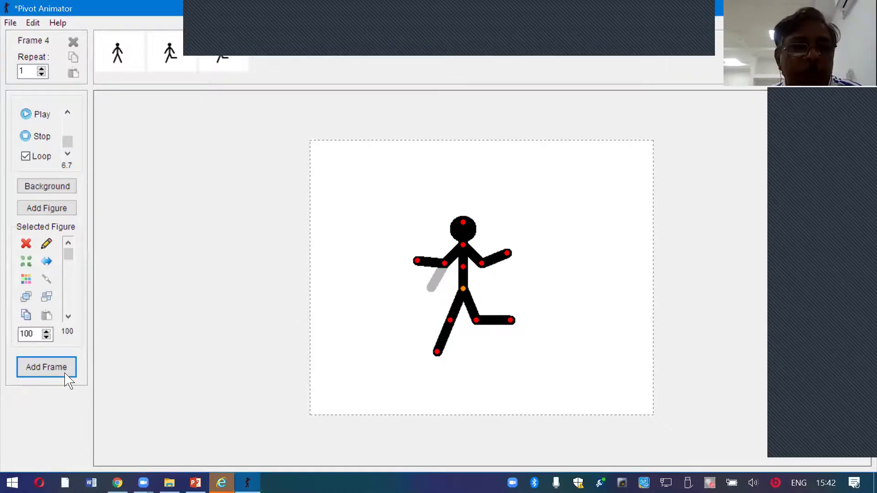
left_click(46, 367)
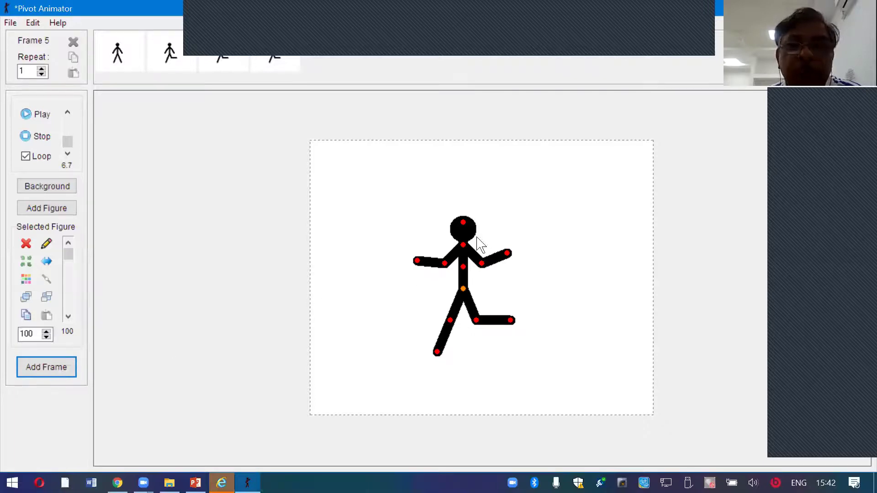
Capture frames 5 to 7 with the left-hand arm raised, the head tilted right, and the head tilted back left.
left_click_drag(463, 222, 484, 236)
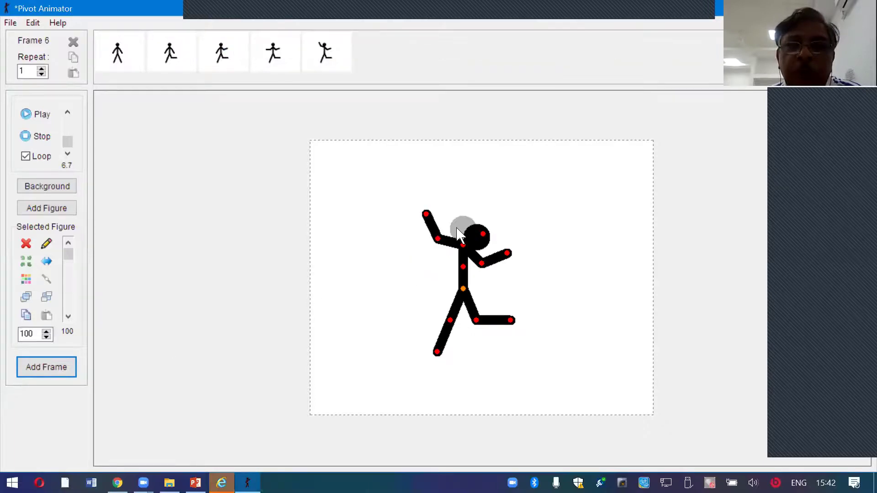
key("Return")
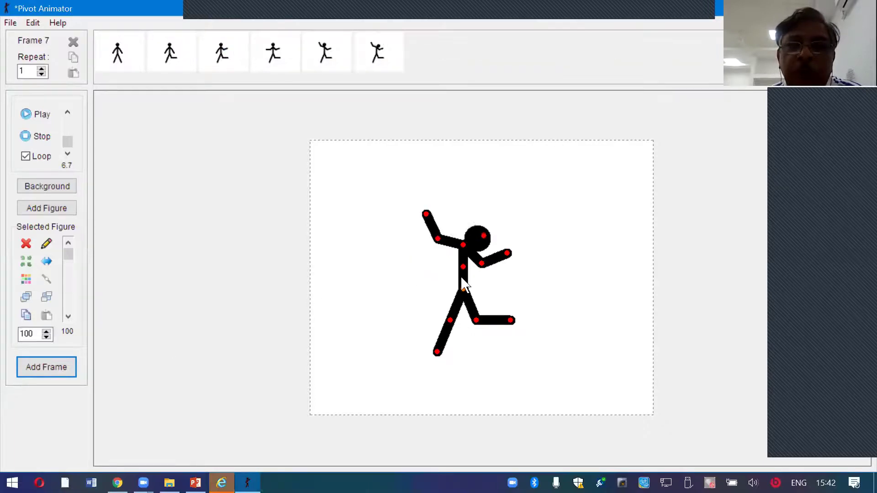
key("ctrl+z")
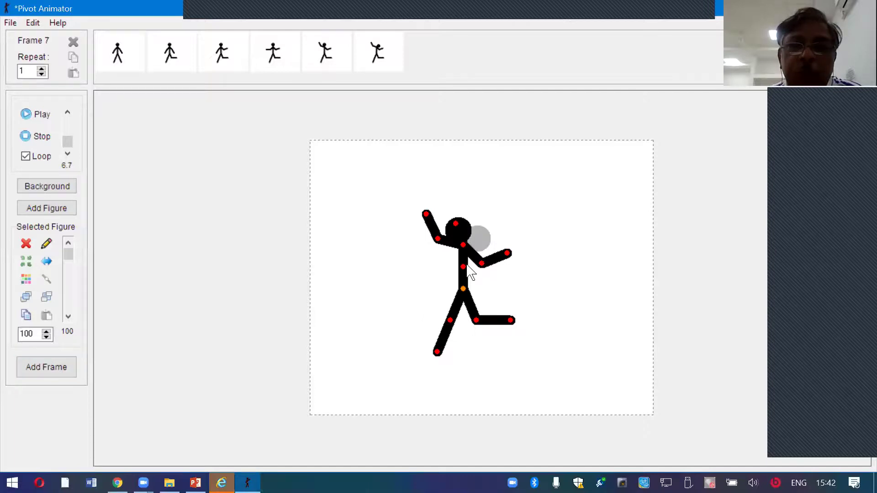
left_click(42, 370)
Capture frame 8 with the torso leaning right and frame 9 with the torso leaning far left.
left_click_drag(463, 266, 481, 277)
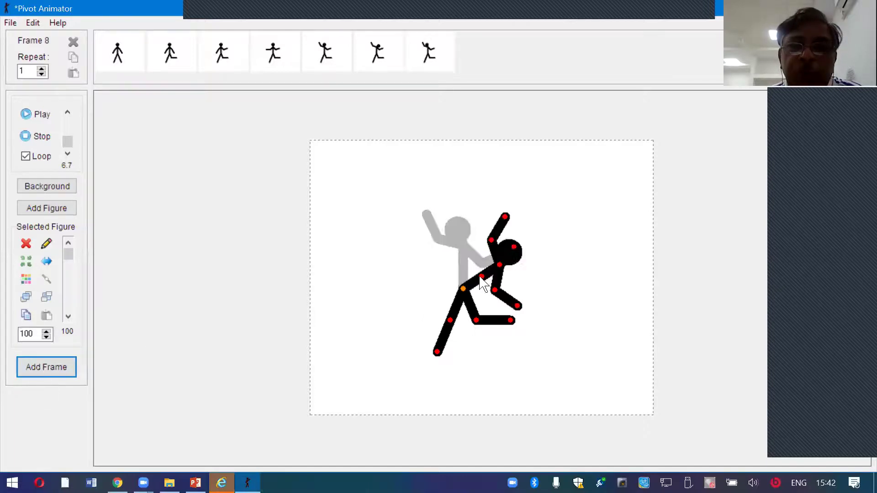
left_click(42, 374)
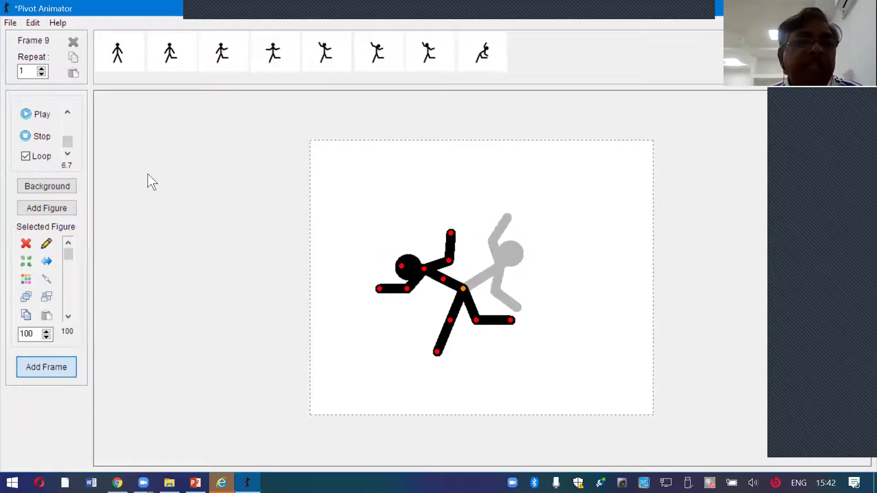
key("space")
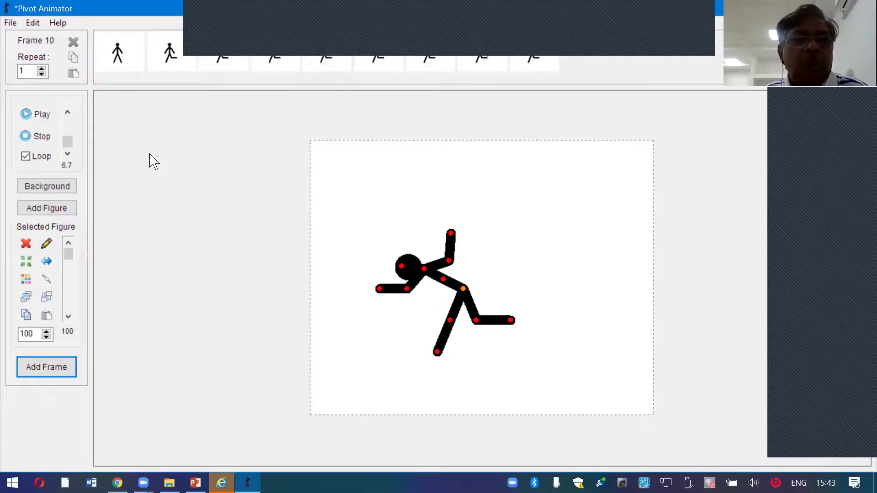
Play the stick figure animation, and start a new animation without saving the current project.
left_click(42, 116)
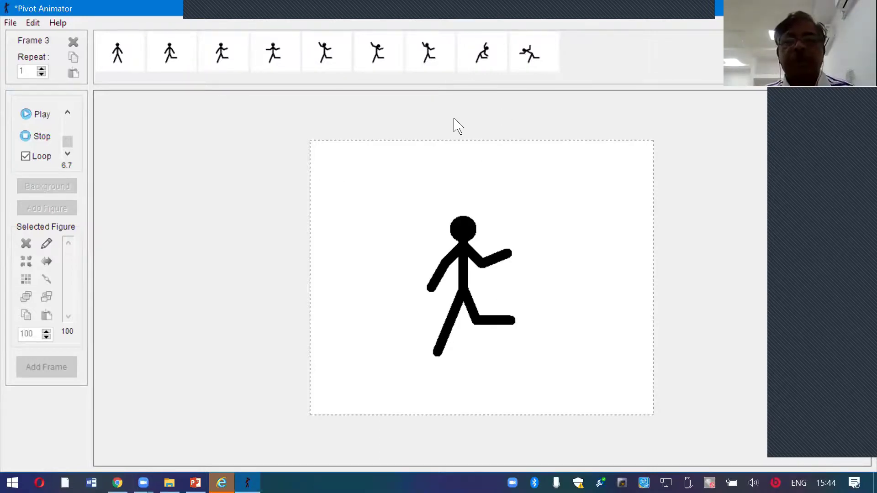
left_click(9, 23)
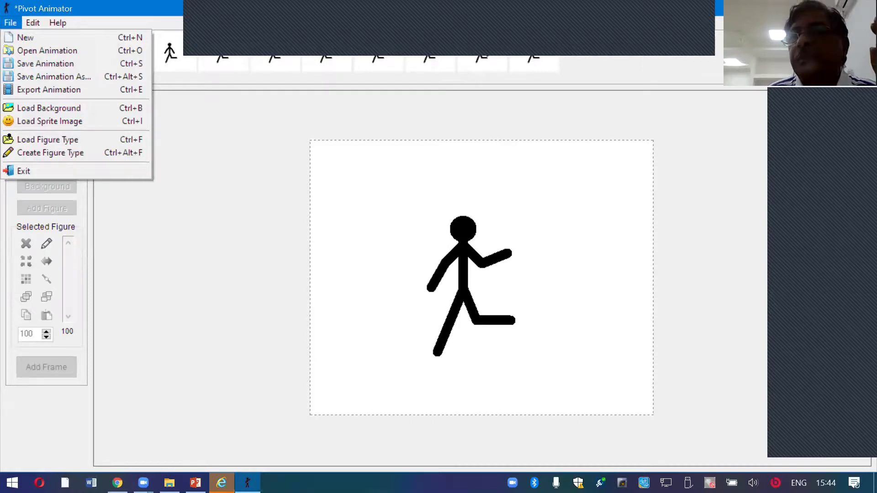
key("ctrl+n")
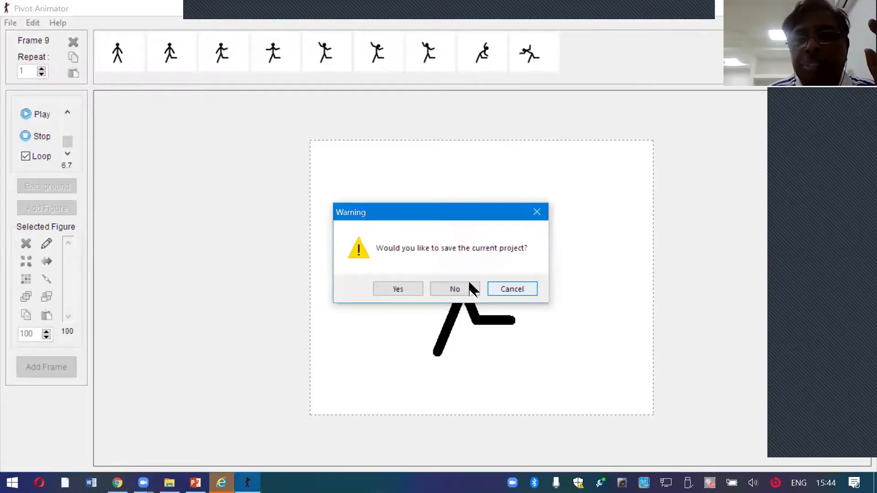
key("Return")
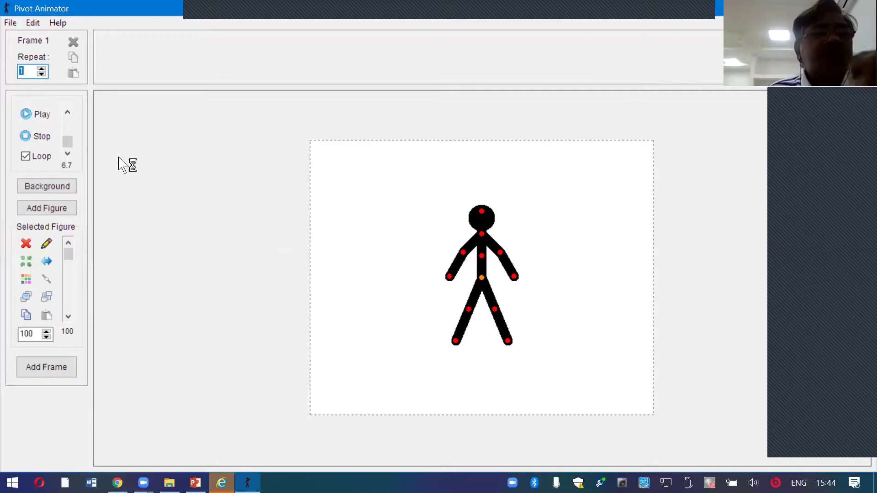
Start creating a new figure type and split its initial line twice to make a three-segment chain.
left_click(2, 26)
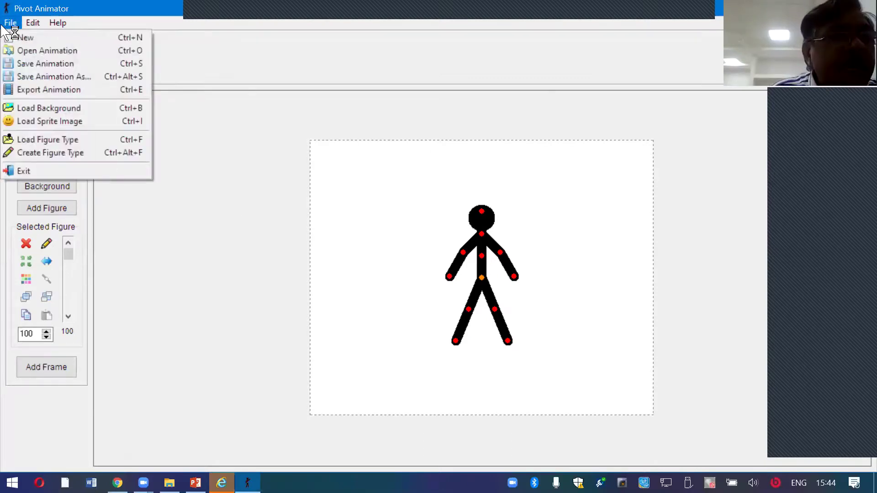
left_click(70, 154)
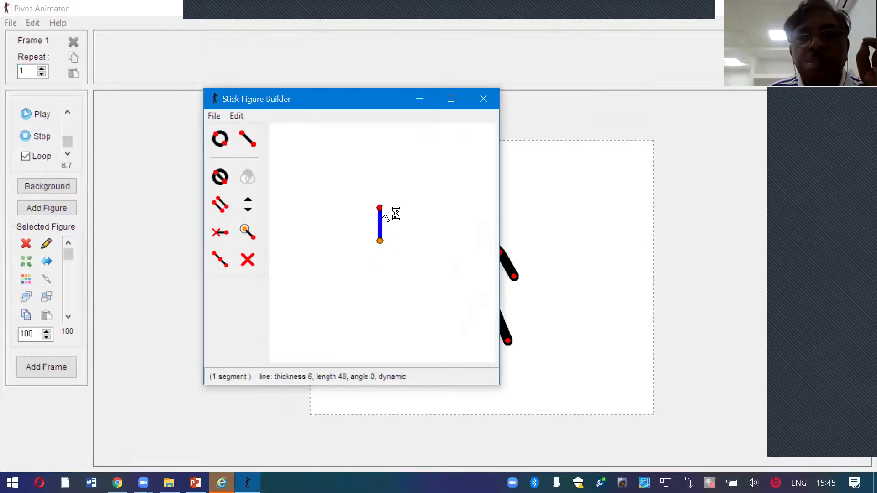
left_click_drag(380, 208, 383, 208)
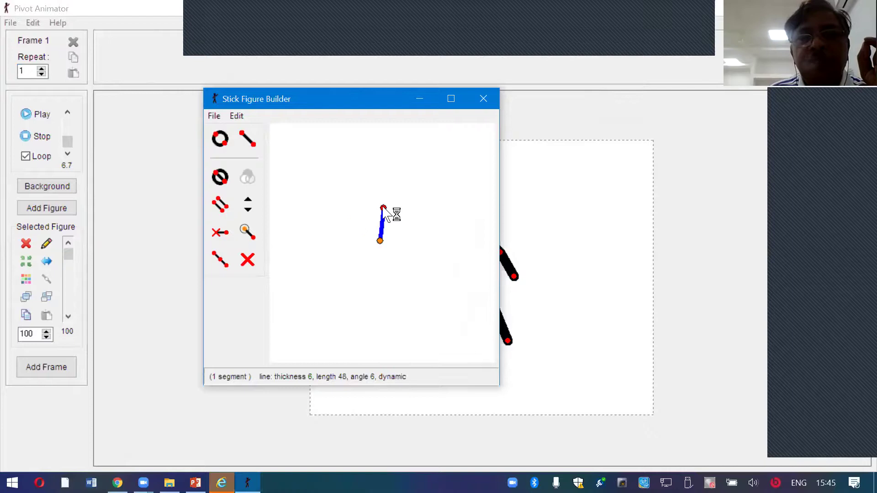
left_click(220, 259)
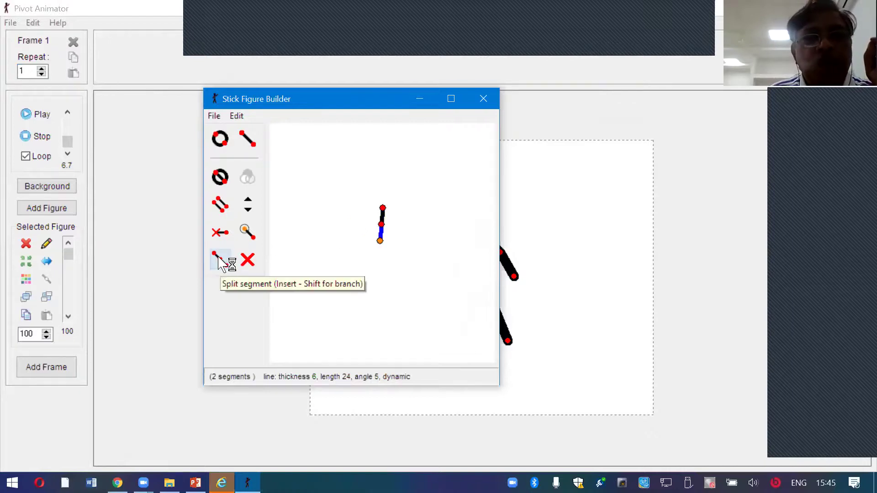
left_click(222, 263)
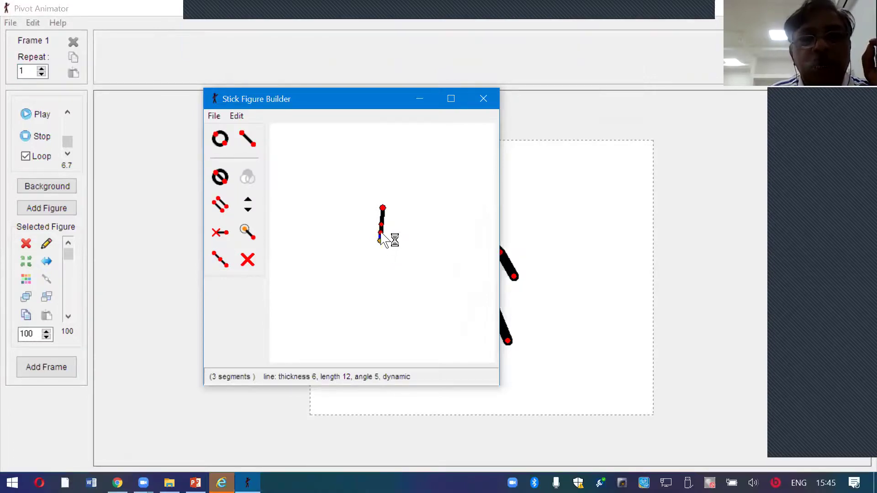
Lengthen the three segments and straighten them into a nearly vertical chain, with the middle segment about 61 long.
left_click_drag(379, 239, 375, 258)
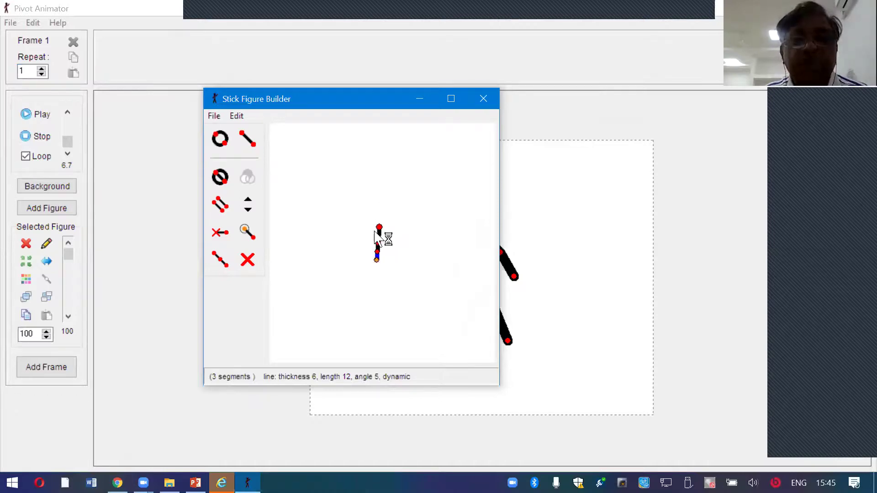
left_click_drag(383, 228, 382, 183)
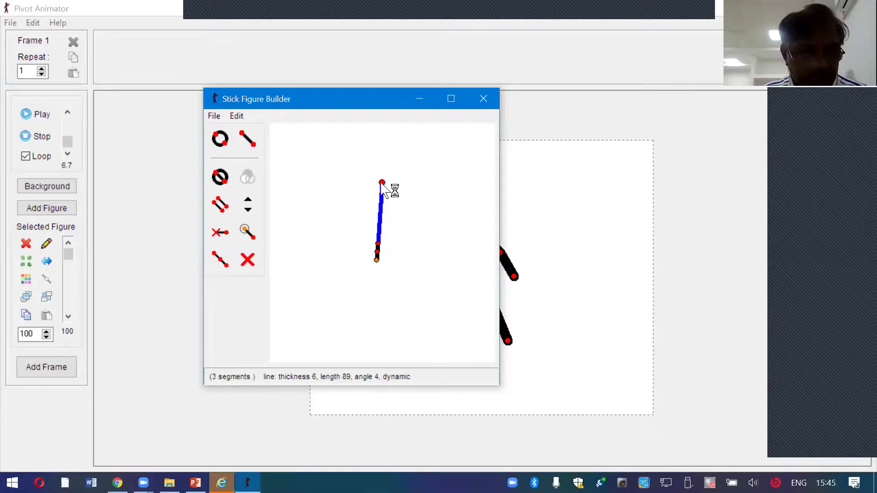
left_click_drag(377, 245, 382, 310)
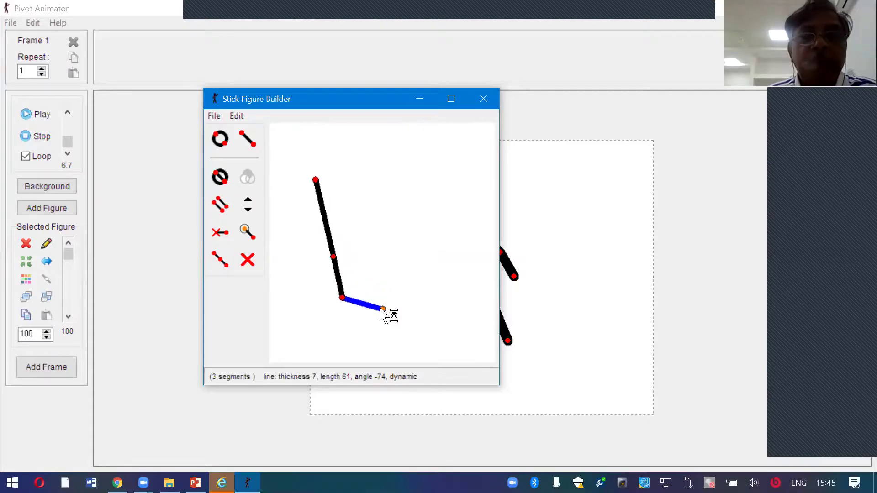
left_click_drag(383, 310, 377, 235)
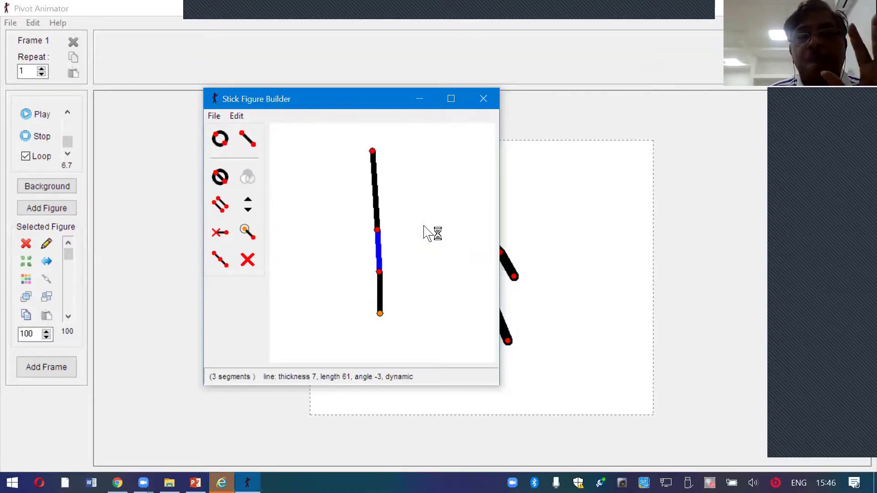
Save the figure as SidhipetHydra in Documents and close the Stick Figure Builder.
left_click(214, 117)
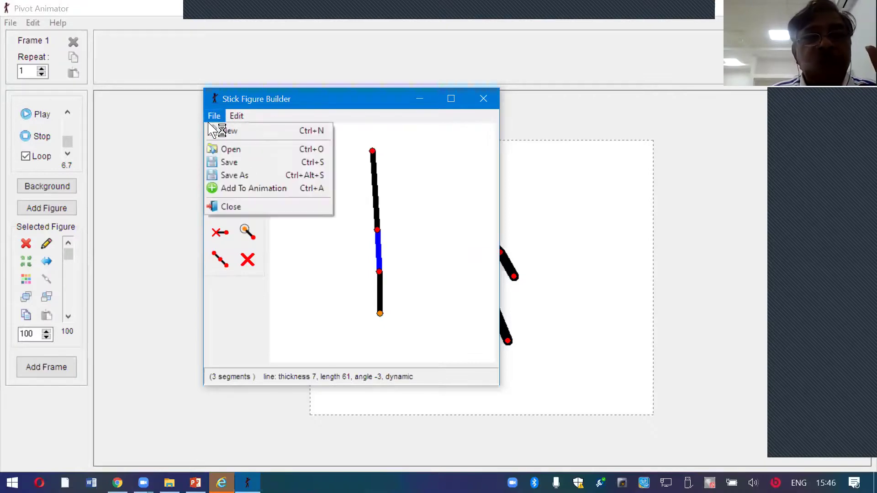
left_click(248, 175)
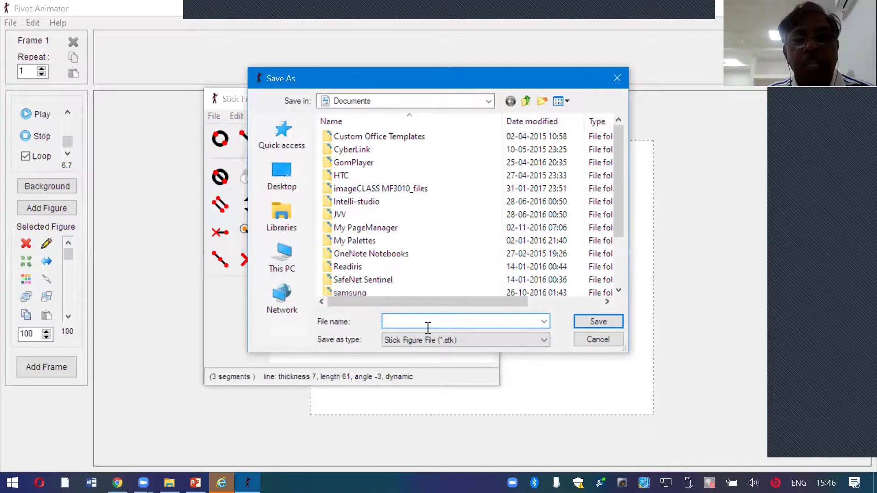
type("SidhipetHydra")
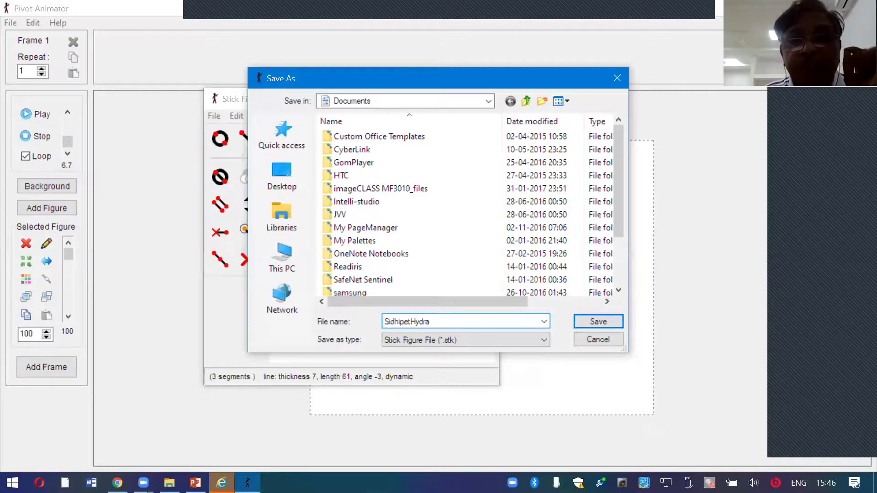
left_click(598, 322)
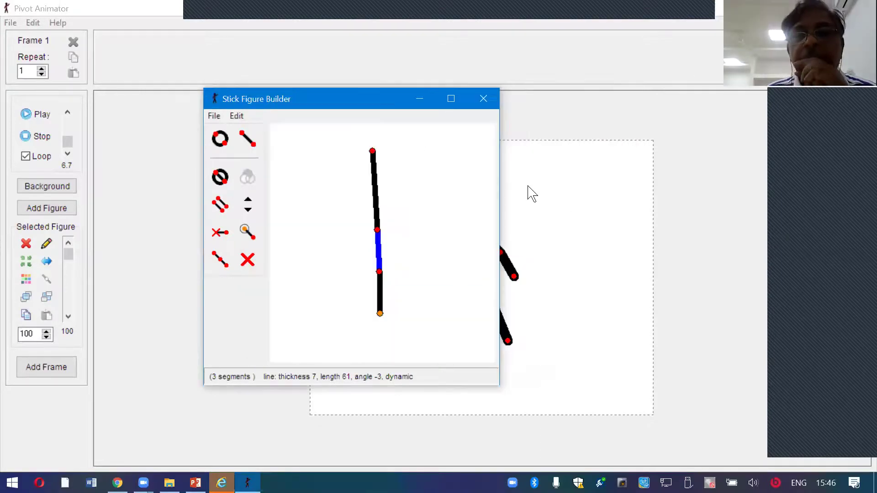
left_click(482, 98)
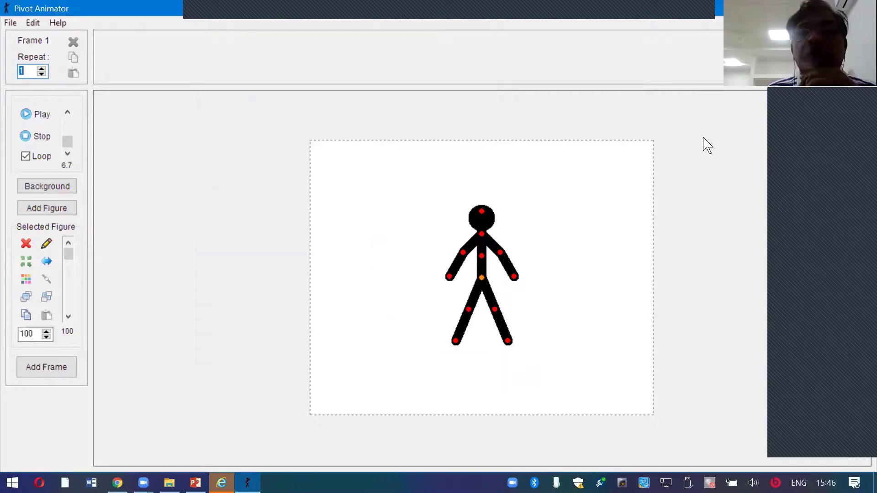
key("alt+F4")
double_click(187, 93)
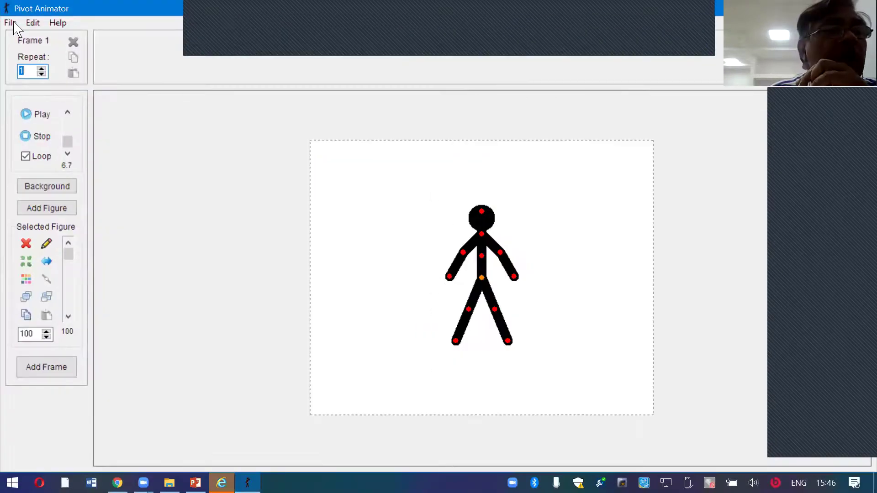
Load the SidhipetHydra figure type from Documents into the animation.
left_click(10, 23)
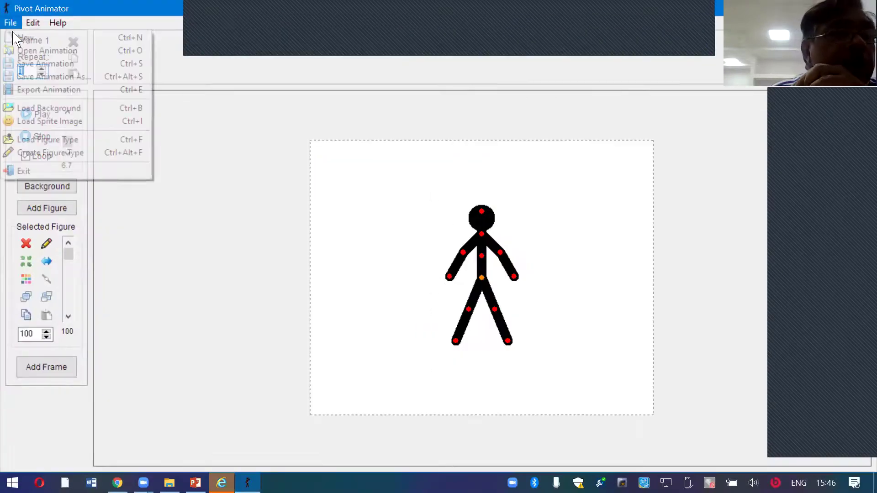
left_click(63, 140)
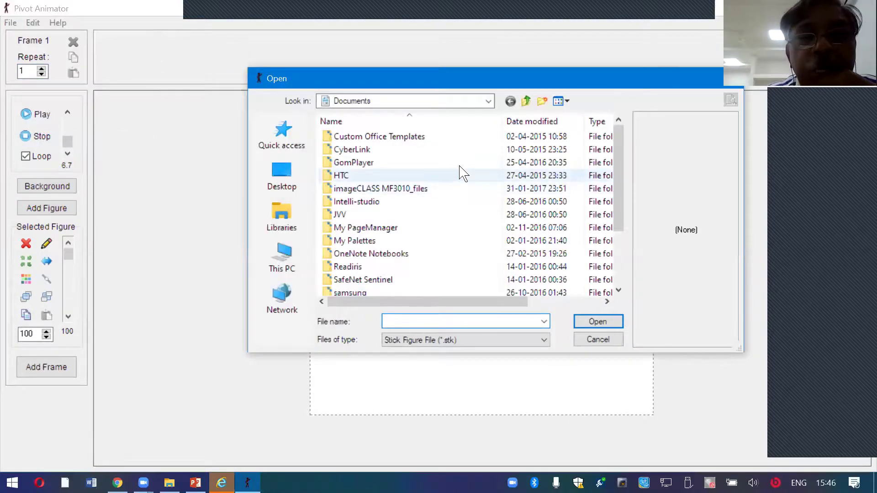
left_click_drag(619, 169, 630, 264)
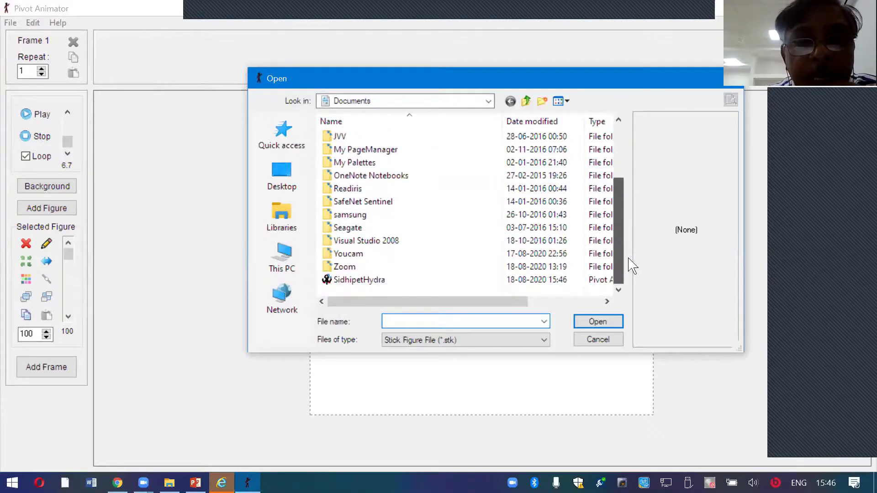
left_click(346, 282)
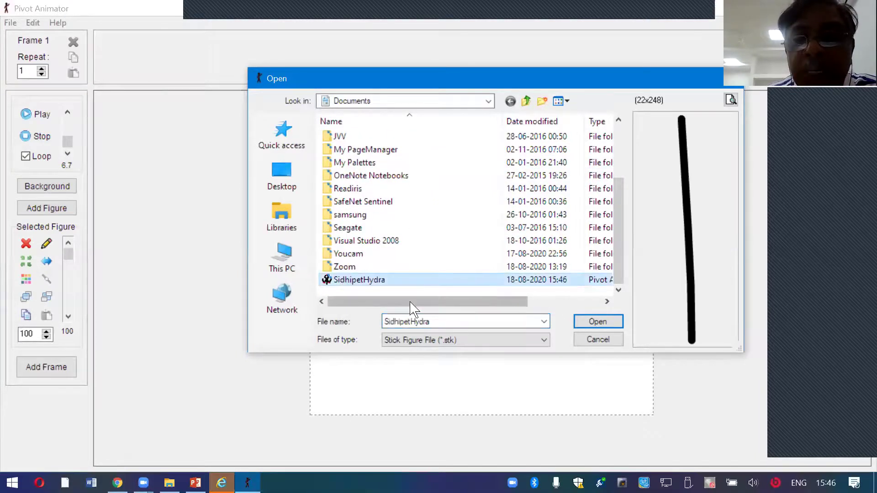
key("Return")
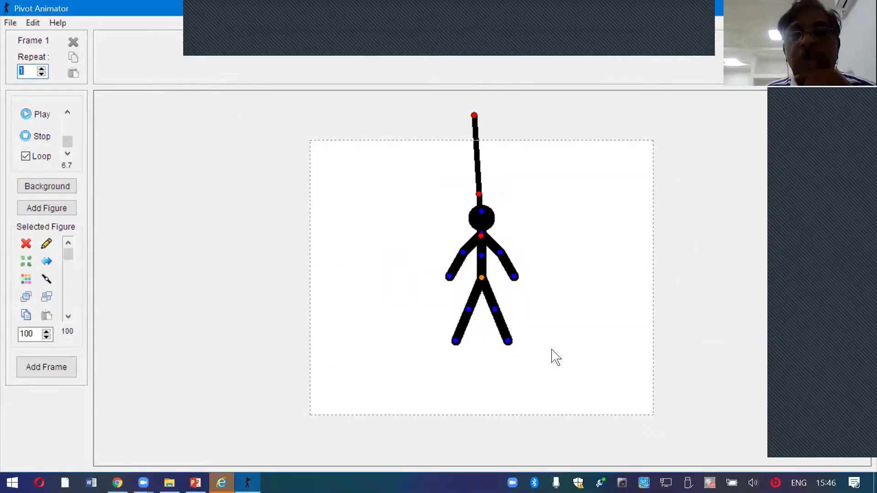
Delete the default human stick figure and move the three-segment figure to the lower-left part of the canvas.
left_click(515, 283)
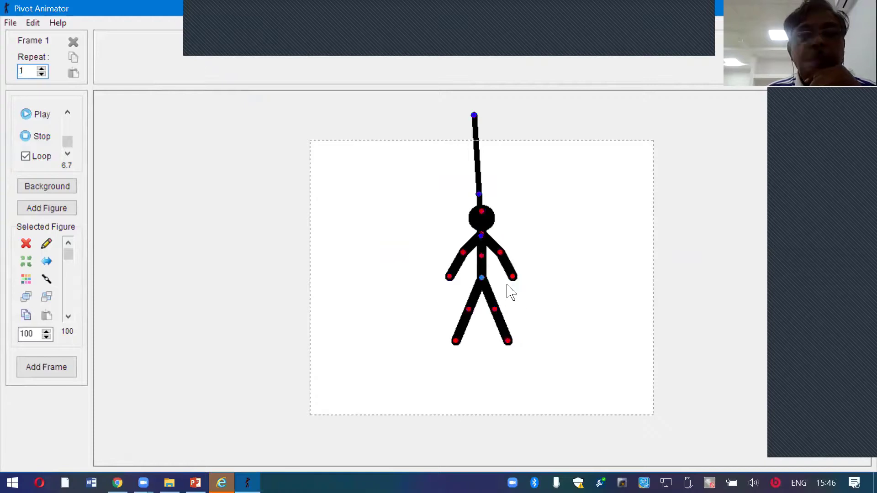
left_click(26, 244)
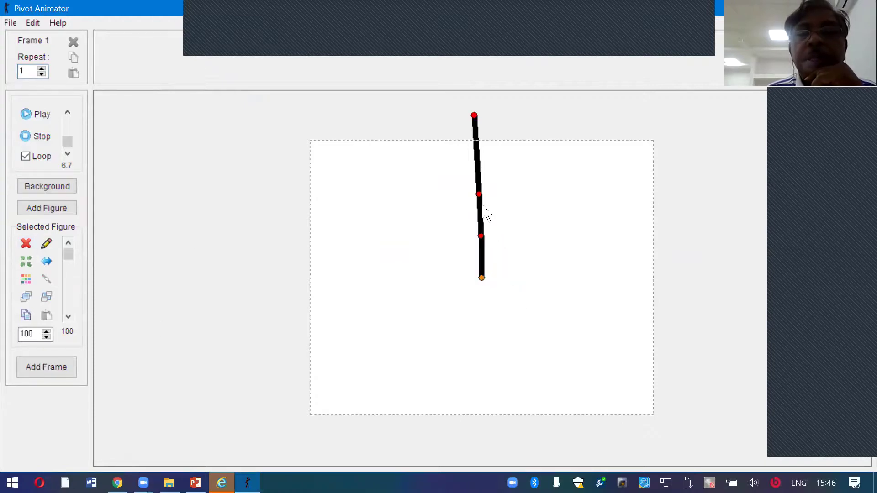
left_click_drag(483, 280, 391, 366)
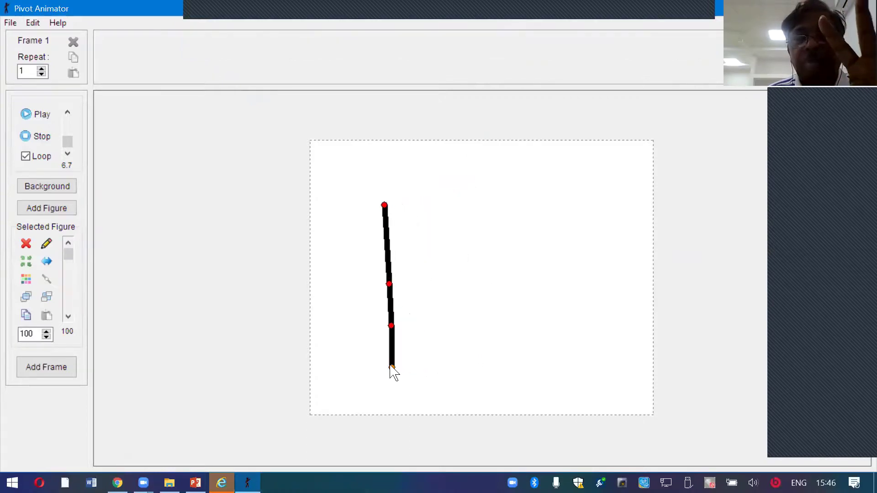
Capture the upright chain as frame 1 and a pose with its top segment bent out to the right as frame 2.
left_click(41, 368)
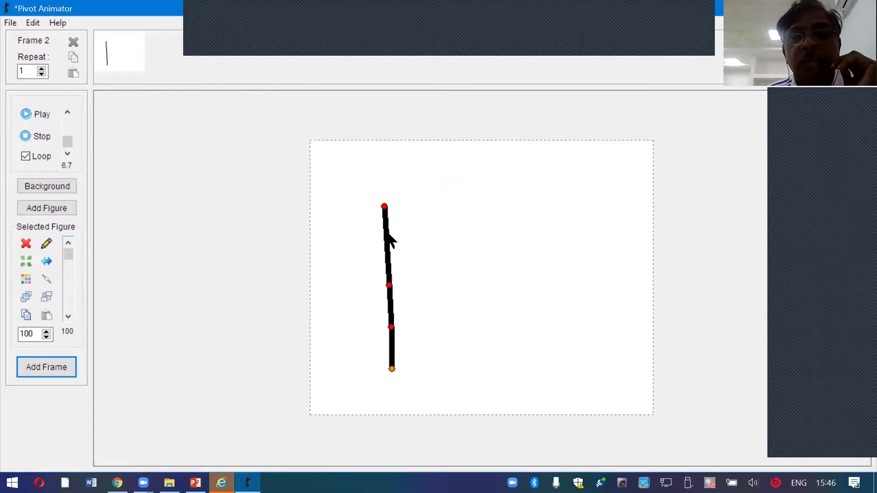
left_click_drag(384, 206, 448, 277)
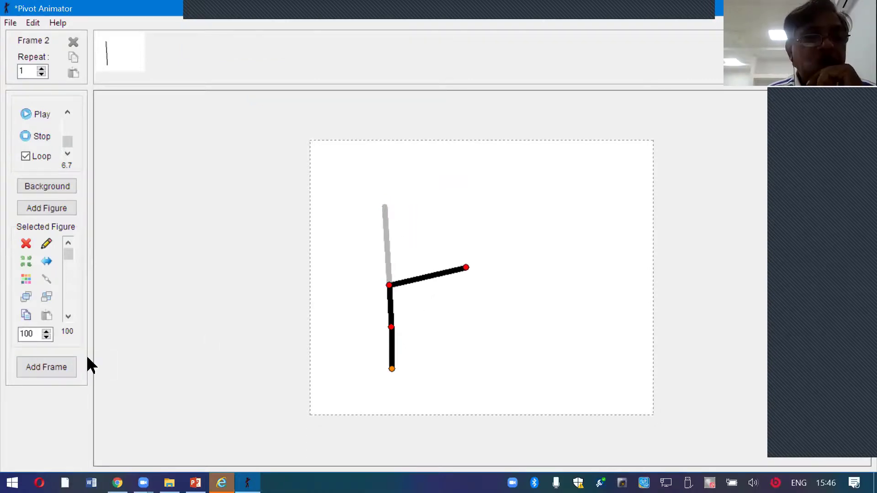
left_click(52, 377)
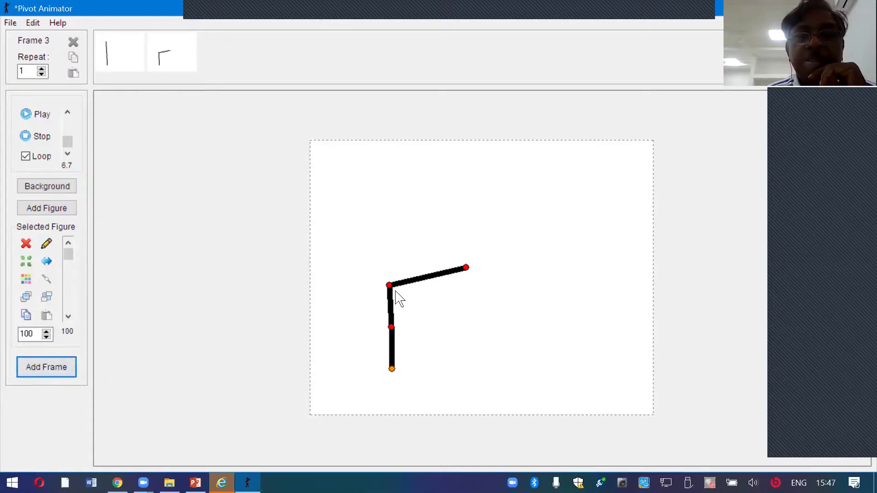
Capture frame 3 with the middle segment tilted right and frame 4 with the end segment swung further down.
left_click_drag(390, 292, 414, 294)
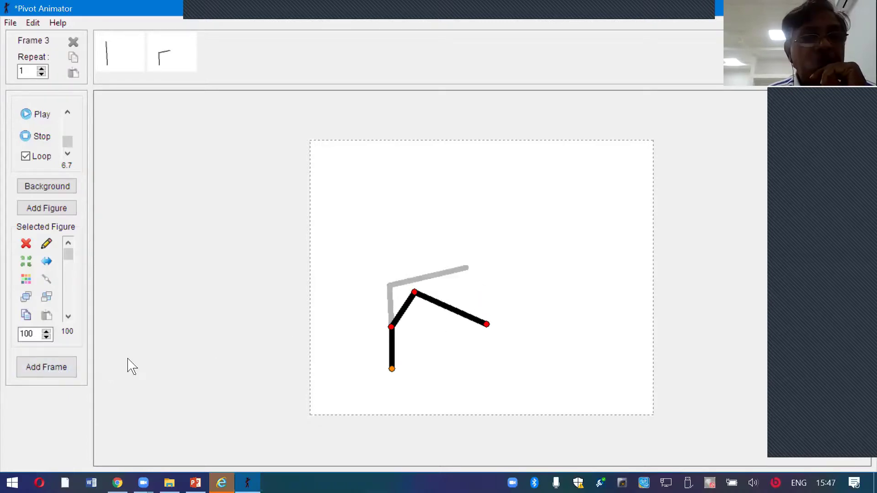
key("Return")
left_click_drag(488, 325, 468, 350)
left_click(66, 370)
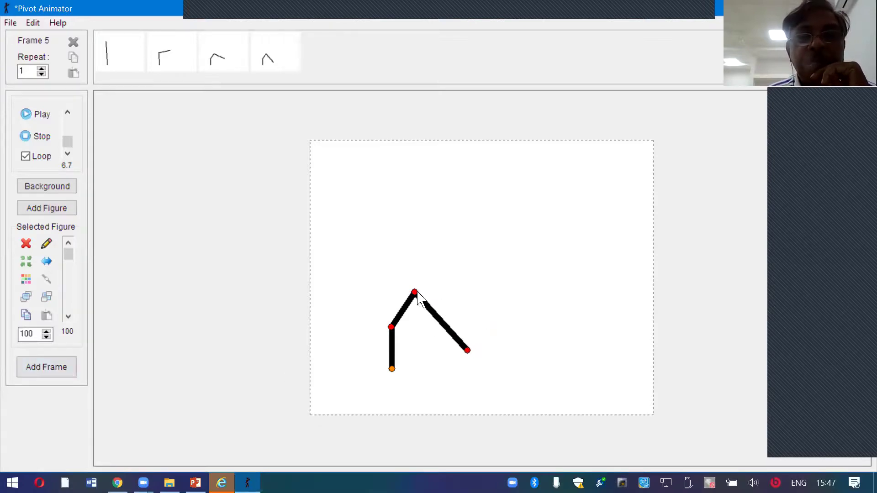
Capture frame 5 with the middle segment lowered and end segment hanging vertically, and shift the figure slightly left with its base segment tilted right.
left_click_drag(414, 293, 439, 316)
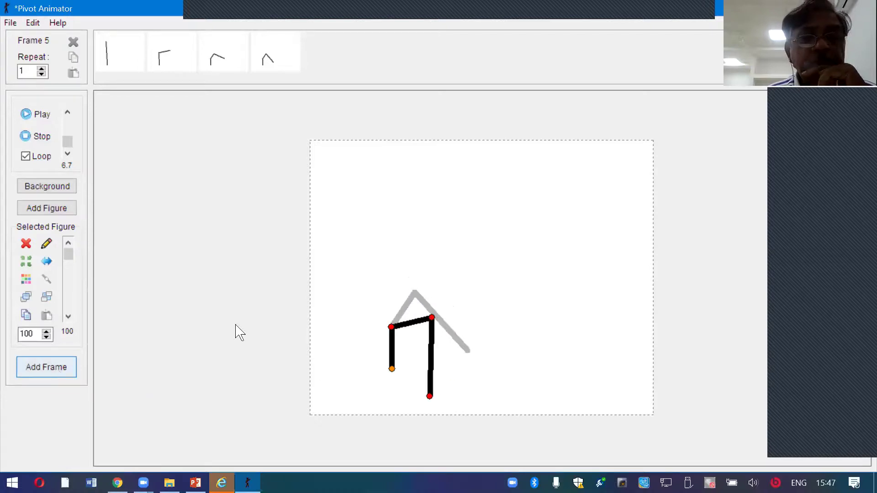
left_click(69, 371)
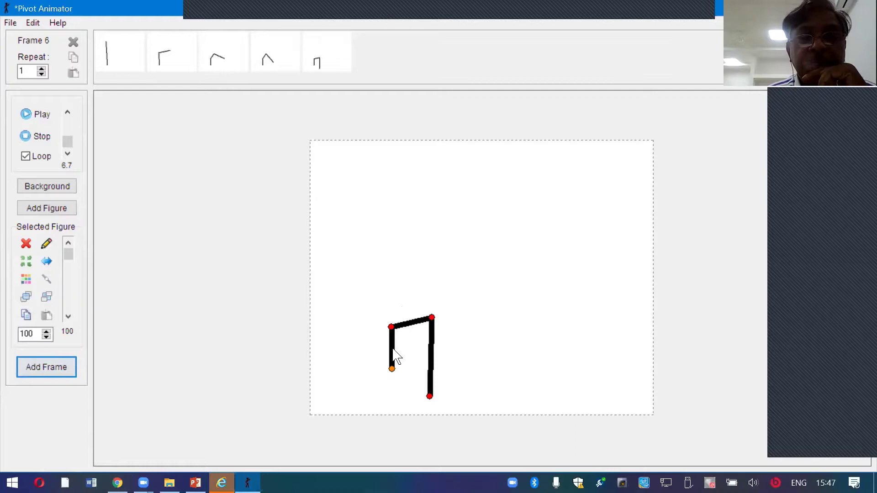
left_click_drag(392, 368, 380, 372)
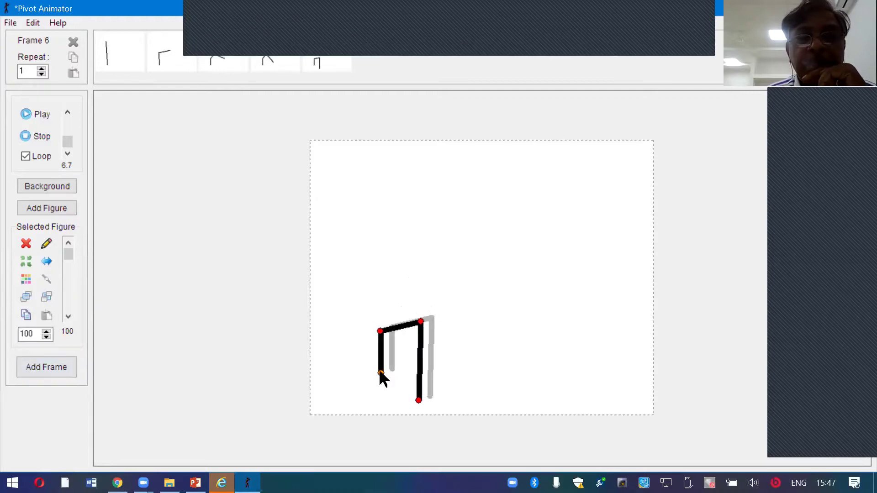
left_click_drag(381, 332, 388, 331)
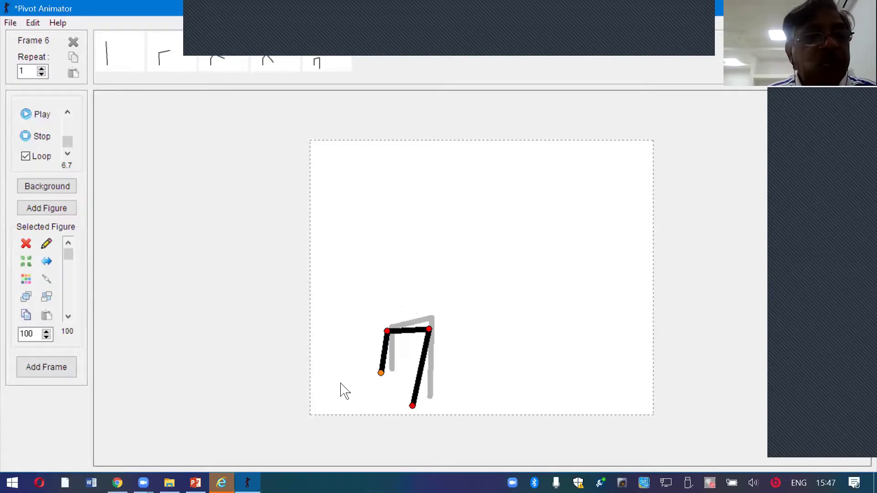
Try to move the figure's origin to the joint above its base in the Stick Figure Builder.
left_click(46, 243)
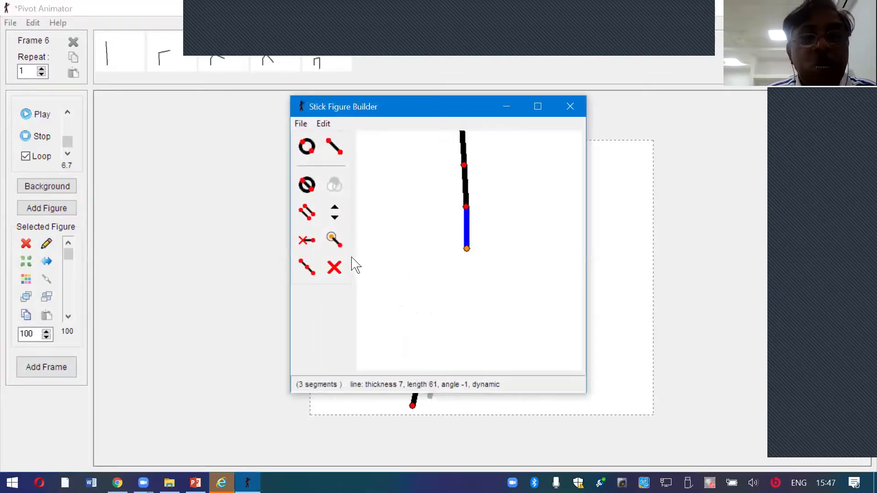
left_click(332, 237)
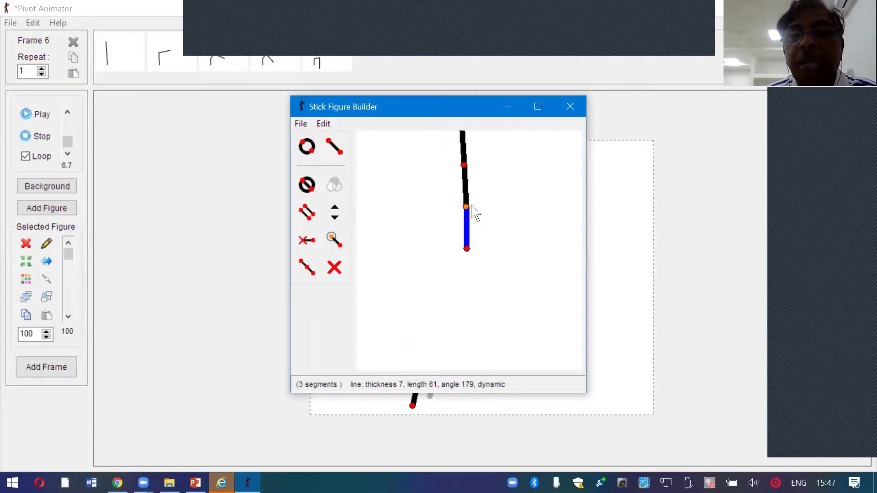
left_click(570, 108)
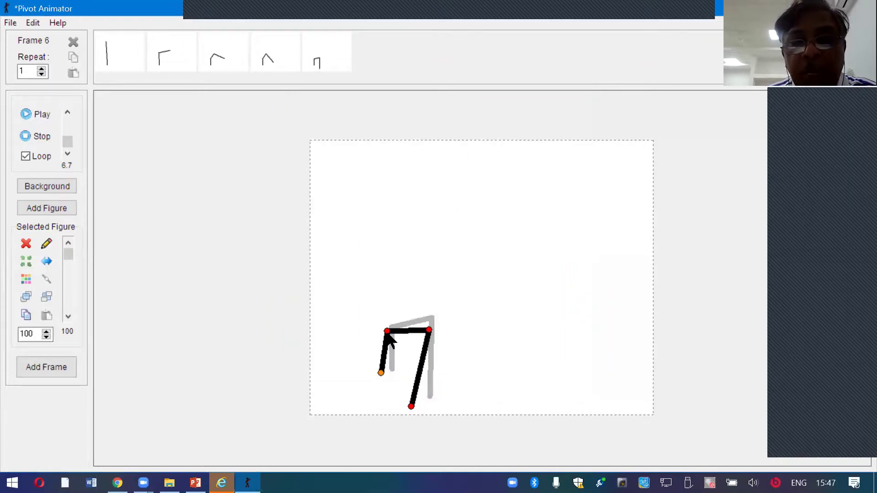
Move the whole figure up and to the right, and play the captured frames as a looping preview.
left_click_drag(381, 373, 394, 346)
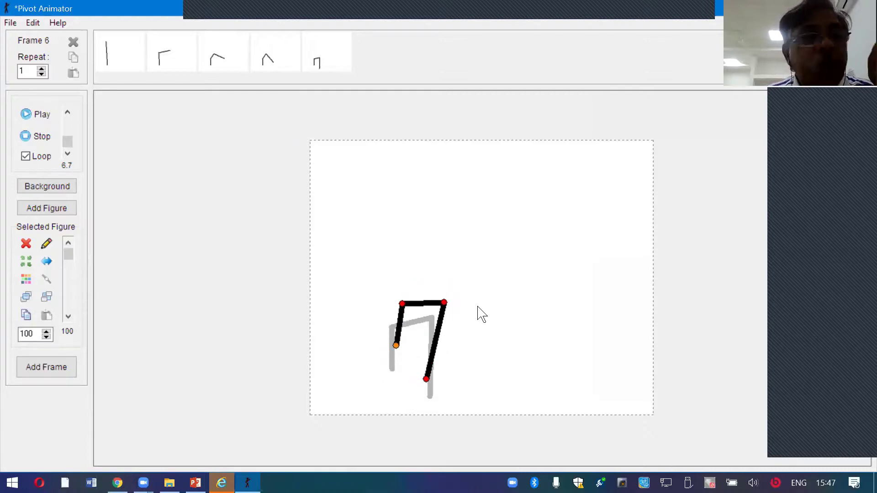
left_click(42, 115)
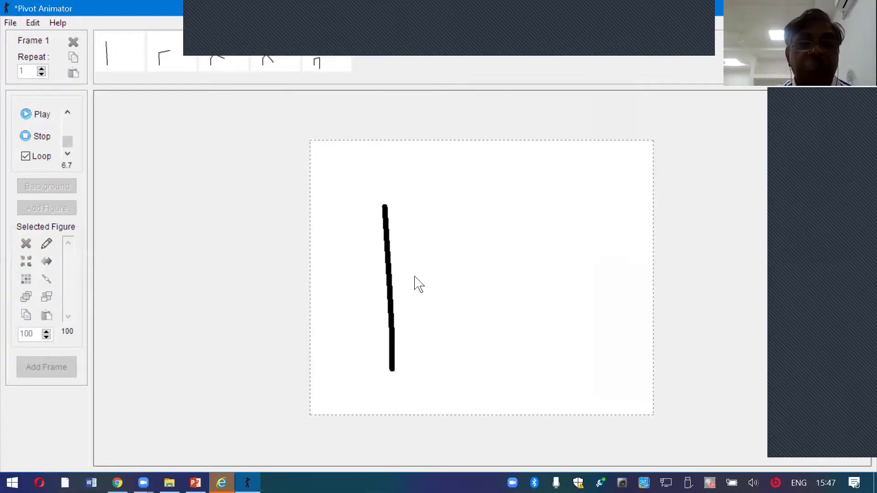
left_click(39, 136)
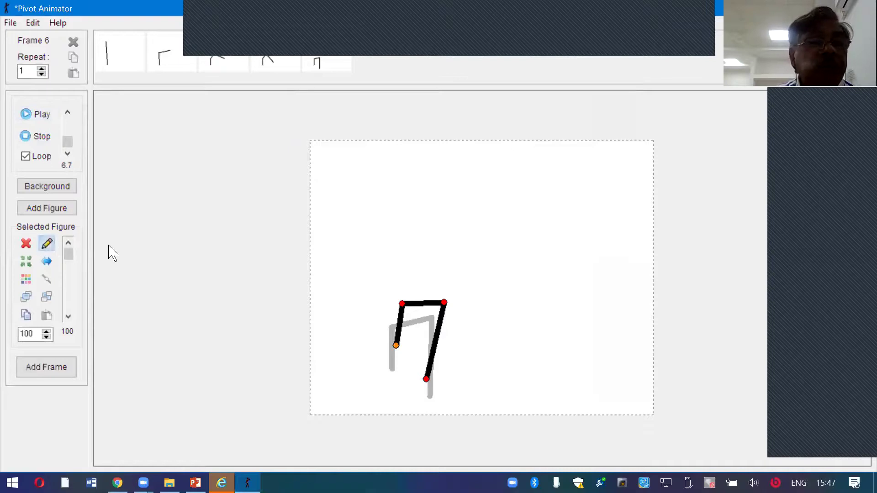
Try adding a circle segment at the joint above the base and swinging the chain to the left in the Stick Figure Builder.
left_click(306, 147)
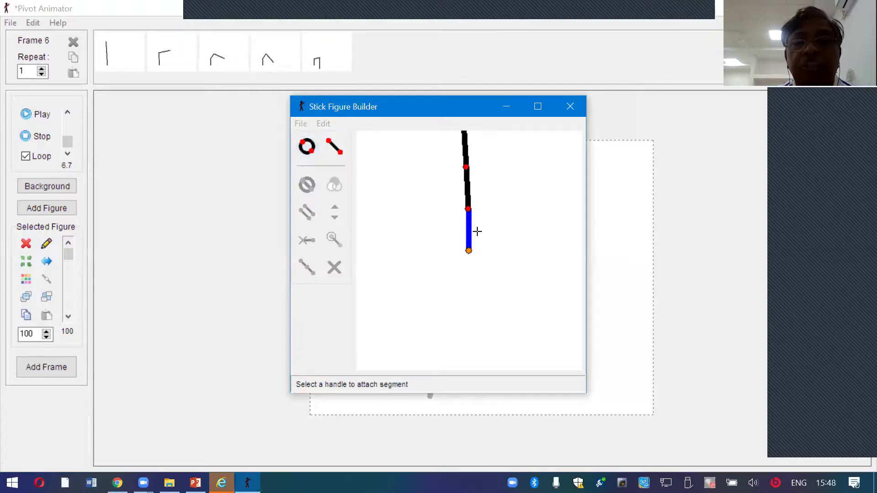
left_click(307, 147)
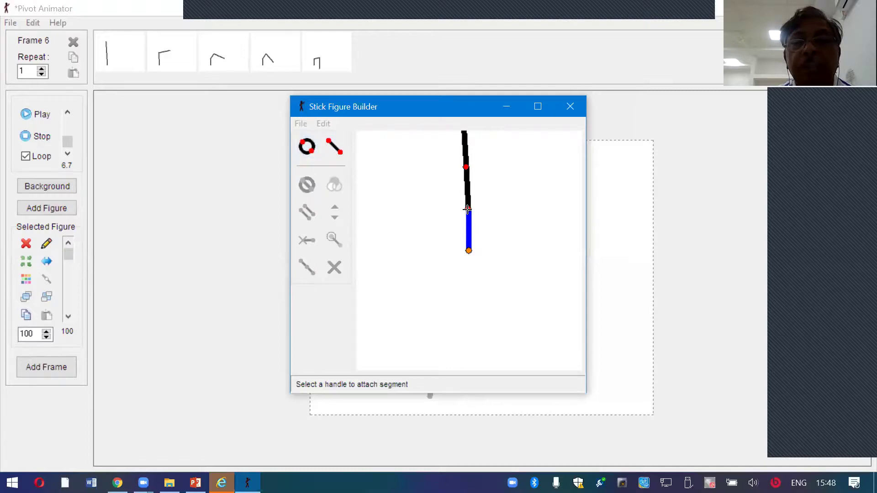
left_click_drag(467, 209, 470, 267)
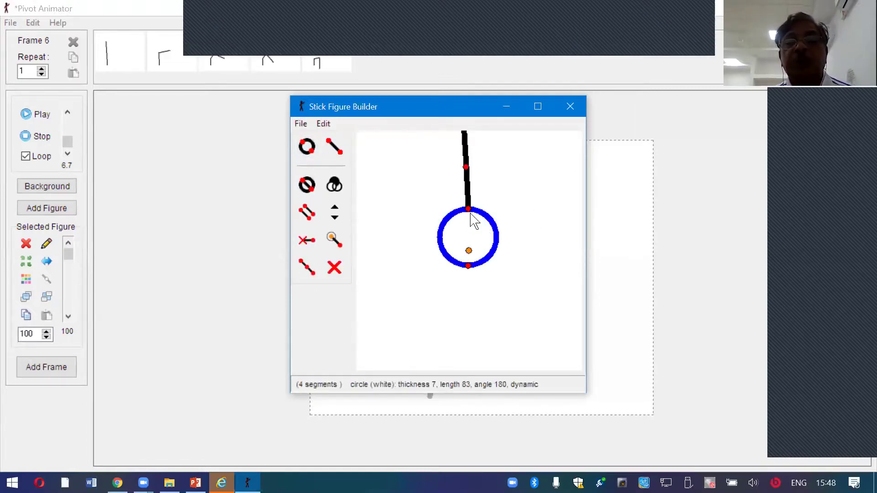
left_click_drag(468, 209, 433, 228)
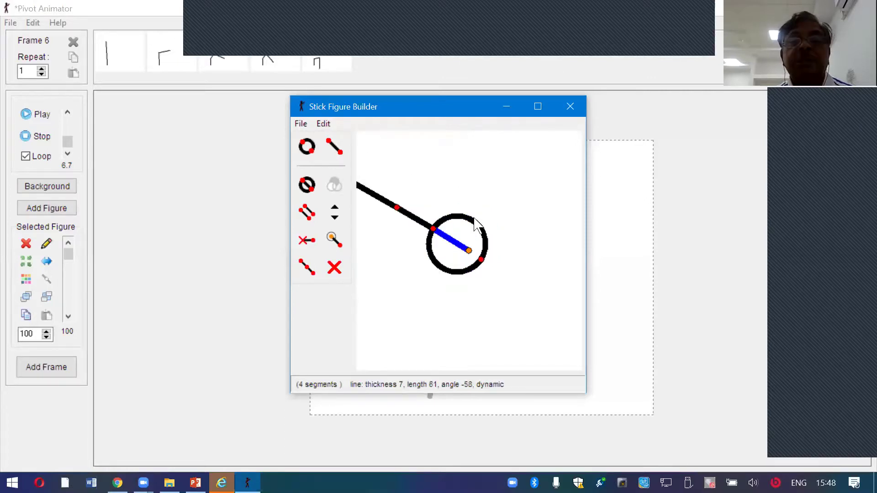
left_click(570, 107)
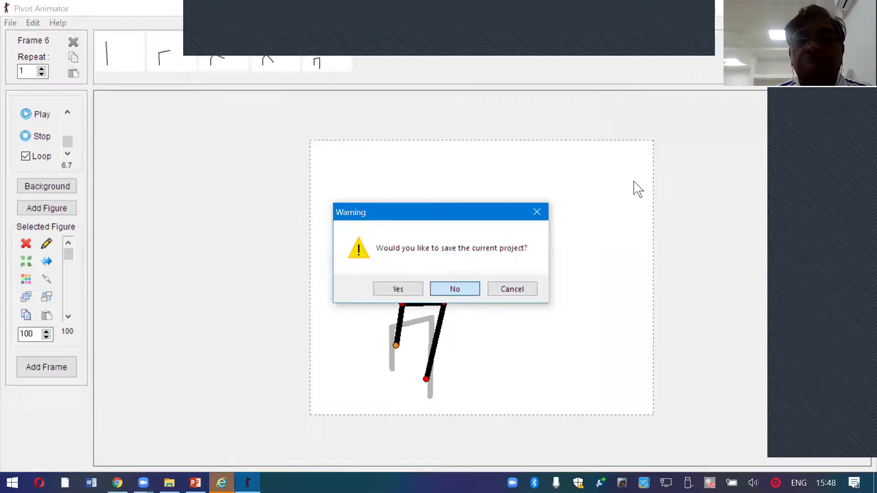
Exit Pivot Animator without saving the project and launch Pencil2D from the desktop, proceeding despite the unverified-app prompt.
key("Return")
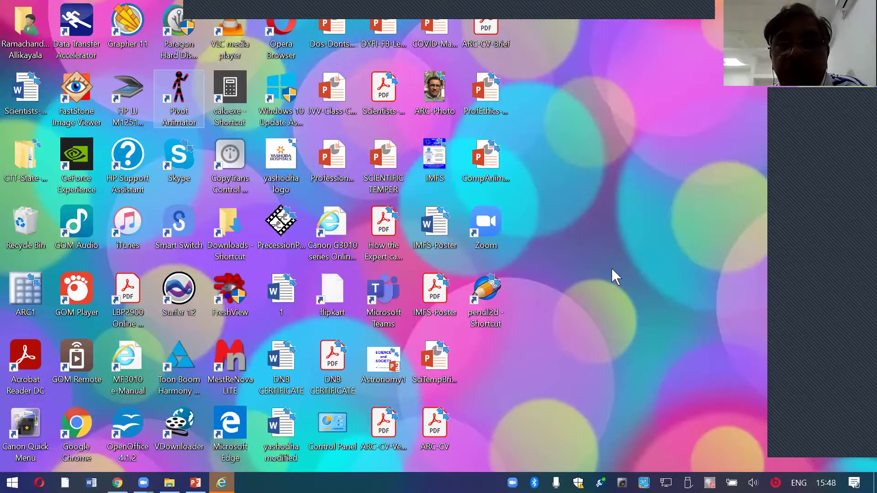
double_click(491, 300)
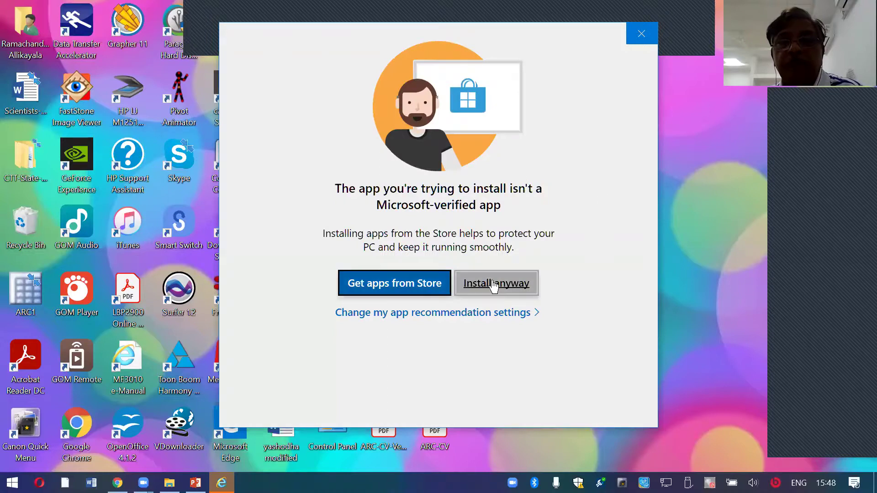
left_click(494, 283)
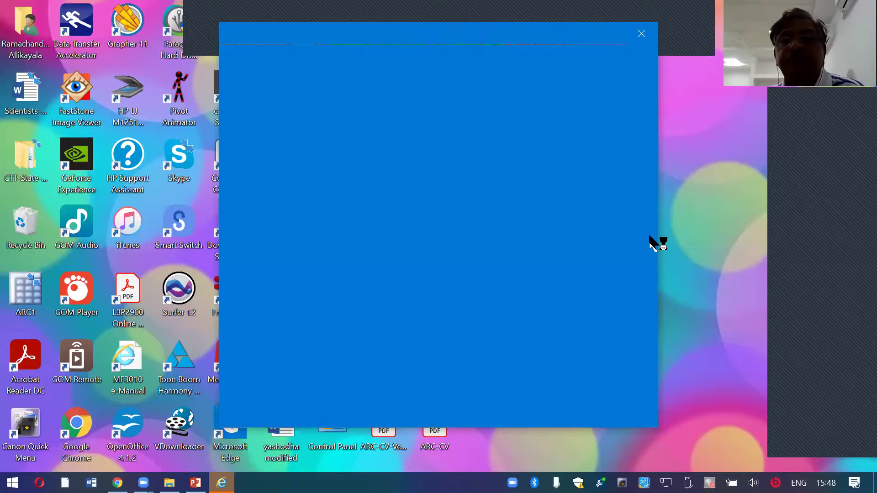
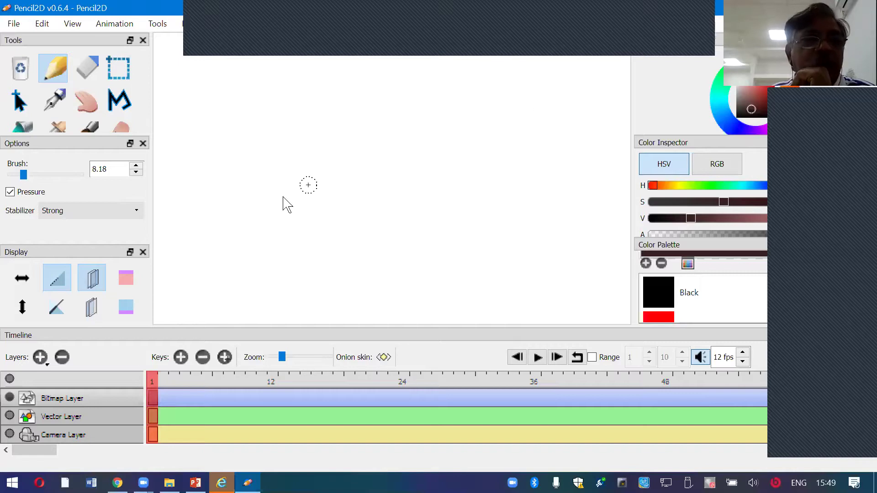
Draw a black cannon in the lower-left part of the canvas with the Pencil, consisting of a spoked wheel and a barrel angled up to the right.
left_click(689, 291)
mouse_move(192, 276)
left_mouse_down()
mouse_move(225, 247)
mouse_move(231, 301)
mouse_move(211, 291)
left_mouse_up()
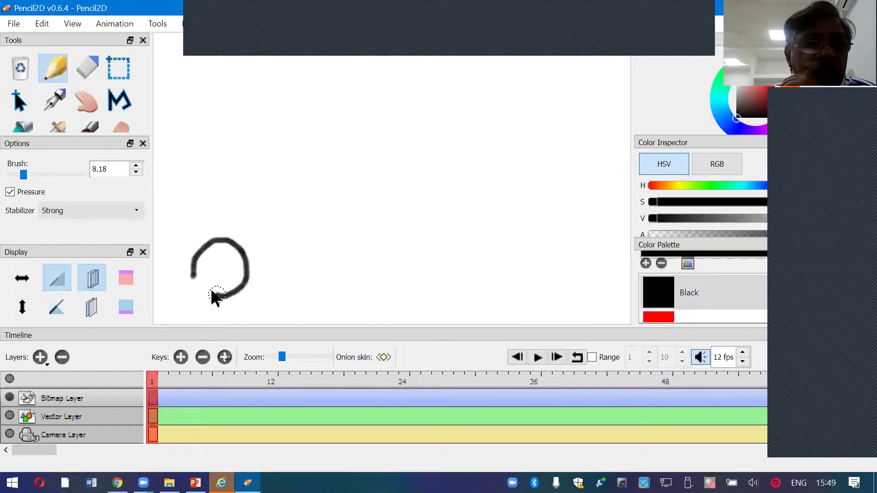
mouse_move(218, 242)
left_mouse_down()
mouse_move(232, 294)
mouse_move(241, 261)
left_mouse_up()
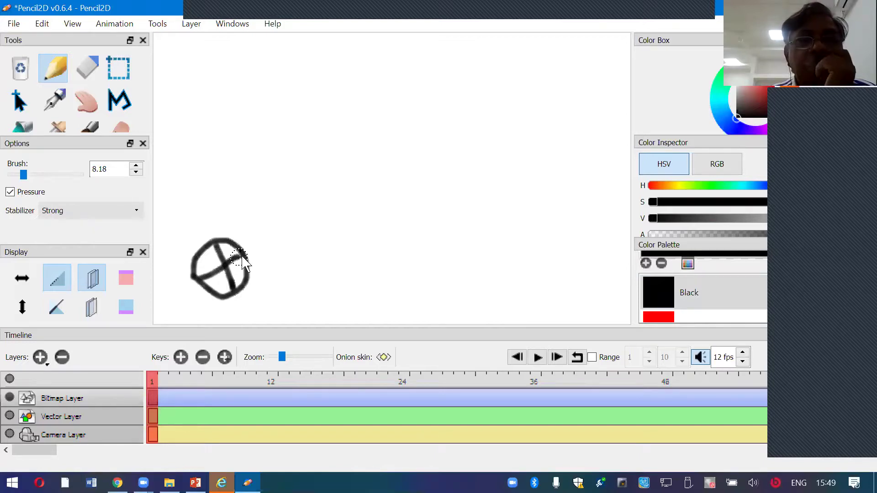
mouse_move(163, 253)
left_mouse_down()
mouse_move(269, 185)
mouse_move(283, 204)
mouse_move(280, 194)
mouse_move(178, 270)
mouse_move(172, 265)
left_mouse_up()
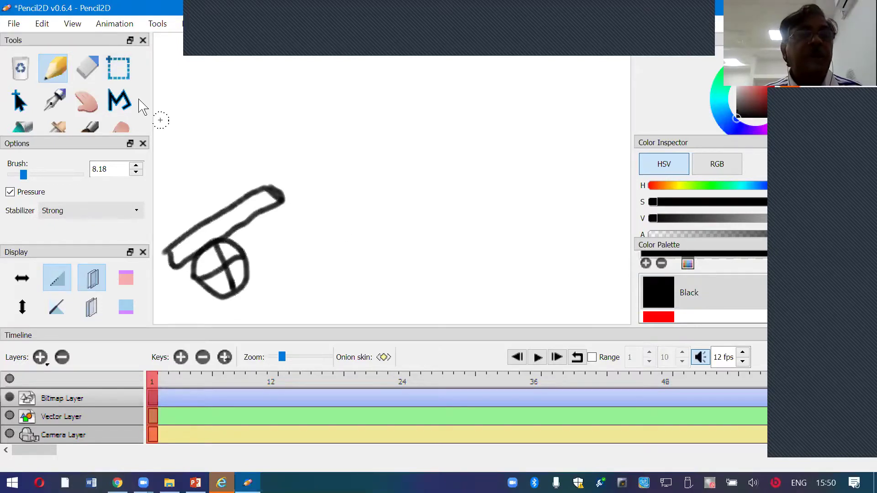
Select the whole cannon drawing with a rectangular selection, copy it and clear the selection.
left_click(118, 74)
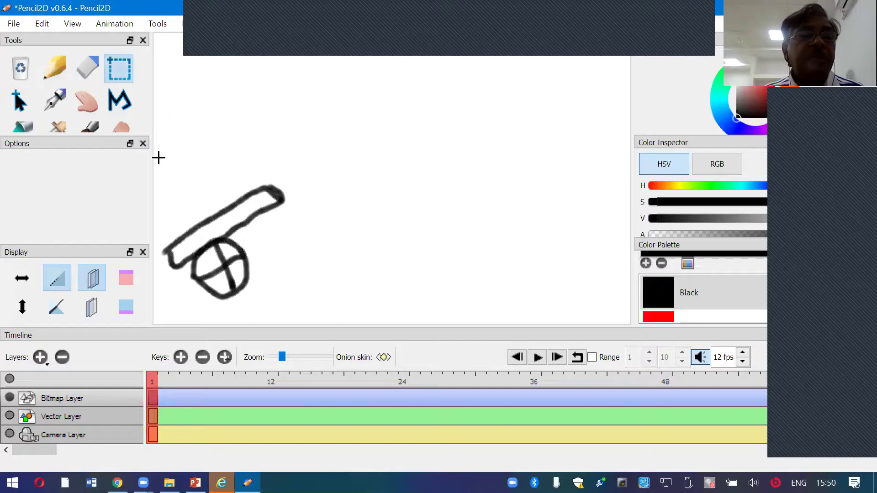
mouse_move(159, 158)
left_mouse_down()
mouse_move(215, 299)
mouse_move(296, 314)
left_mouse_up()
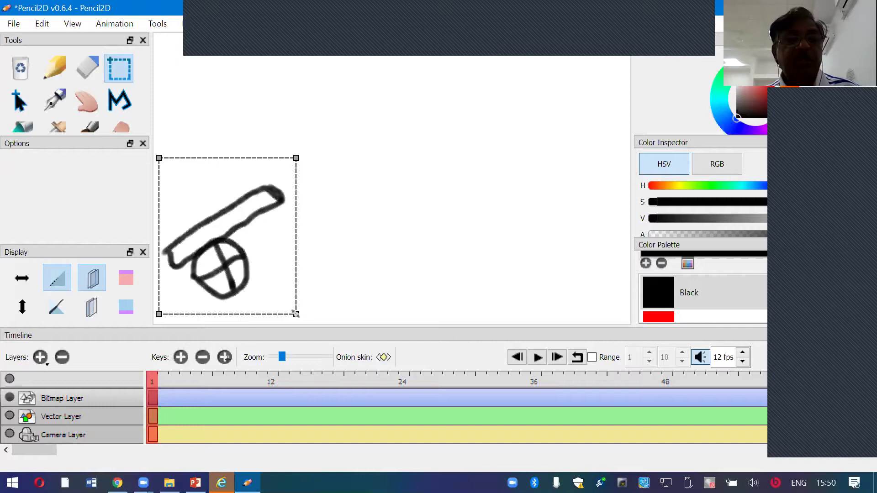
left_click(281, 256)
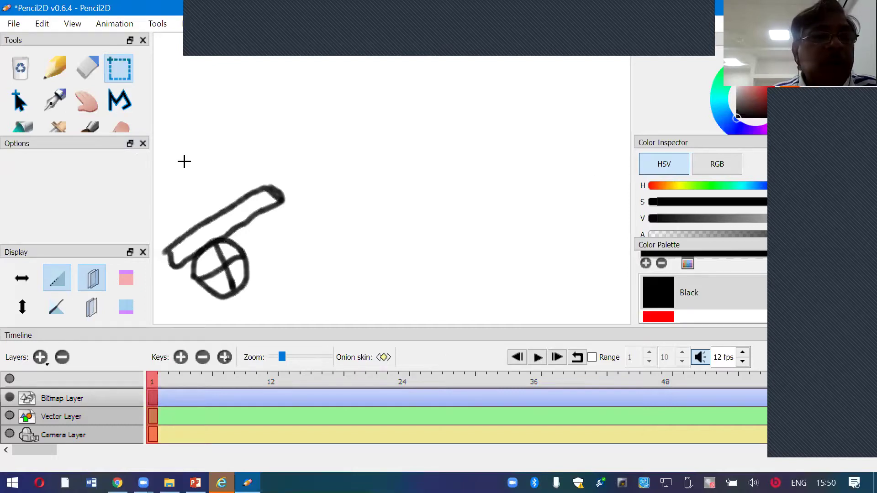
Draw a red cannonball at the cannon's muzzle with the Pencil and undo the extra stroke across it.
left_click(53, 69)
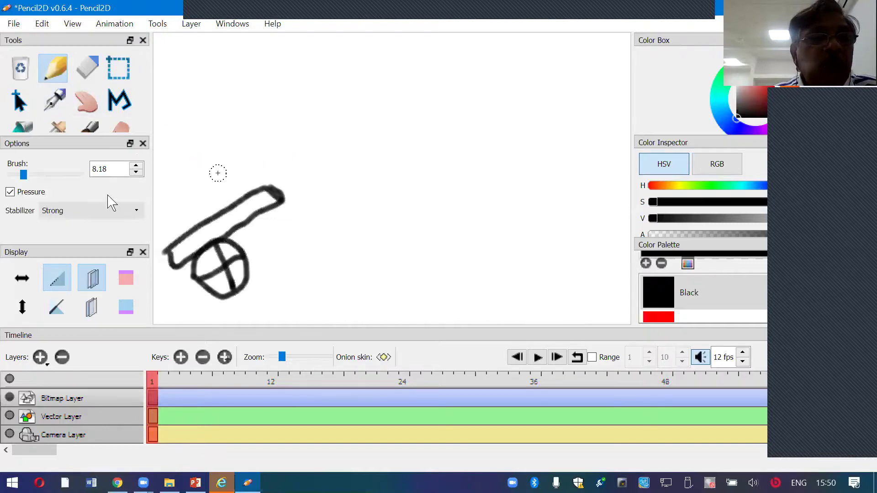
left_click(667, 318)
mouse_move(286, 175)
left_mouse_down()
mouse_move(275, 188)
mouse_move(296, 179)
mouse_move(287, 181)
mouse_move(294, 187)
left_mouse_up()
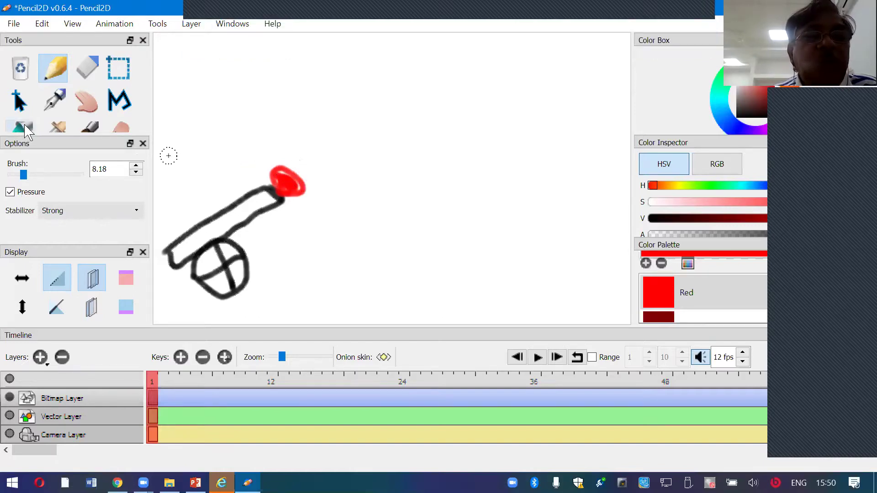
left_click_drag(287, 170, 273, 185)
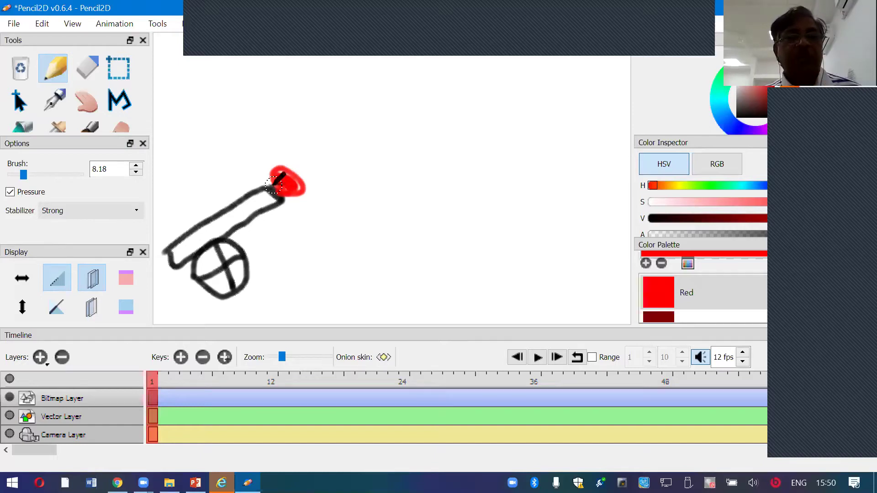
key("ctrl+z")
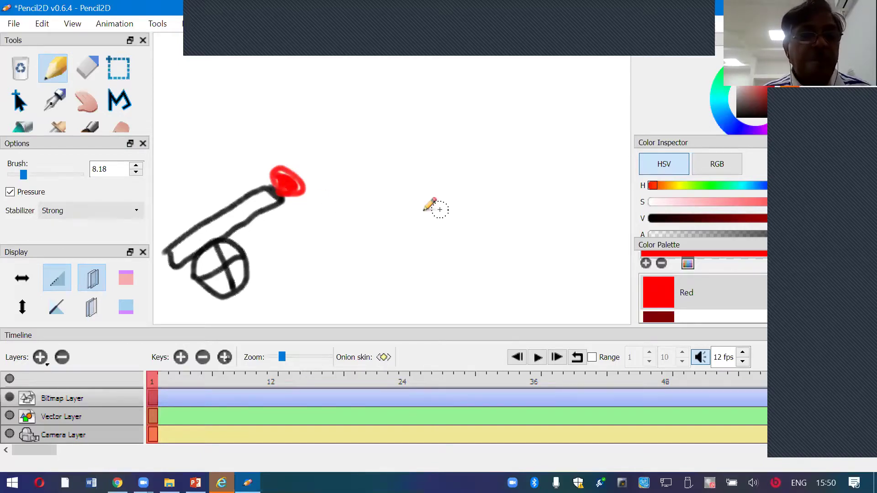
Add a second keyframe to the Bitmap Layer and paste the copied cannon into it.
left_click(155, 397)
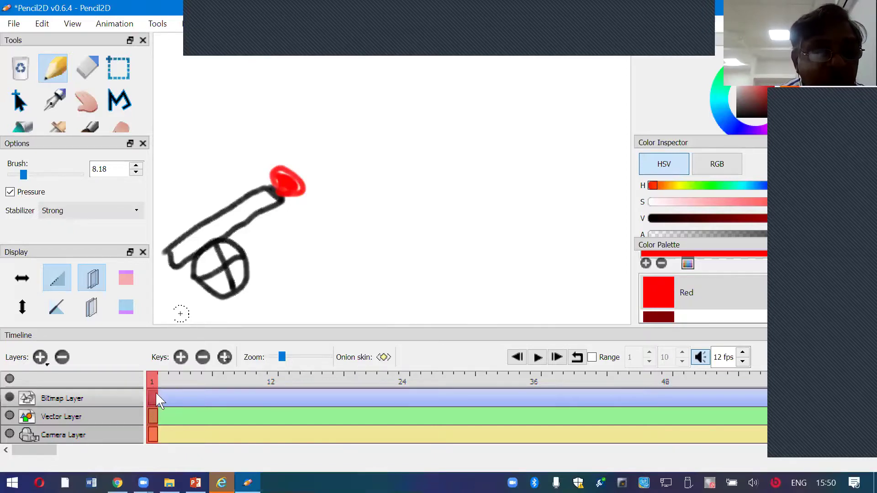
left_click(181, 359)
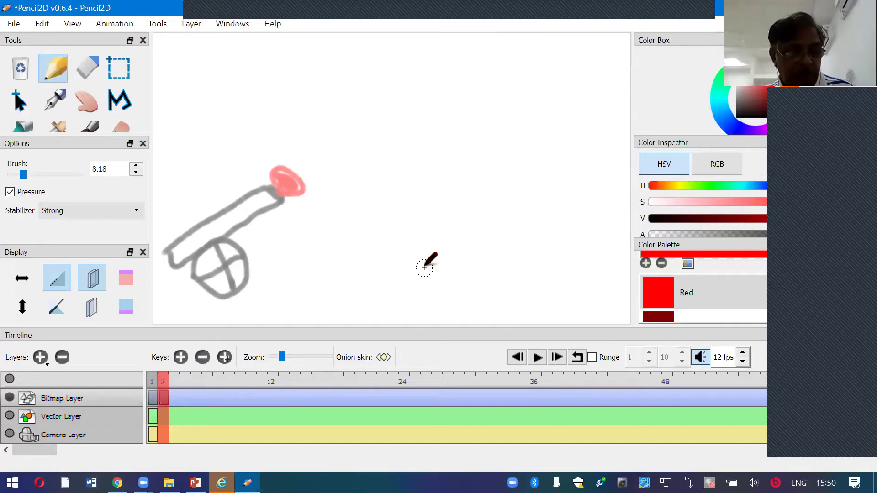
key("ctrl+v")
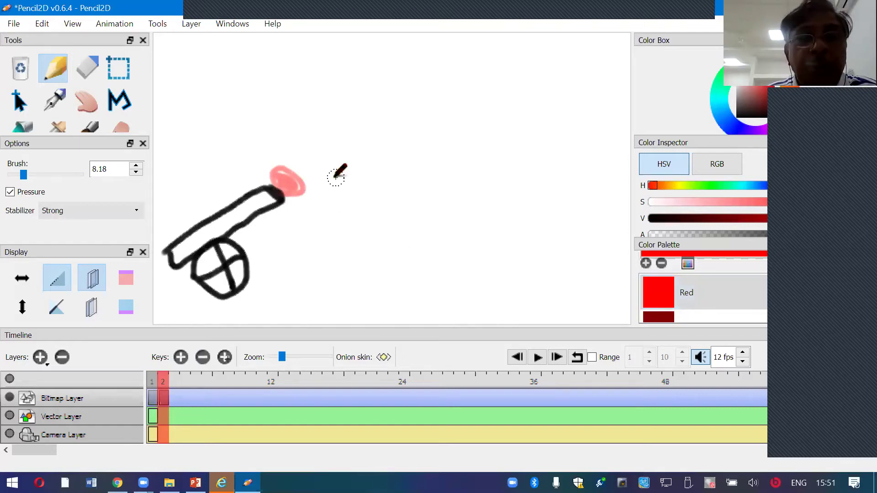
Draw a red cannonball above and to the right of the muzzle in frame 2 and fill it with red.
left_click_drag(335, 177, 337, 171)
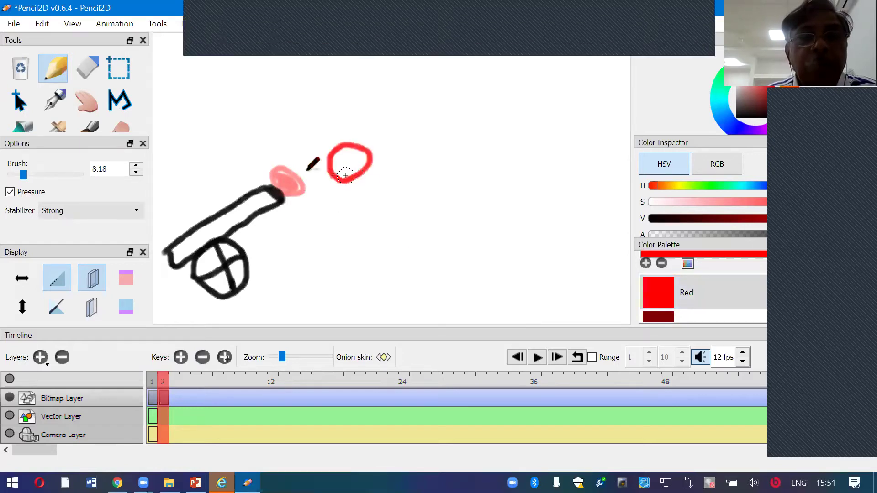
left_click(21, 126)
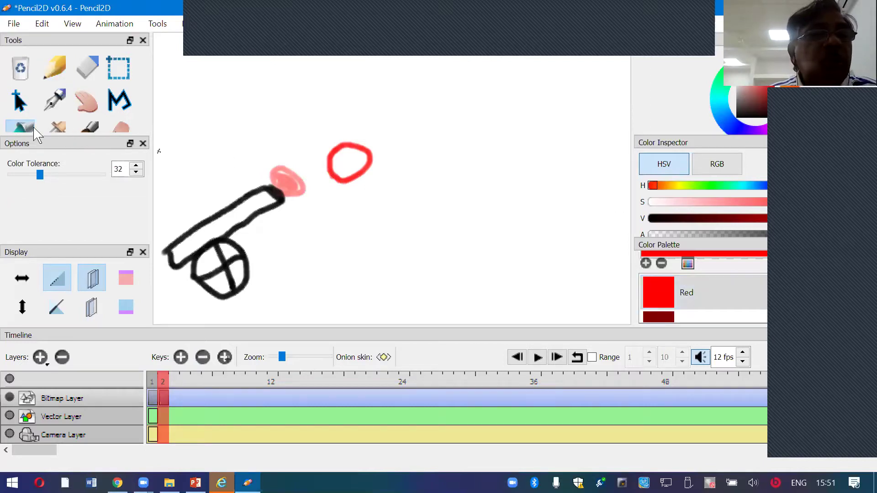
left_click(352, 158)
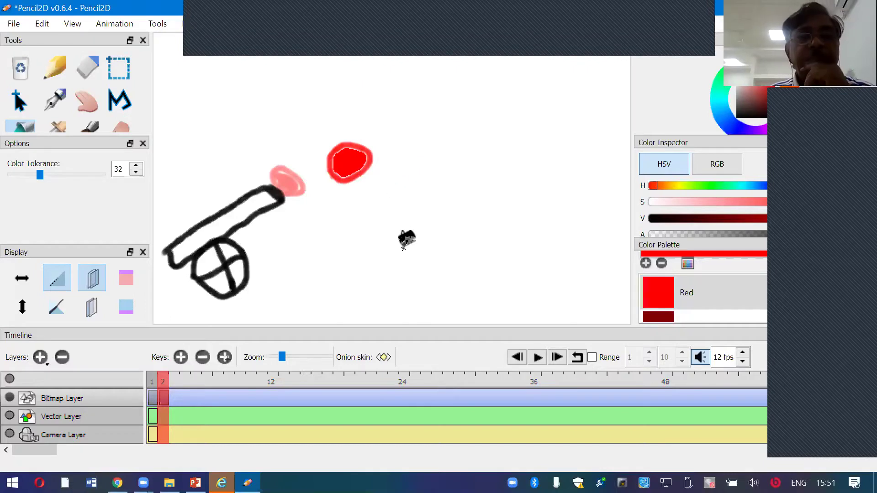
Add a keyframe at frame 3 and draw a red cannonball further along the flight path, filled with red.
left_click(181, 358)
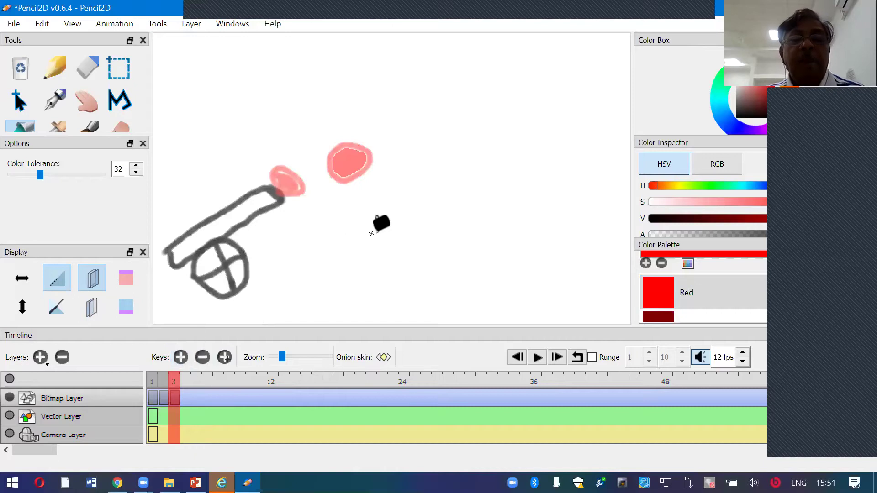
left_click(54, 69)
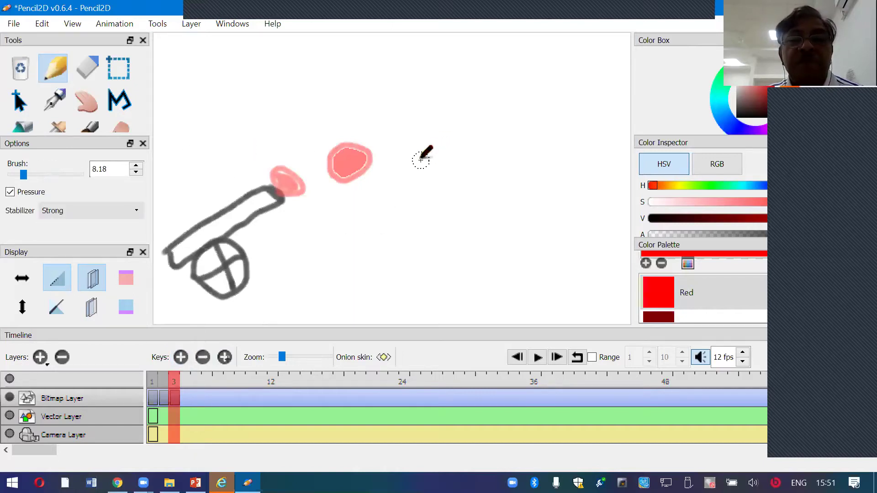
mouse_move(415, 151)
left_mouse_down()
mouse_move(441, 129)
mouse_move(440, 161)
mouse_move(415, 153)
left_mouse_up()
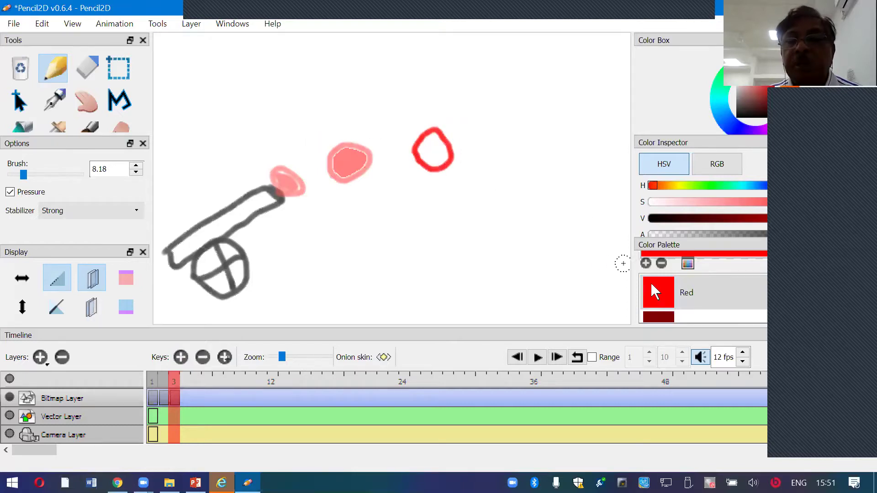
left_click(22, 127)
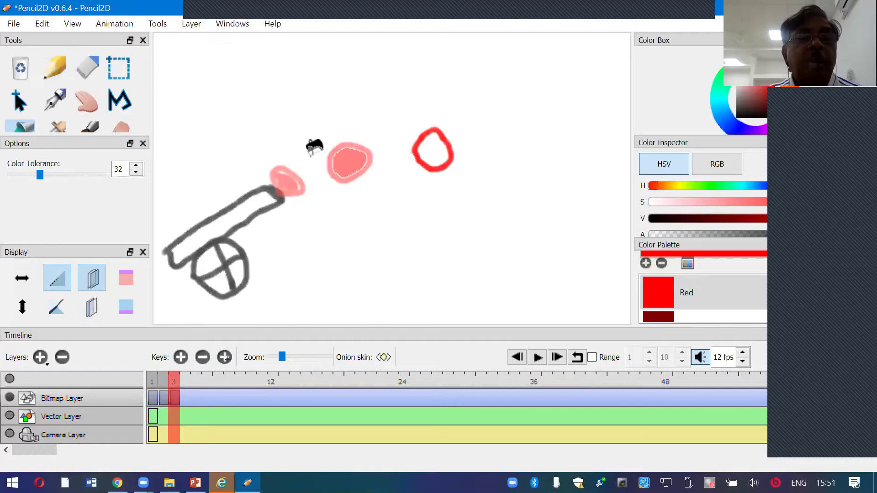
left_click(431, 149)
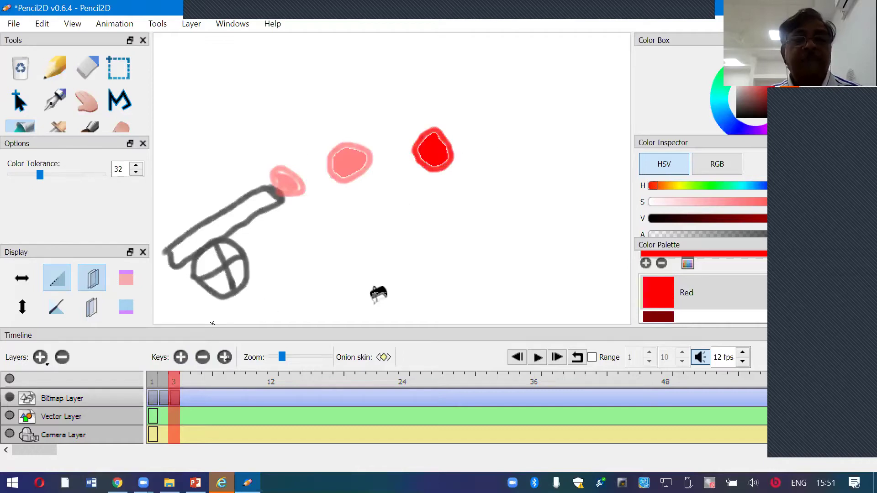
Add keyframes at frames 4 and 5 and paste the copied cannon into frames 3 and 5.
left_click(180, 357)
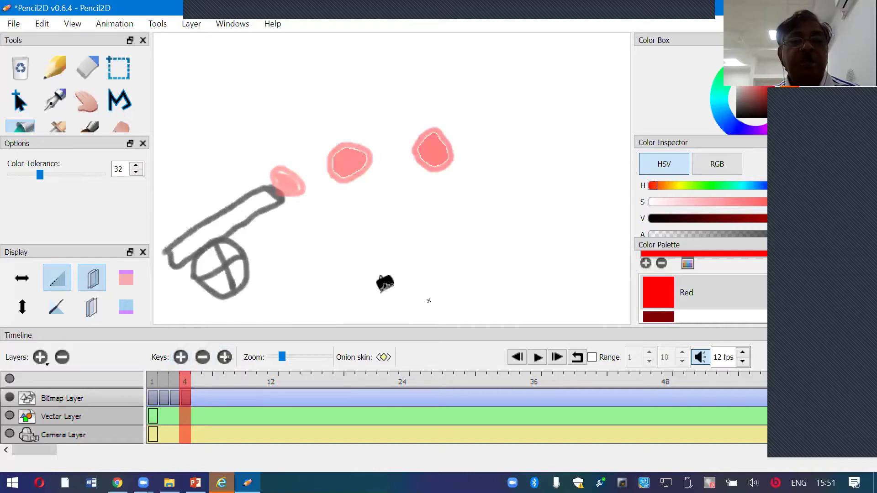
key("comma")
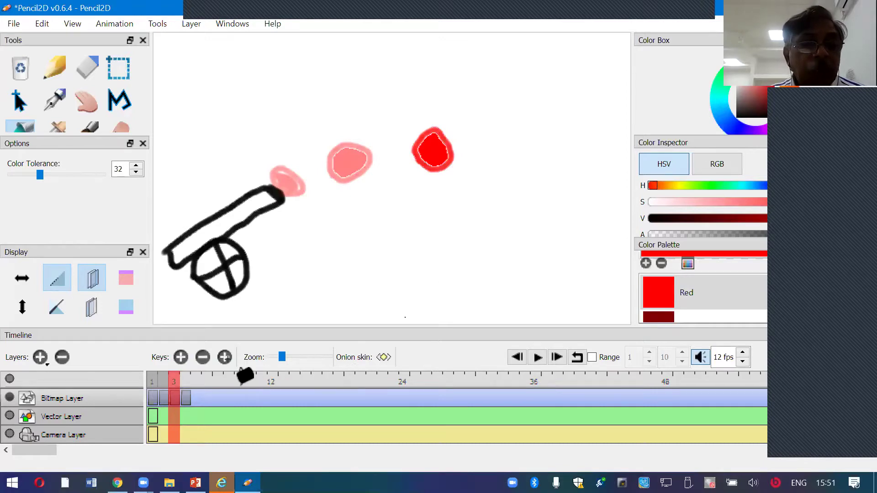
left_click(181, 357)
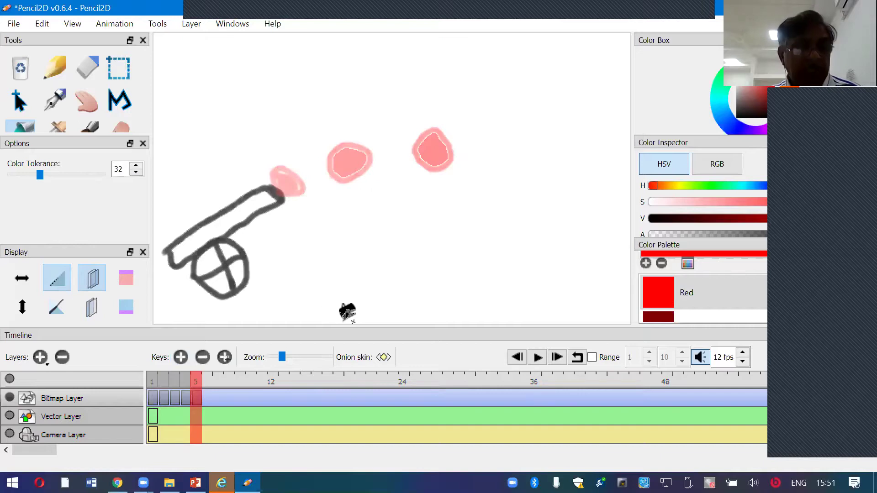
key("ctrl+v")
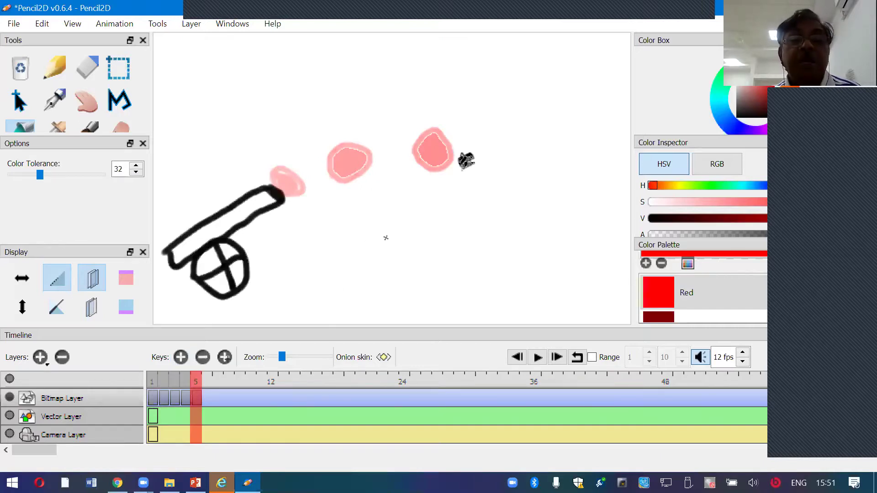
Draw a red cannonball on the descending part of the path in frame 5, fill it with red and decline the save reminder.
left_click(54, 75)
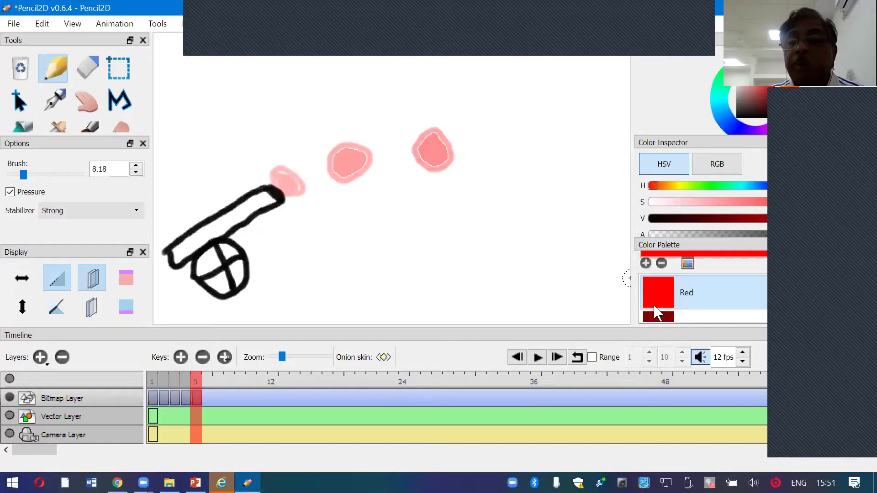
mouse_move(507, 175)
left_mouse_down()
mouse_move(541, 174)
mouse_move(528, 205)
mouse_move(505, 180)
left_mouse_up()
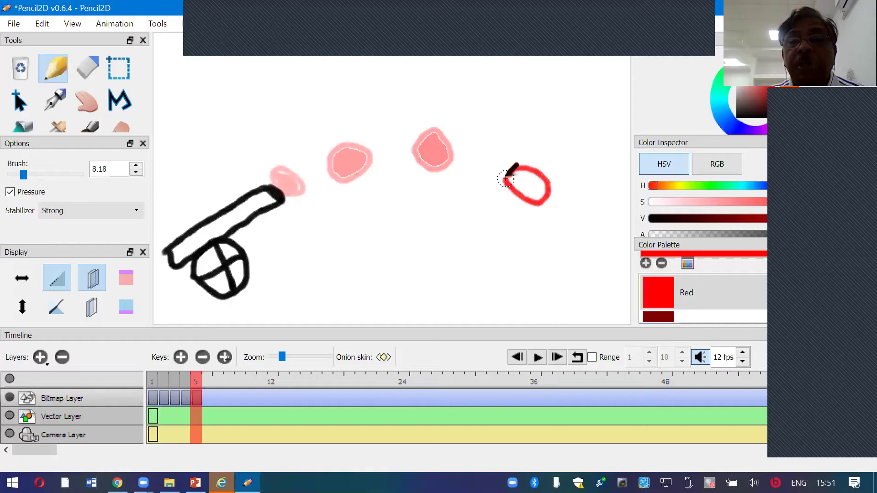
left_click(21, 128)
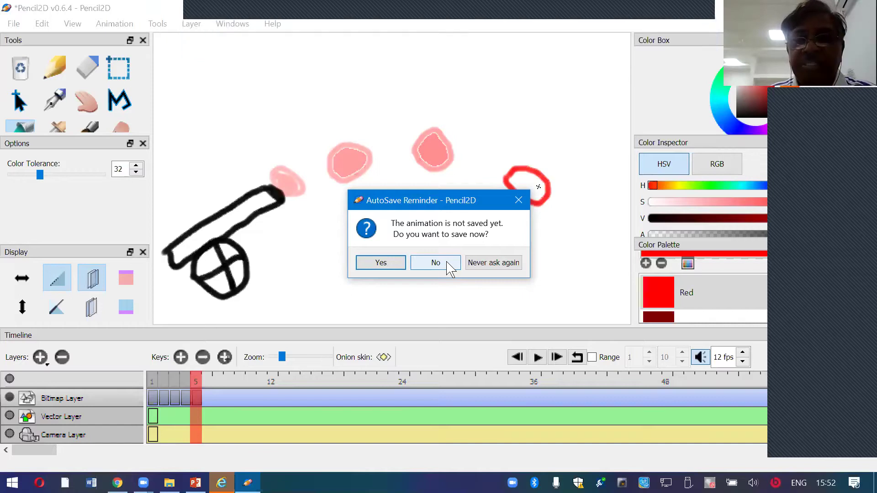
left_click(450, 268)
left_click(525, 189)
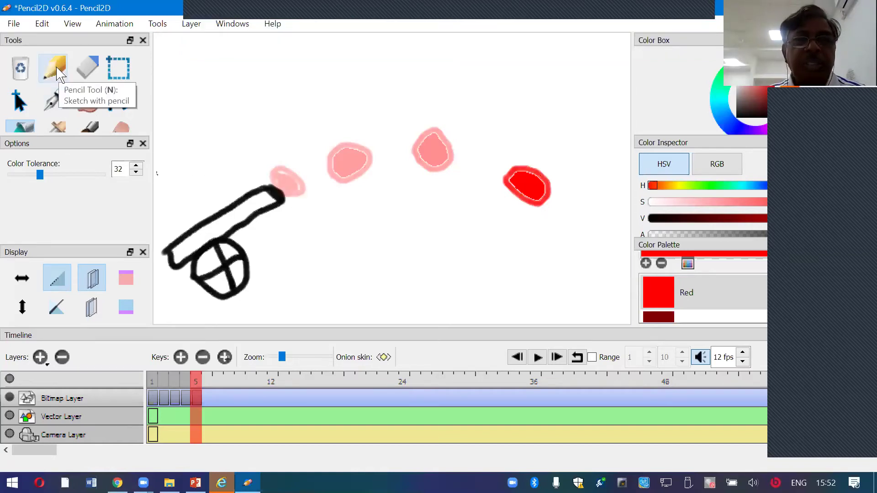
Add keyframe 6 with the pasted cannon and draw a red cannonball inside a jagged explosion outline at the lower right of the canvas.
left_click(180, 359)
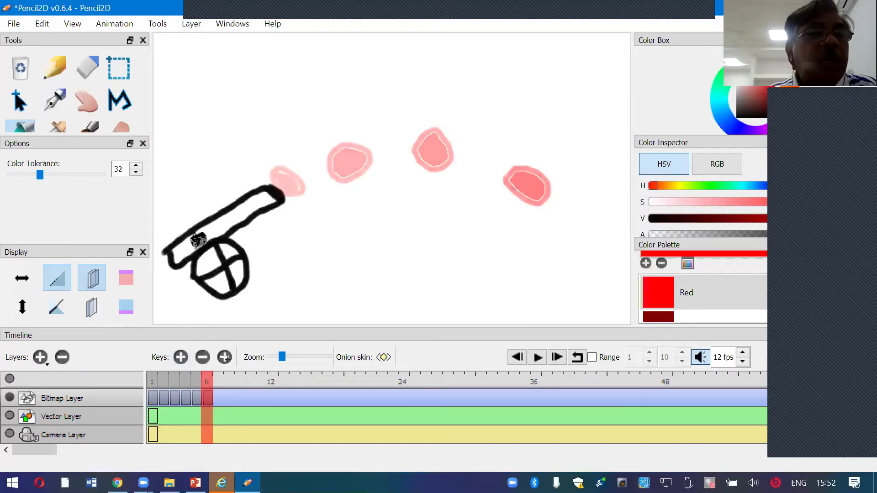
left_click(54, 69)
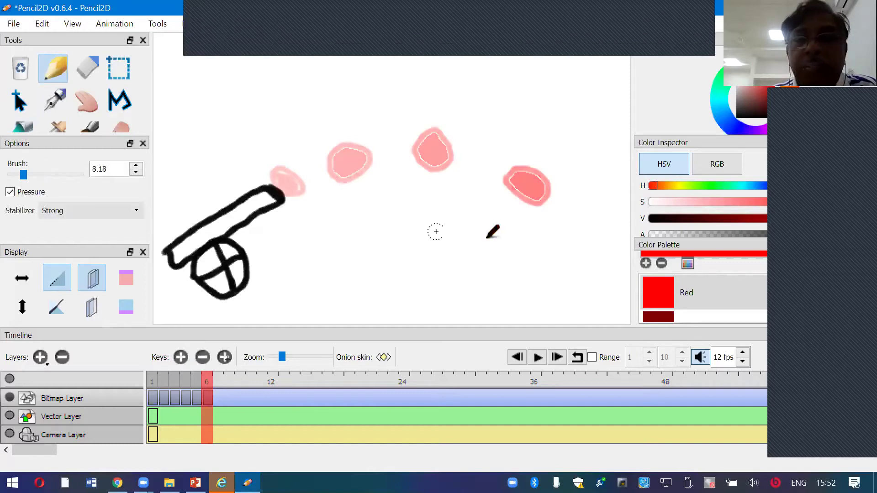
mouse_move(596, 276)
left_mouse_down()
mouse_move(558, 290)
mouse_move(566, 273)
mouse_move(622, 265)
mouse_move(617, 297)
mouse_move(560, 304)
mouse_move(539, 292)
left_mouse_up()
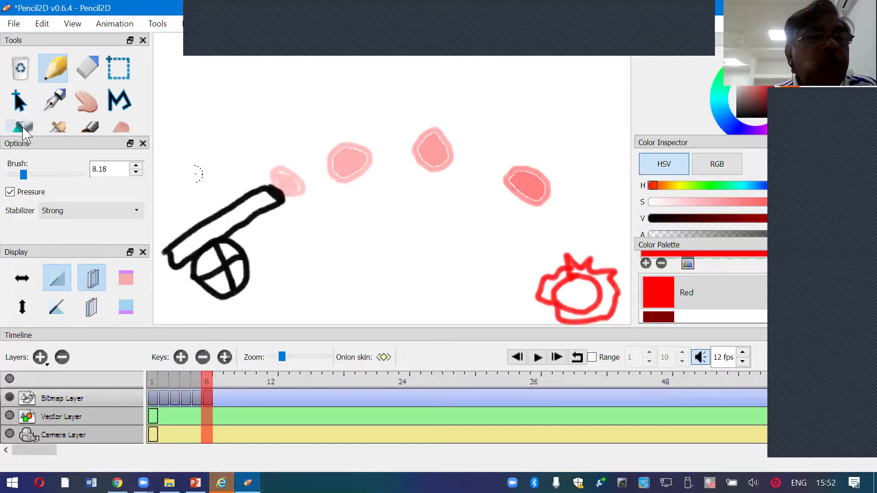
Fill the exploding cannonball with red and the surrounding burst areas with orange-yellow.
left_click(51, 104)
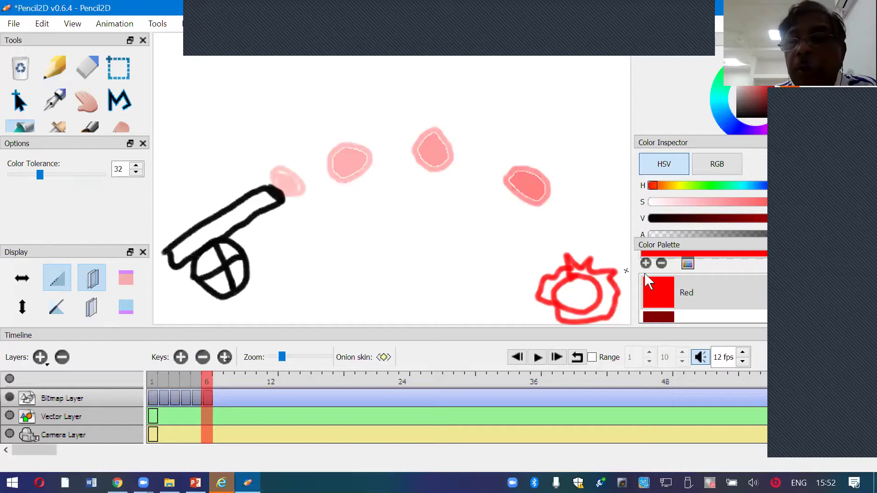
left_click(575, 287)
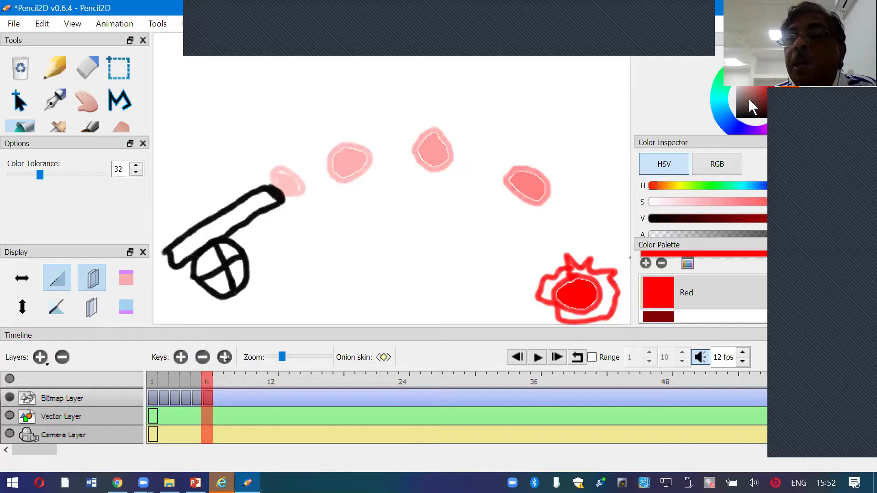
left_click(784, 78)
left_click(605, 283)
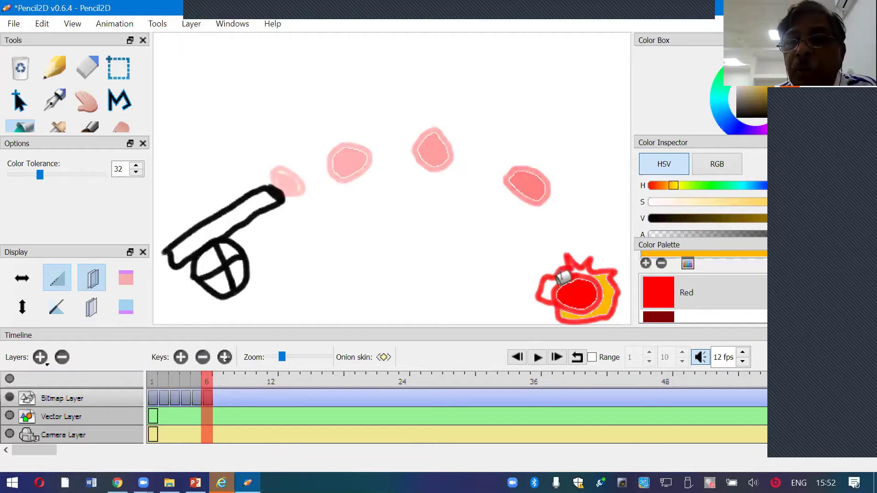
left_click(553, 281)
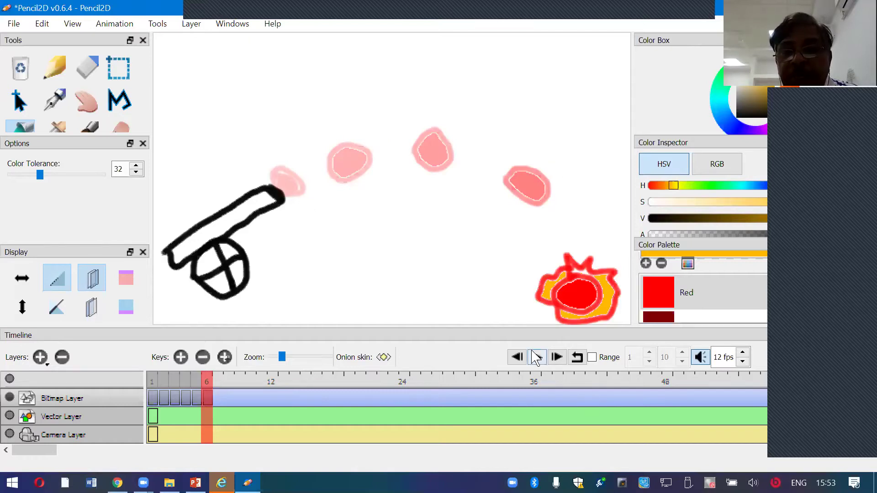
Turn on looping and play the cannon animation.
left_click(537, 357)
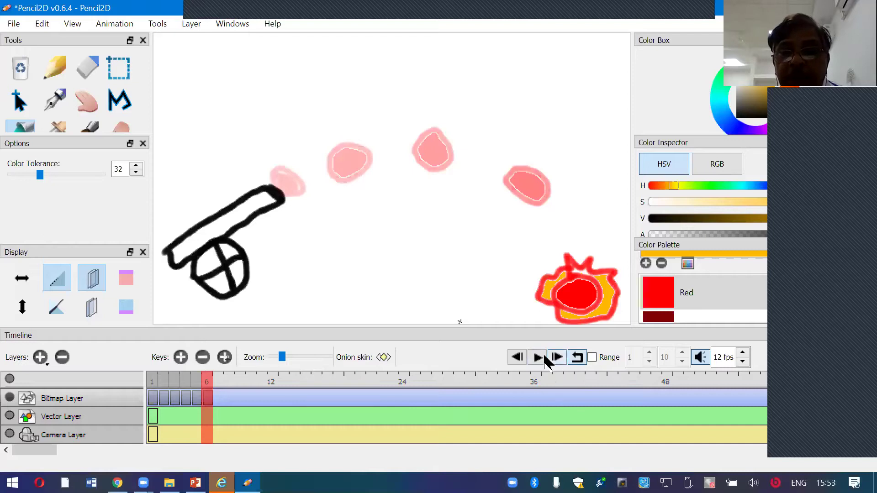
left_click(539, 358)
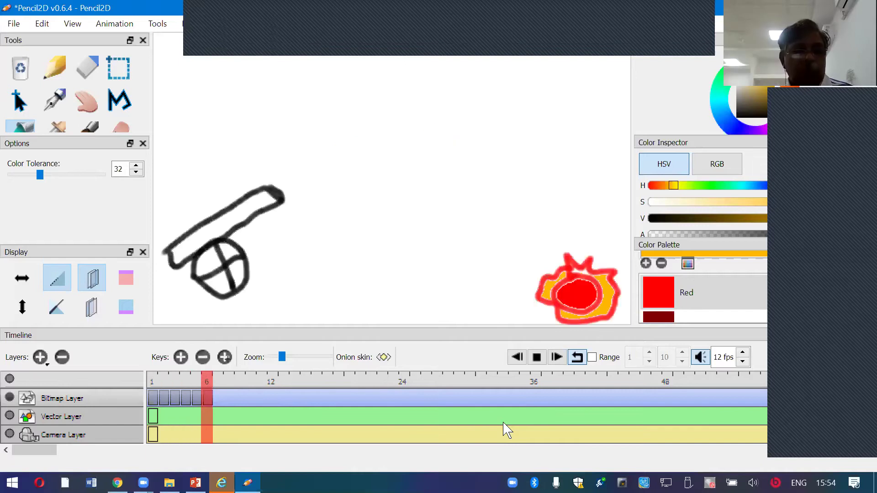
Start a new animation without saving the cannon project.
left_click(13, 24)
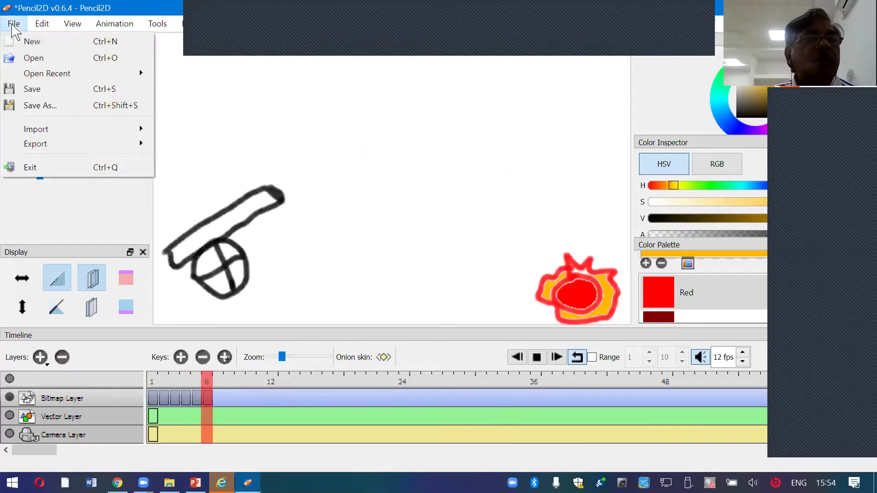
left_click(32, 41)
left_click(438, 261)
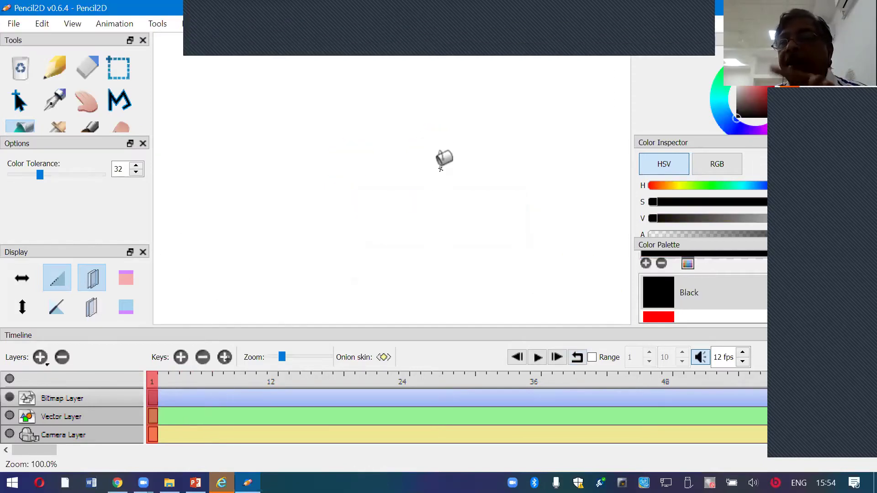
Draw an upright black branching stick figure in frame 1 and a version bending over to the right in frame 2 with the Pencil.
left_click(54, 68)
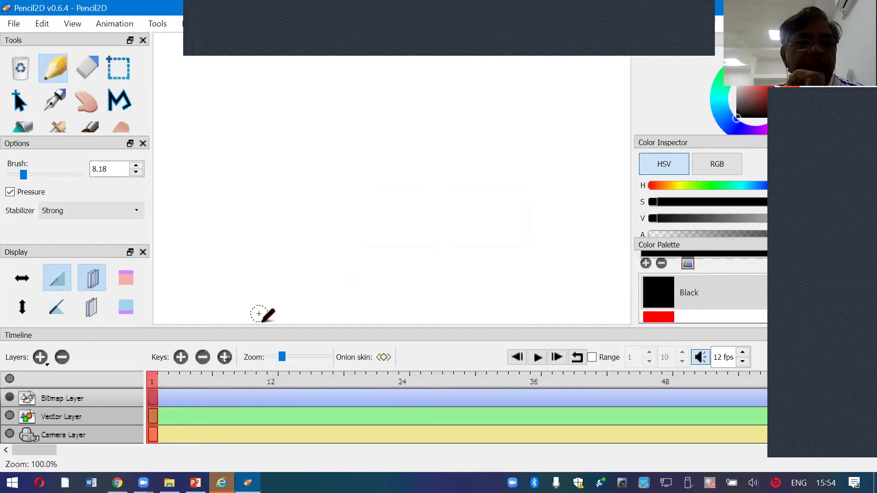
left_click_drag(260, 308, 264, 233)
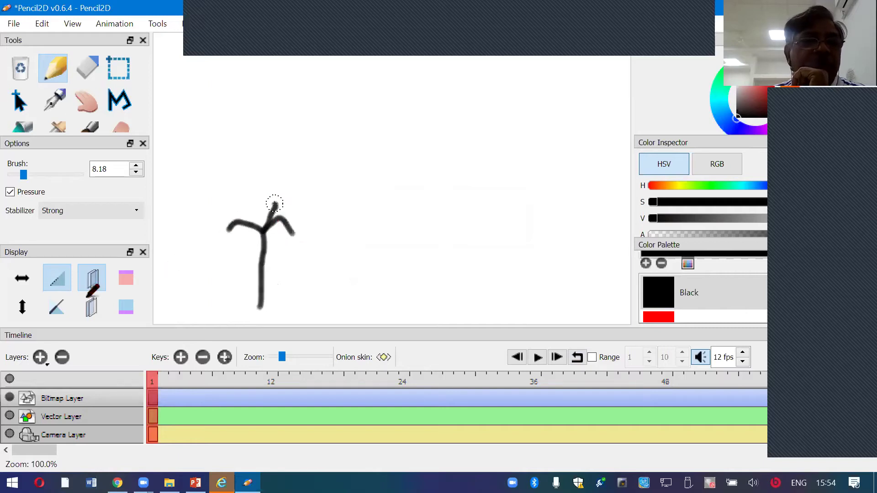
key("period")
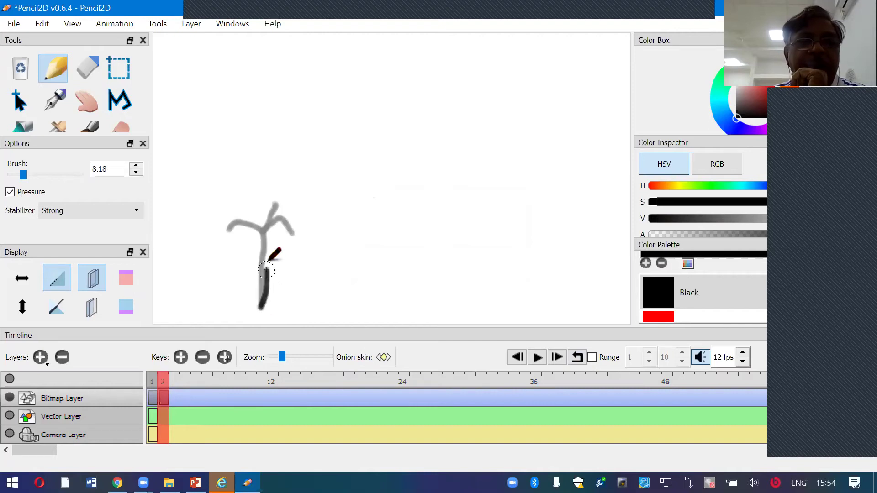
left_click_drag(301, 258, 295, 256)
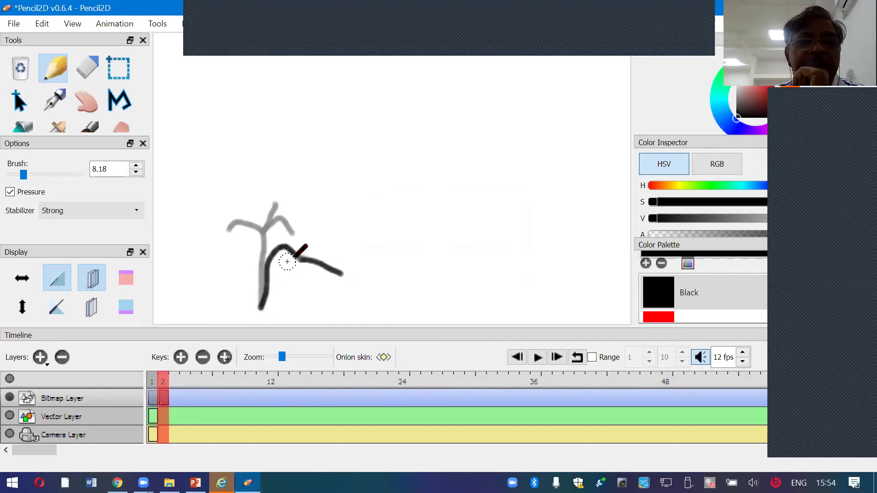
Add keyframes 3 and 4 and draw the stick figure's next two tumbling poses in them, declining the save reminder.
left_click(181, 358)
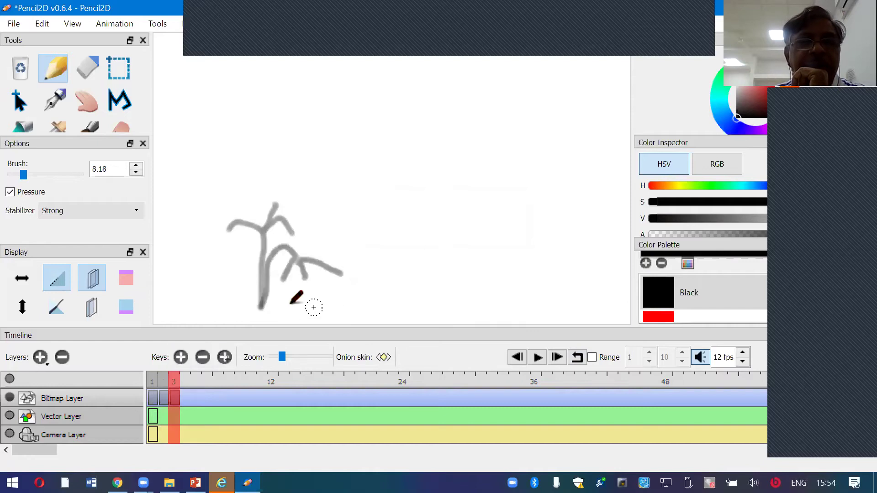
left_click_drag(260, 312, 320, 304)
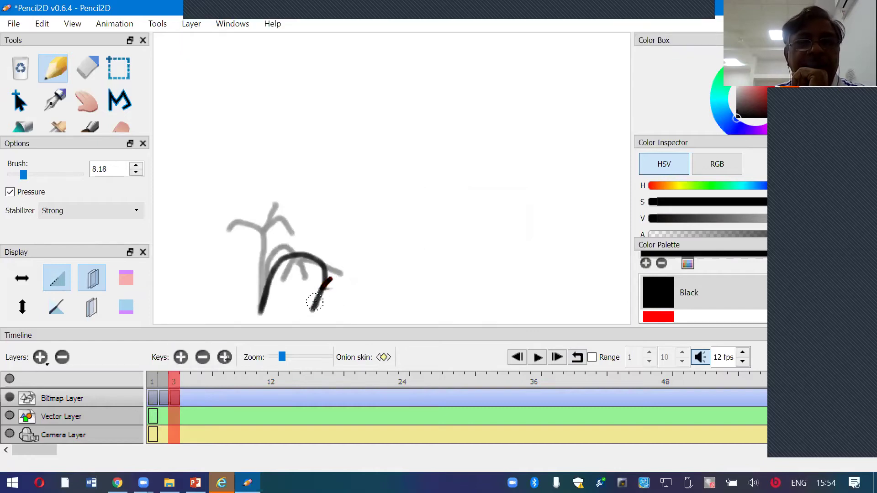
left_click(181, 357)
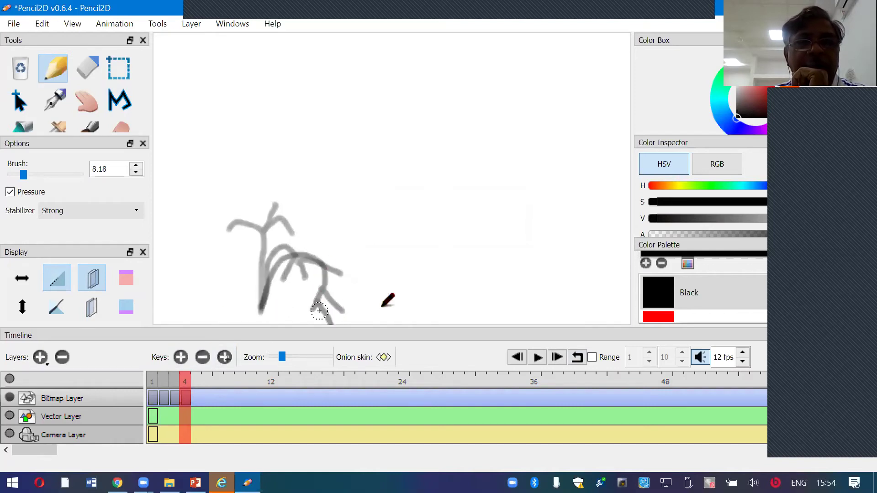
left_click_drag(325, 296, 363, 328)
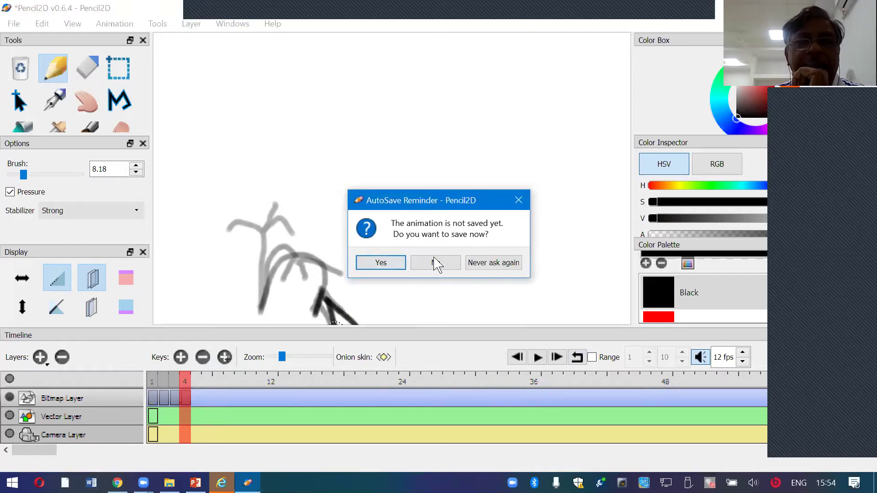
left_click(432, 263)
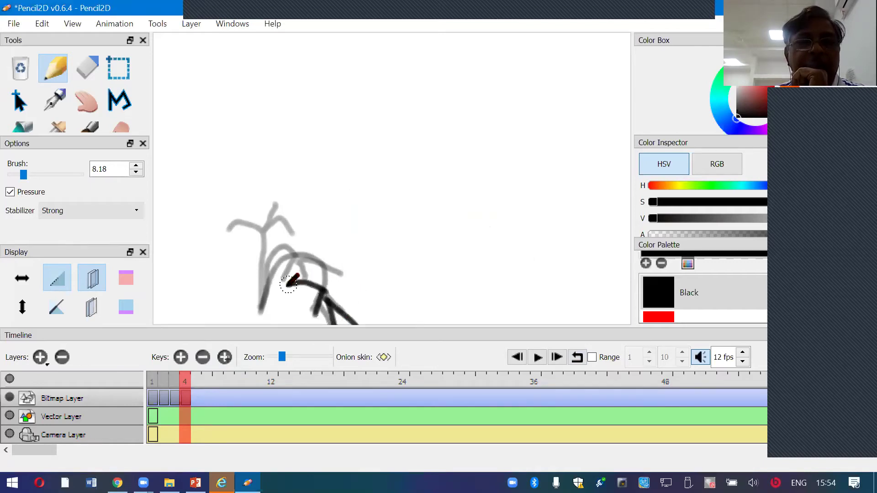
left_click_drag(288, 284, 288, 224)
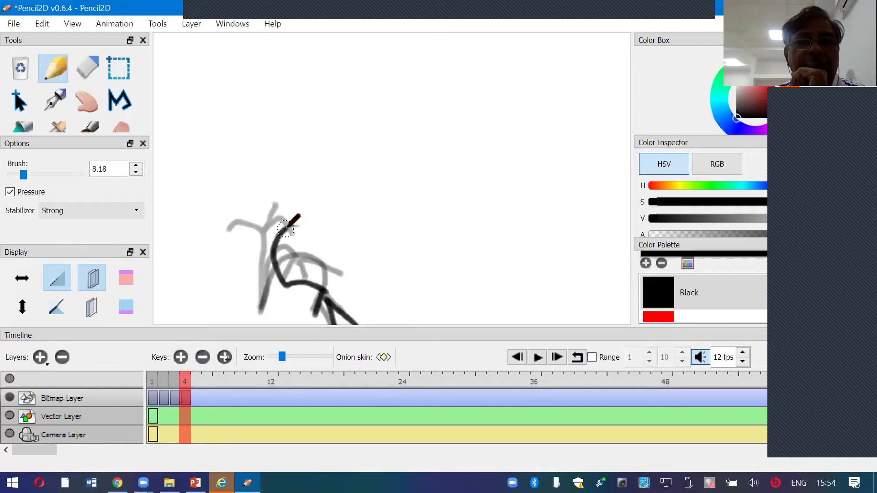
Add keyframe 5 and draw the stick figure's upside-down pose in it, with a vertical line above three downward branches.
left_click(181, 357)
left_click_drag(333, 335, 352, 279)
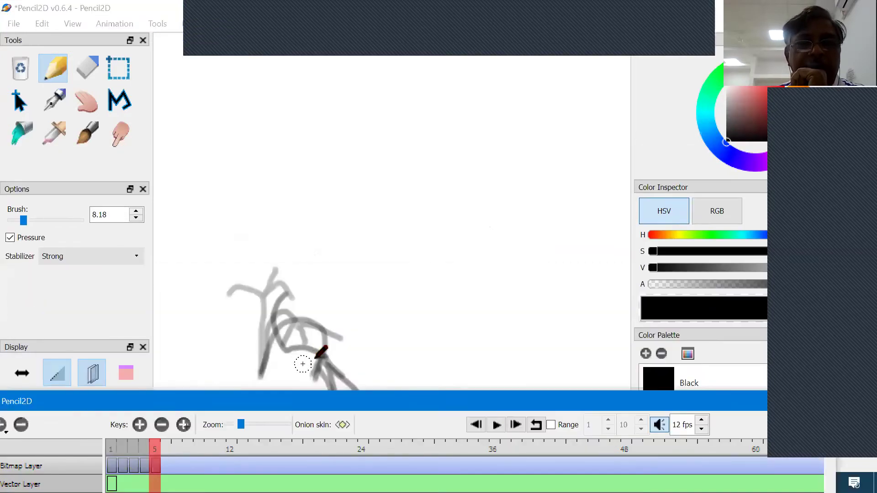
mouse_move(313, 362)
left_mouse_down()
mouse_move(333, 323)
mouse_move(332, 335)
left_mouse_up()
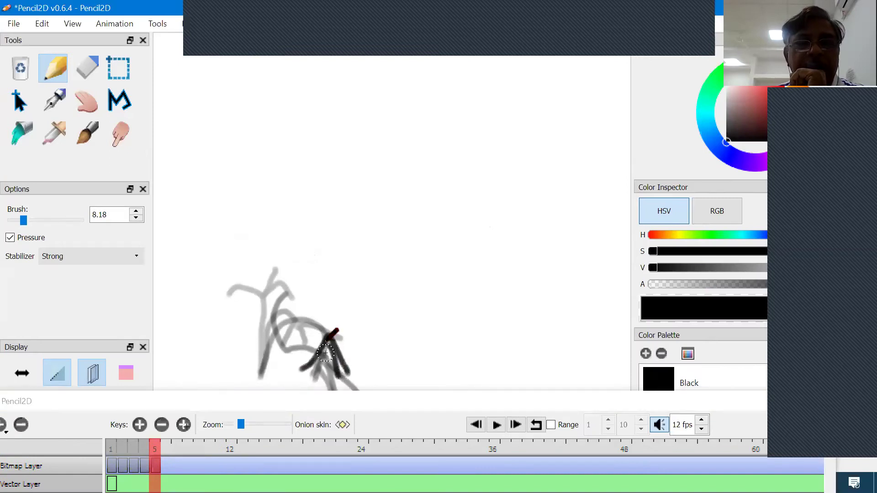
Slow the tumbling stick figure animation to 4 fps, turn on looping and play it.
left_click(501, 429)
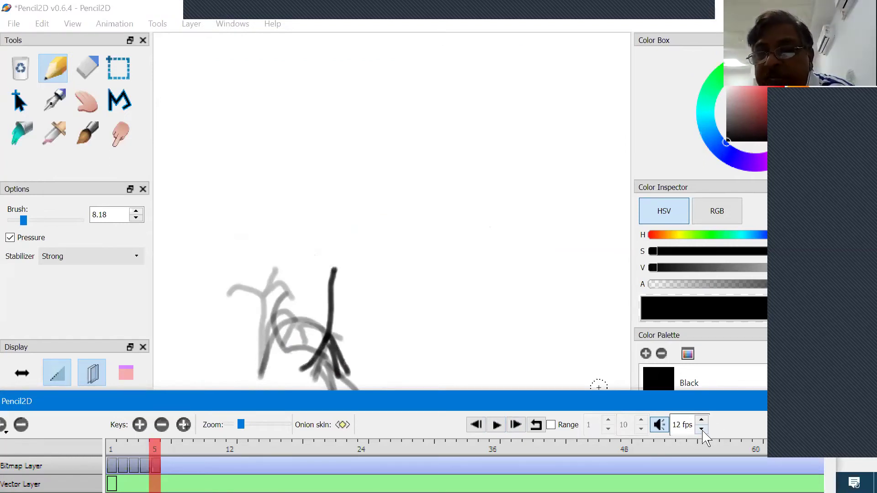
scroll(702, 432, "down", 8)
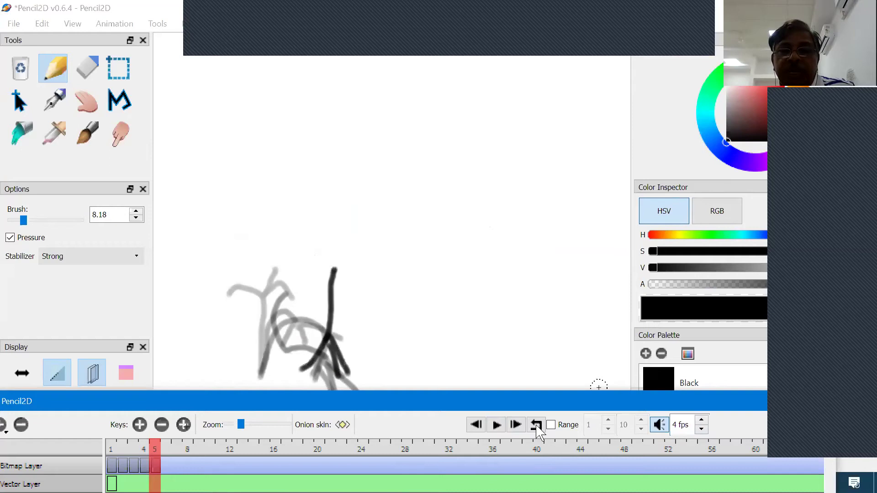
left_click(496, 425)
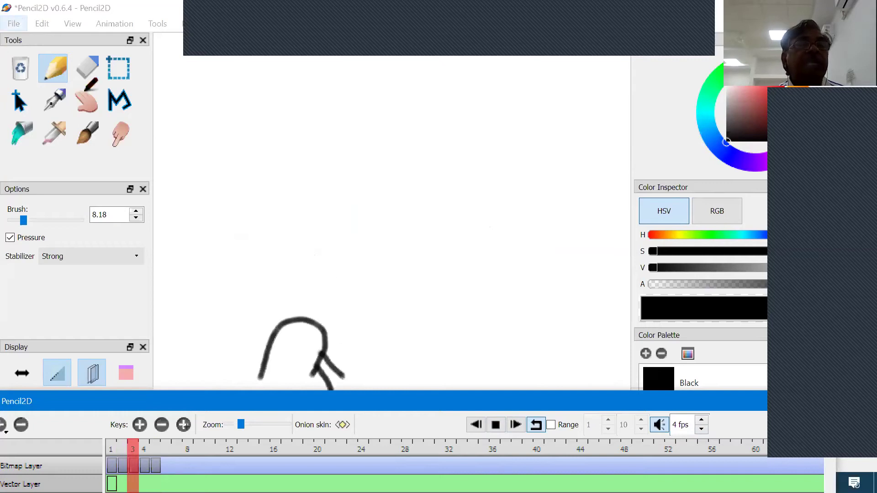
Close Pencil2D and discard the changes to the stick figure animation.
left_click(14, 24)
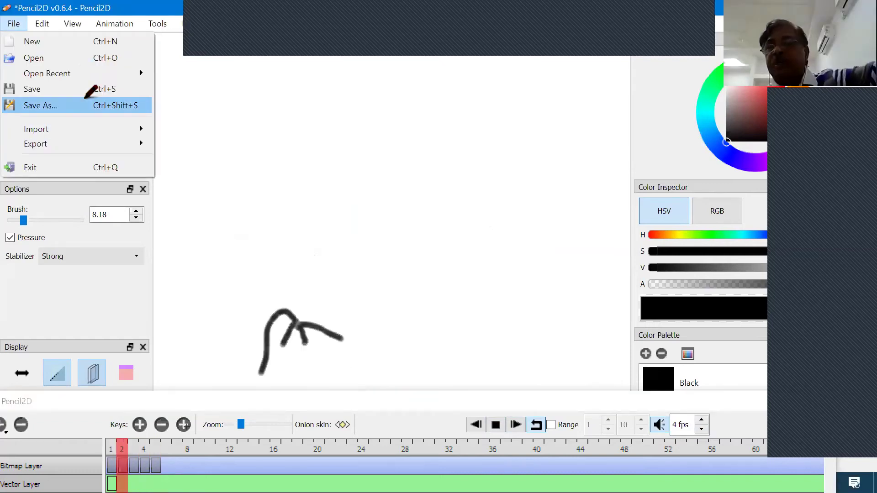
key("Escape")
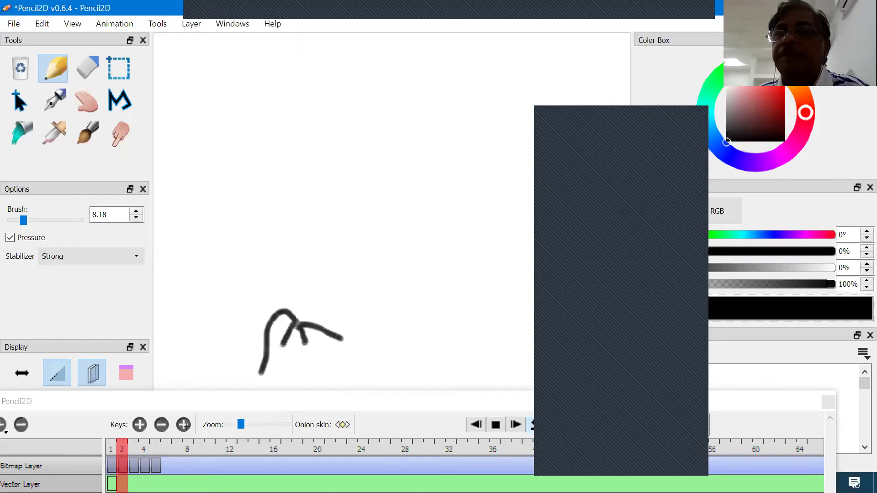
key("alt+F4")
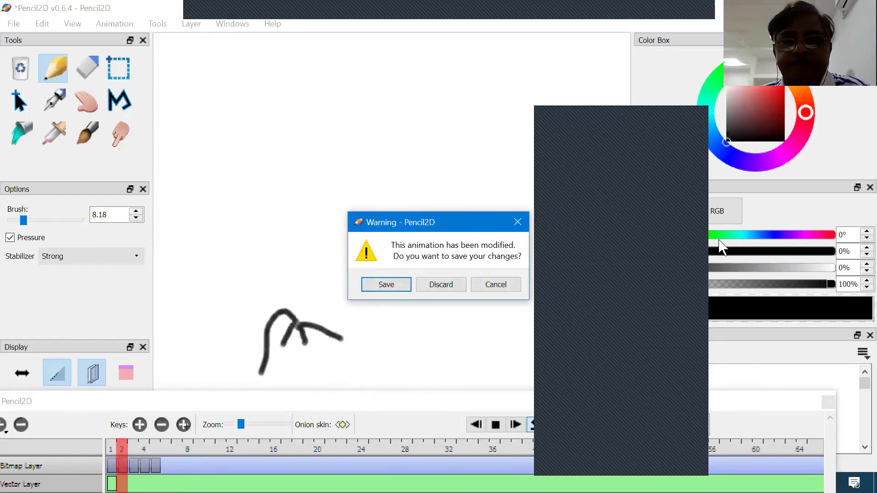
left_click(450, 286)
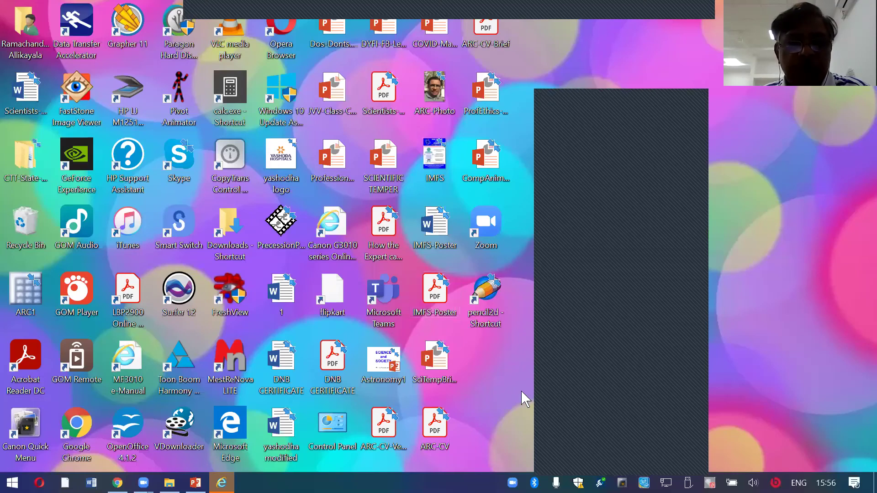